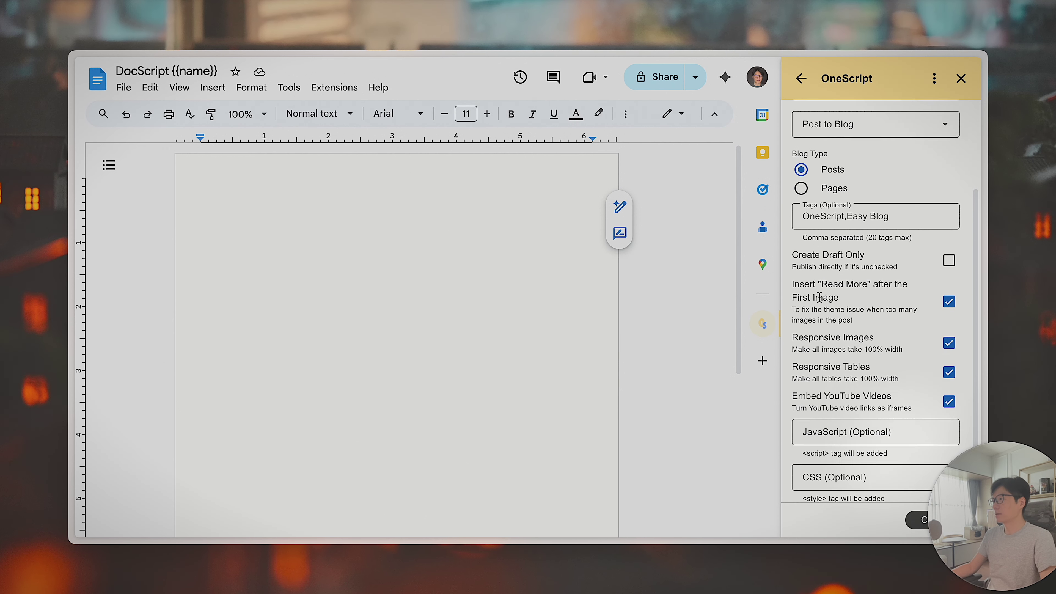
- Review the Easy Blog options for drafts, "Read More" insertion, responsive images, responsive tables and embedded YouTube videos
scroll(820, 301, up, 2)
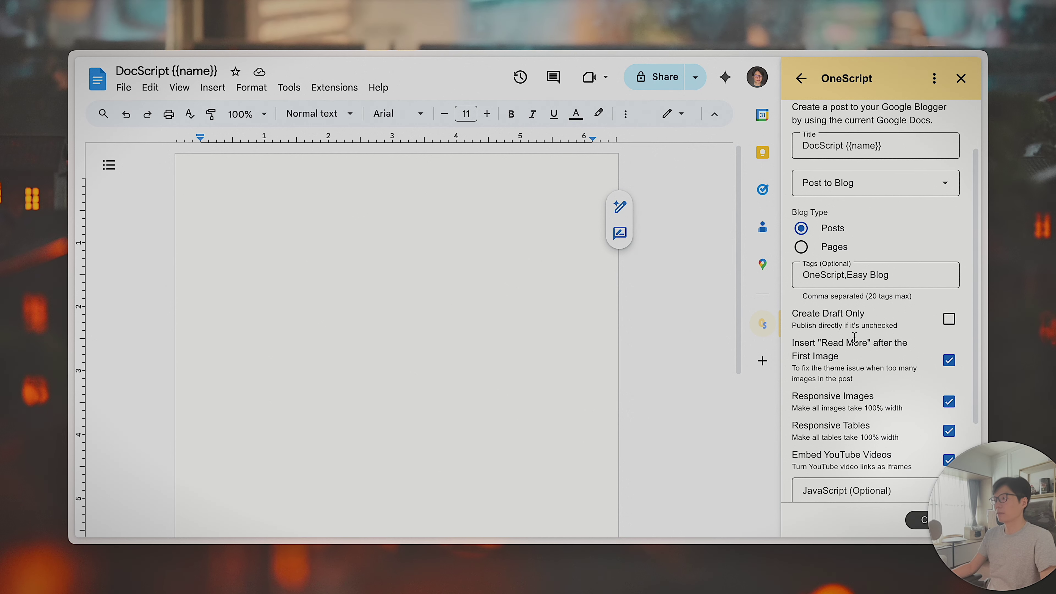
scroll(855, 338, up, 2)
scroll(854, 333, down, 5)
scroll(843, 307, down, 1)
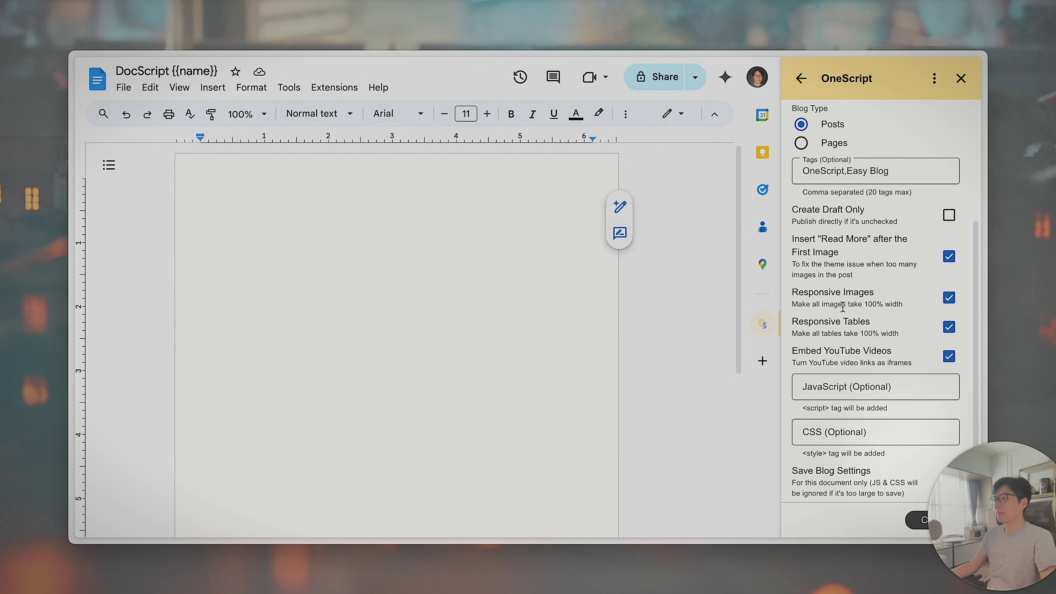
scroll(842, 304, up, 1)
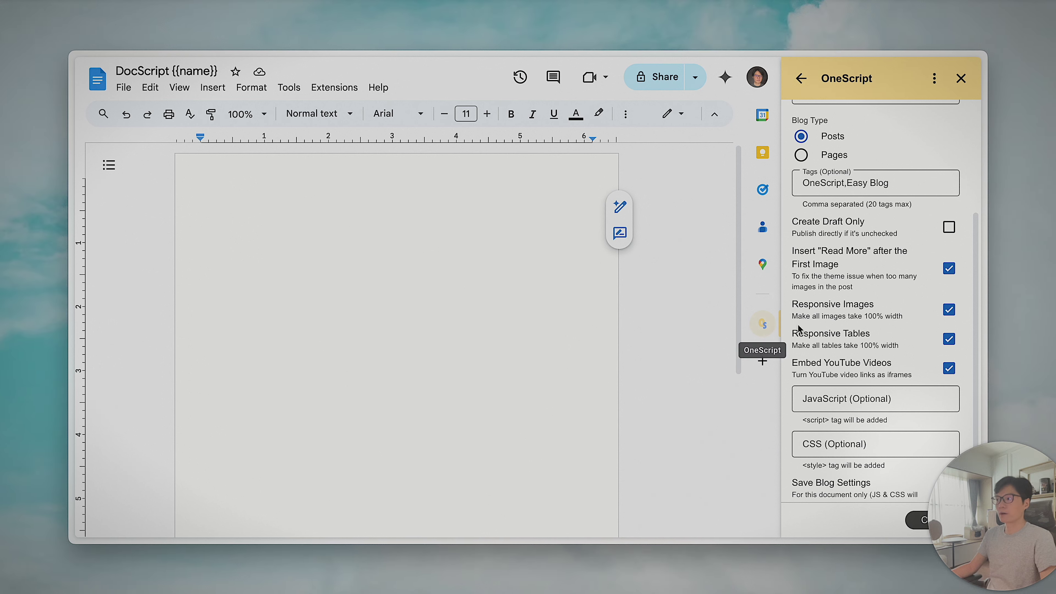
scroll(863, 328, down, 1)
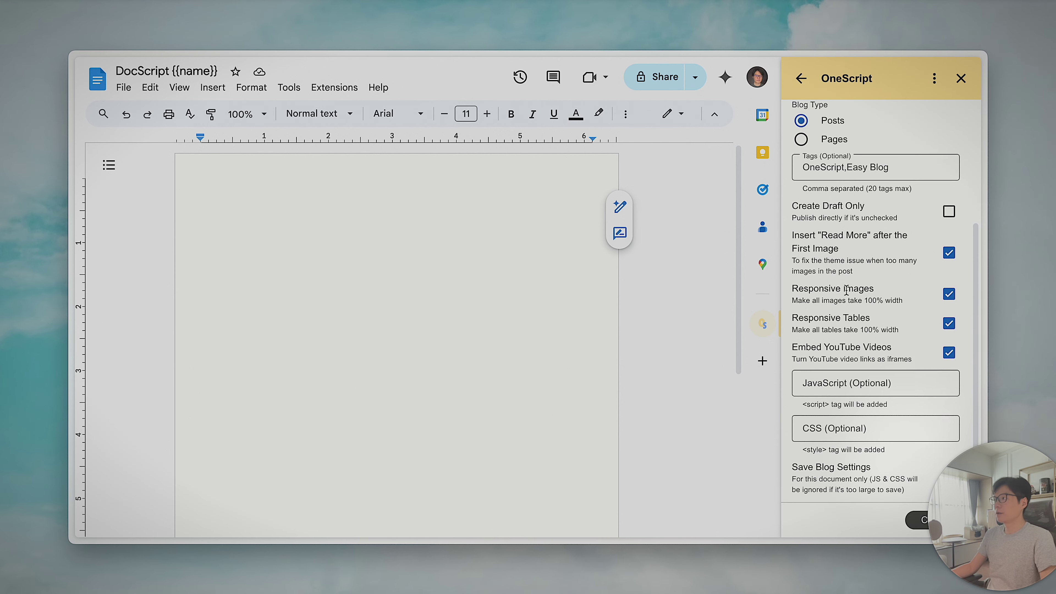
scroll(844, 298, up, 2)
scroll(844, 310, down, 2)
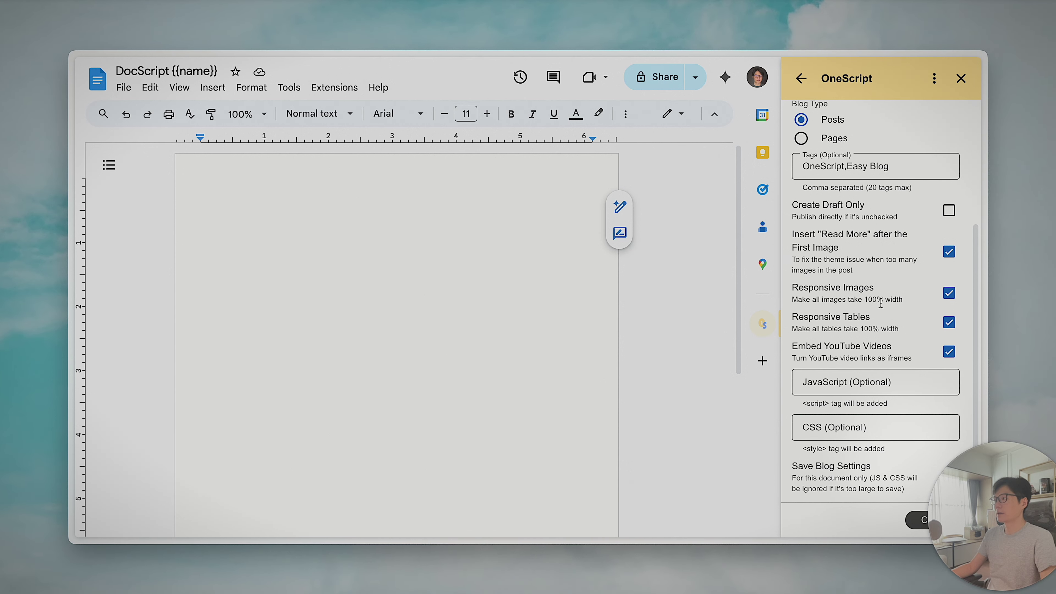
drag(791, 290, 899, 298)
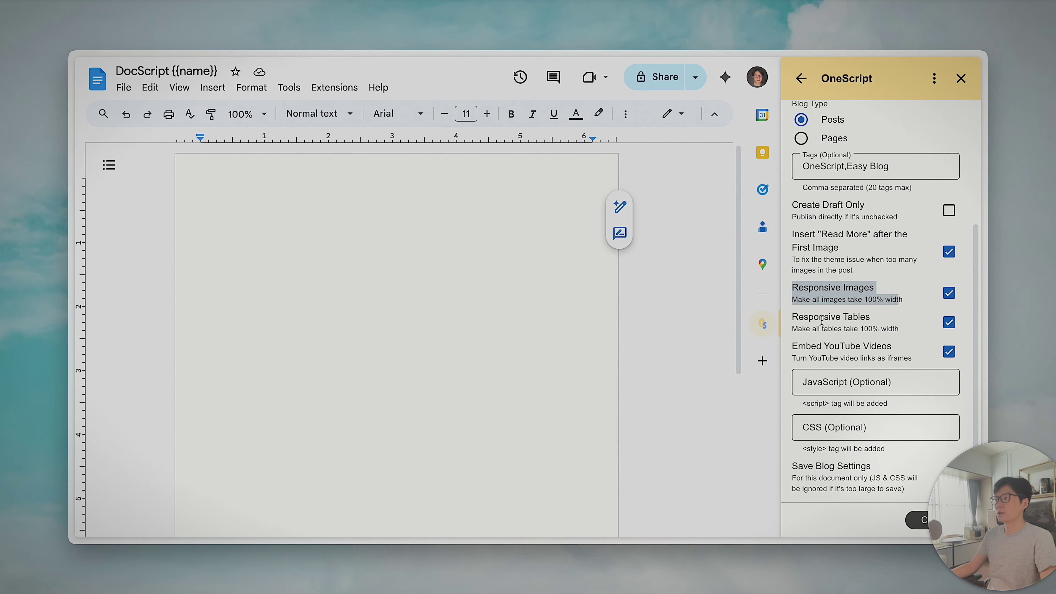
click(883, 319)
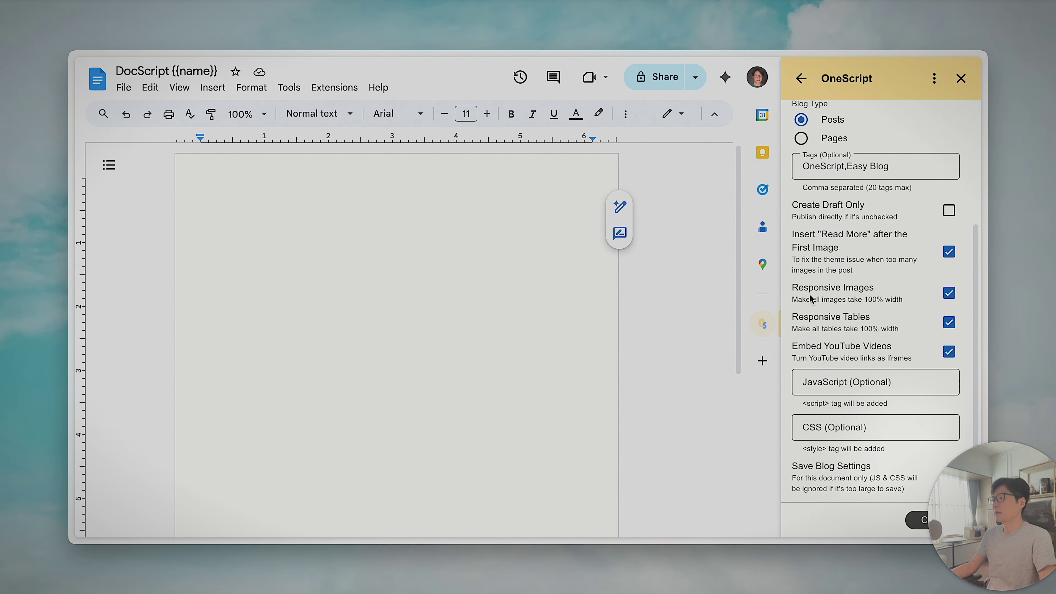
drag(793, 287, 899, 326)
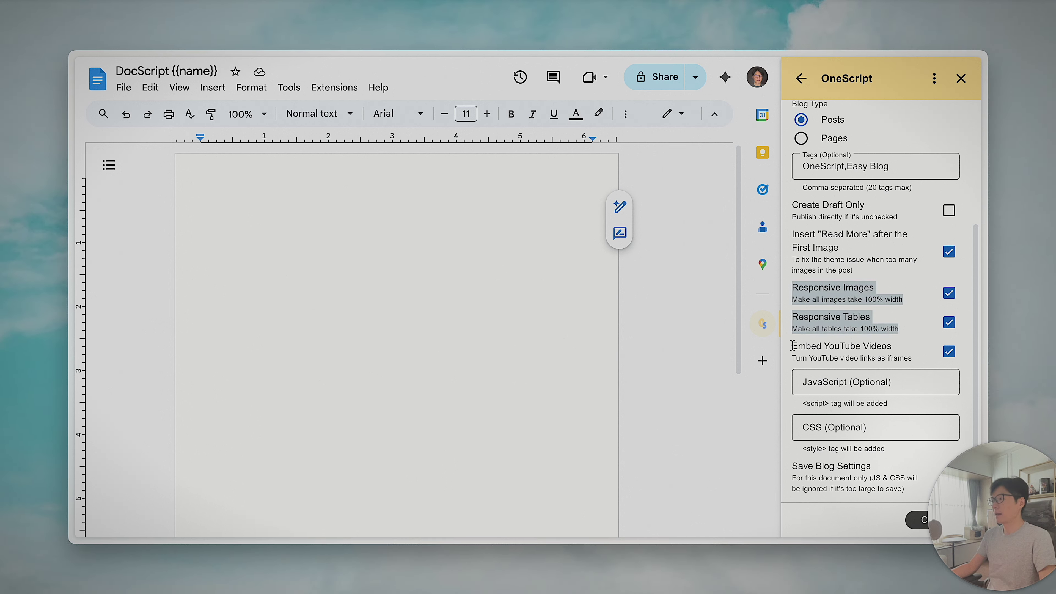
drag(793, 345, 917, 358)
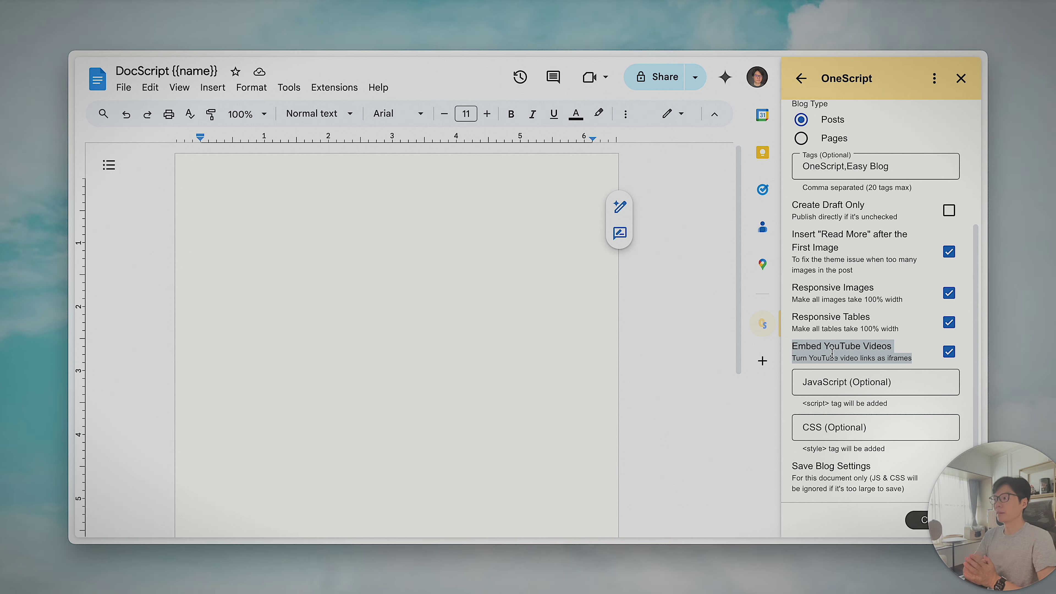
scroll(832, 353, up, 1)
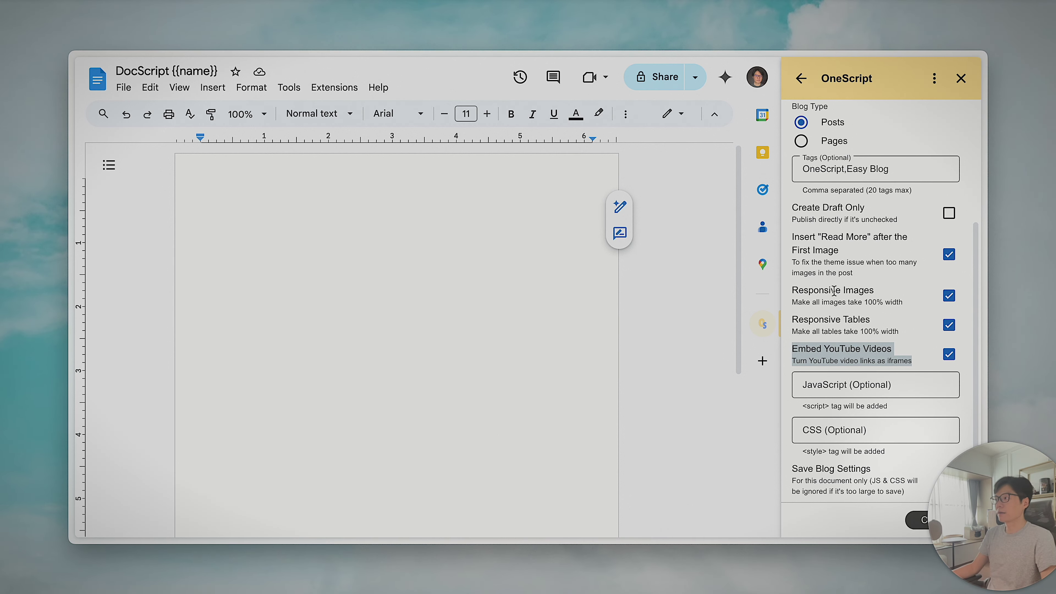
drag(793, 289, 972, 361)
- Examine the optional JavaScript, CSS and Tags fields of the blog post form alongside the empty document
click(895, 389)
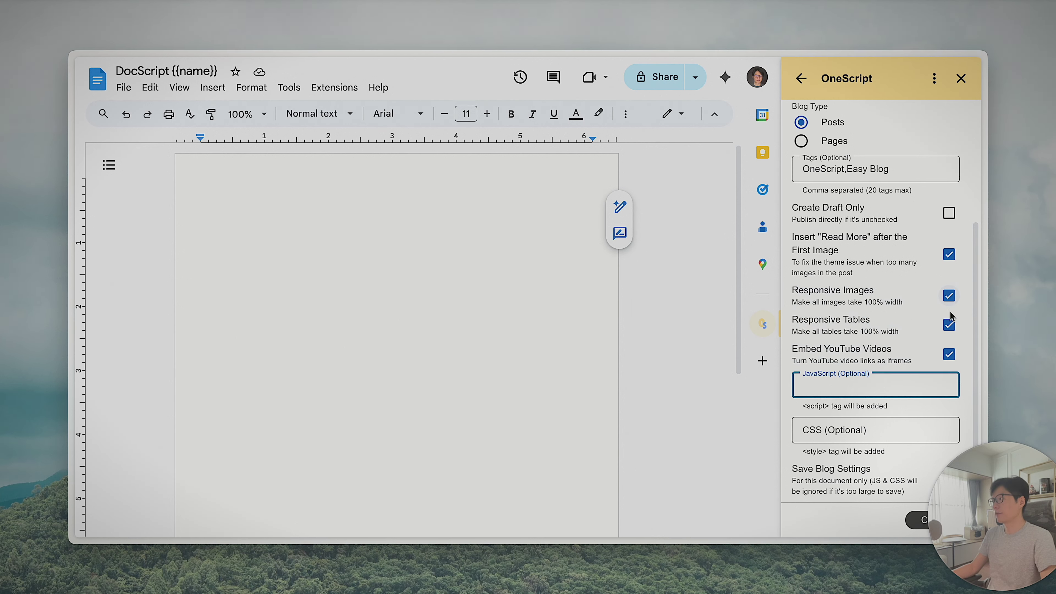
scroll(847, 391, down, 1)
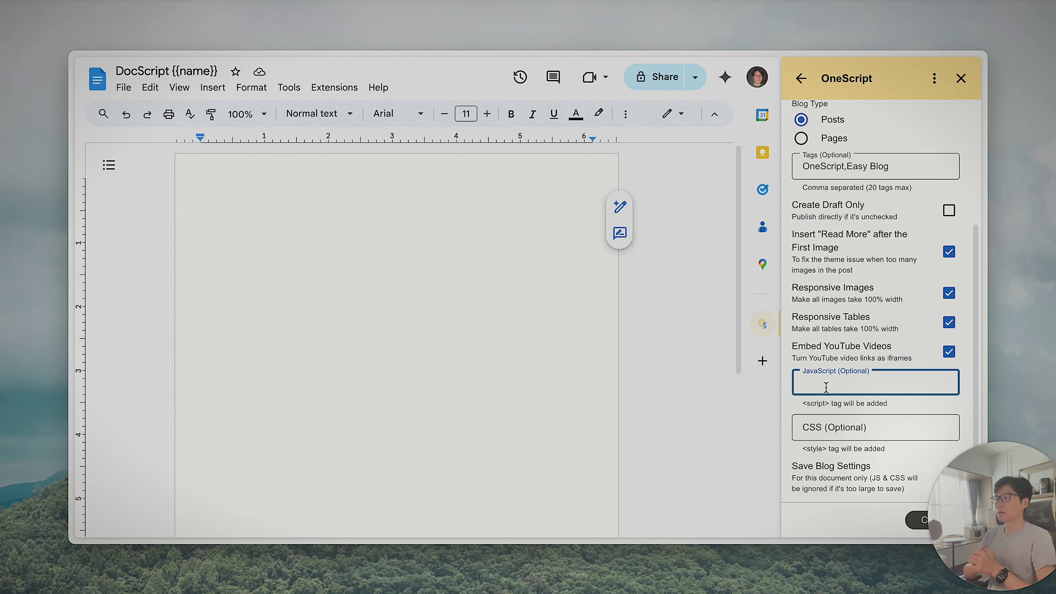
click(828, 428)
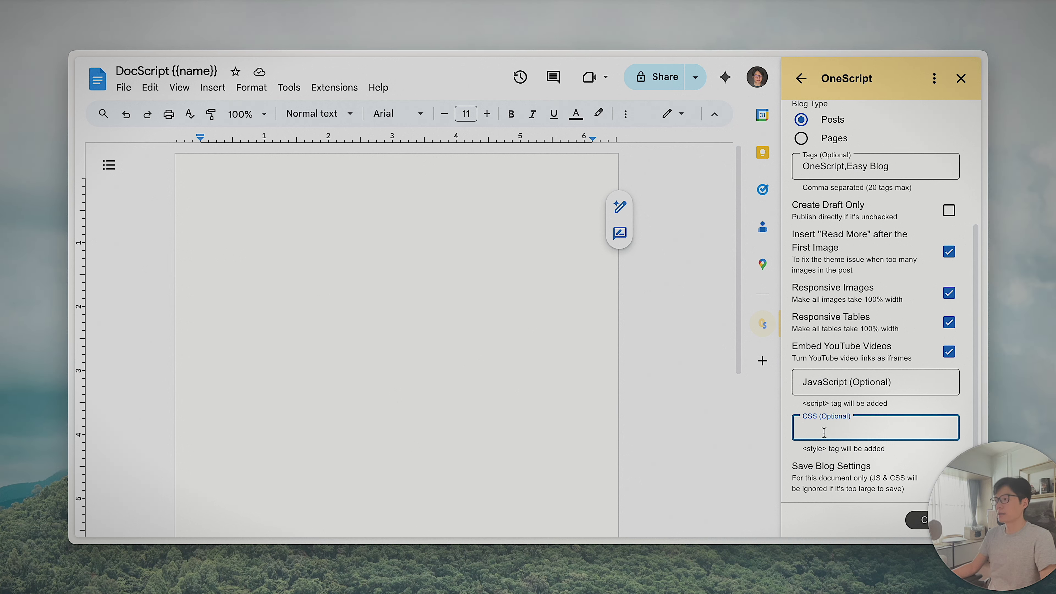
click(833, 392)
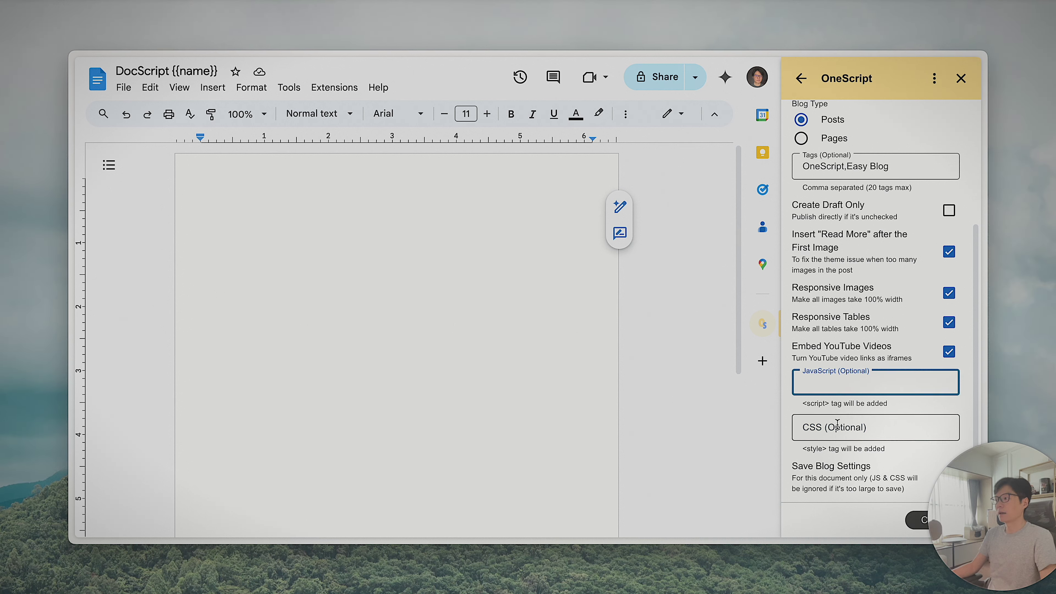
click(833, 428)
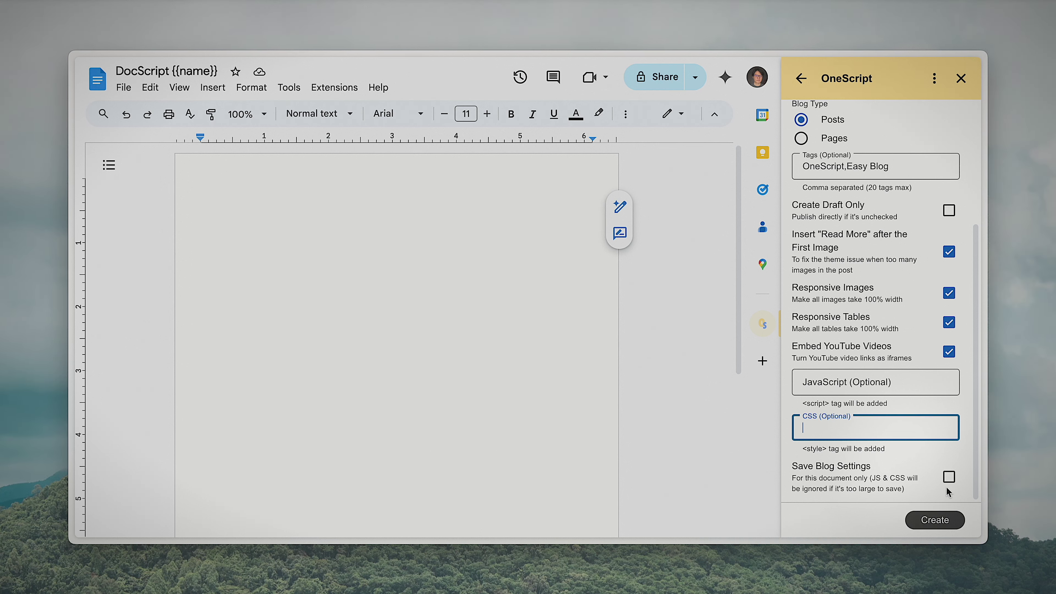
scroll(877, 235, up, 2)
click(848, 241)
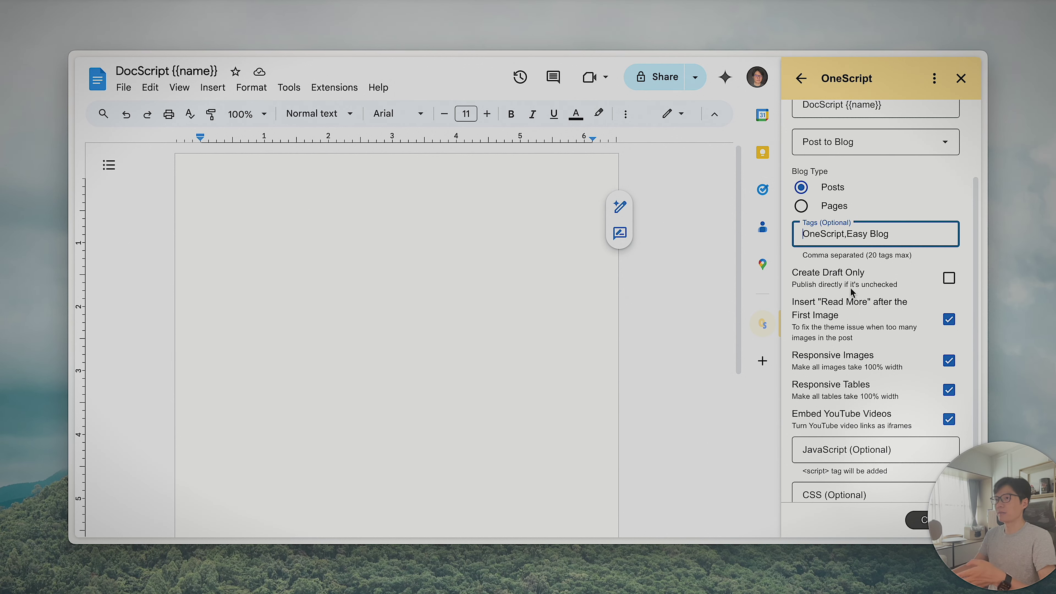
scroll(852, 290, down, 3)
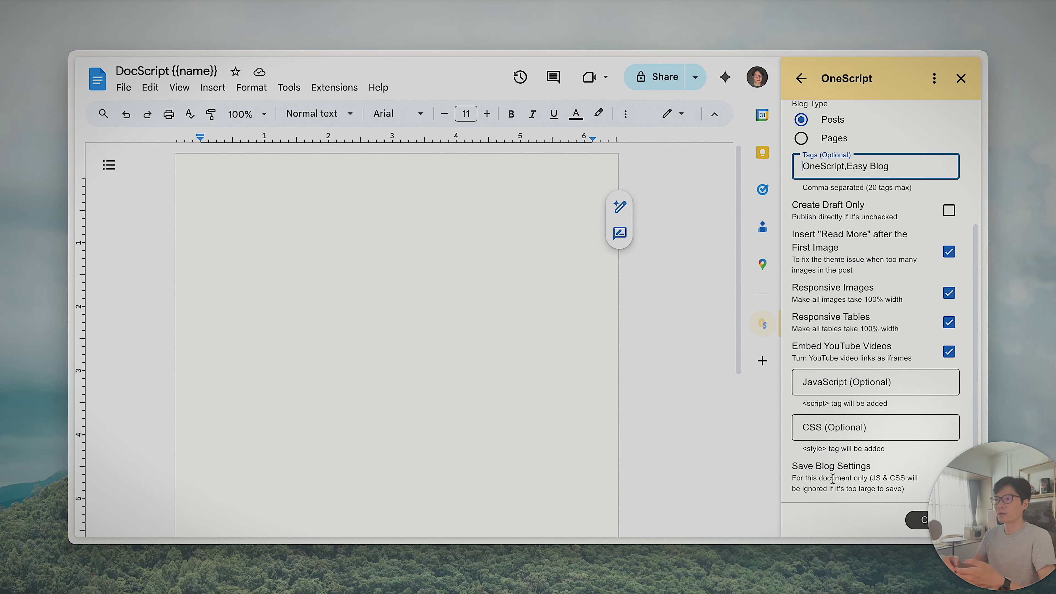
click(352, 280)
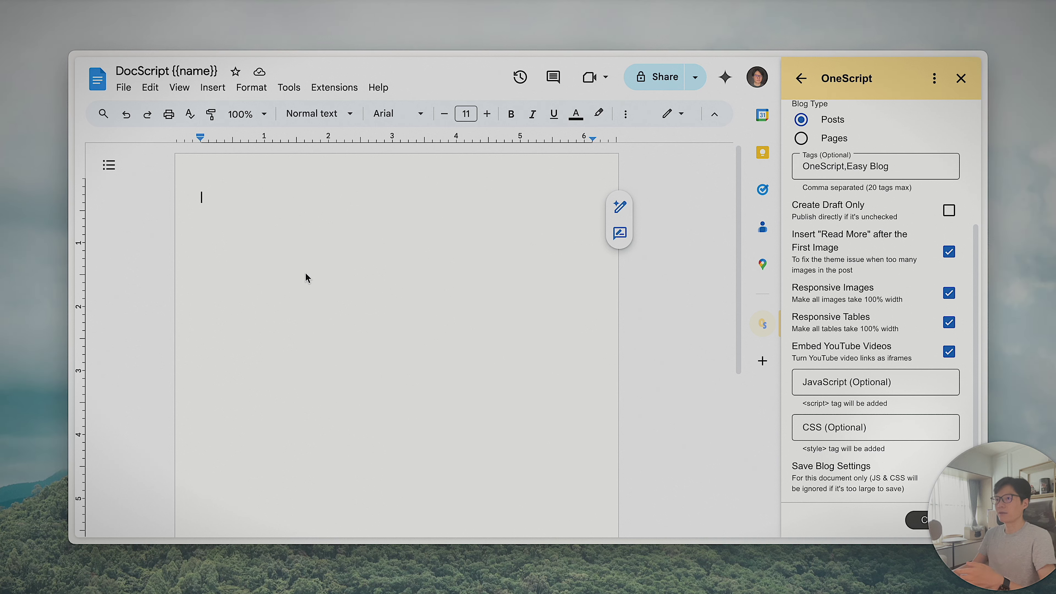
click(811, 421)
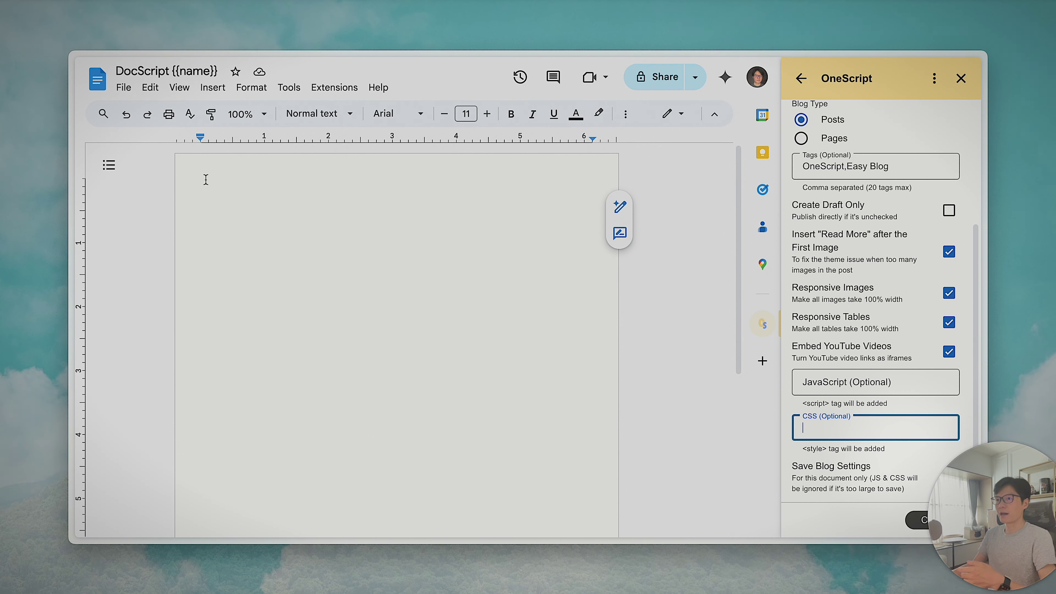
scroll(355, 348, down, 1)
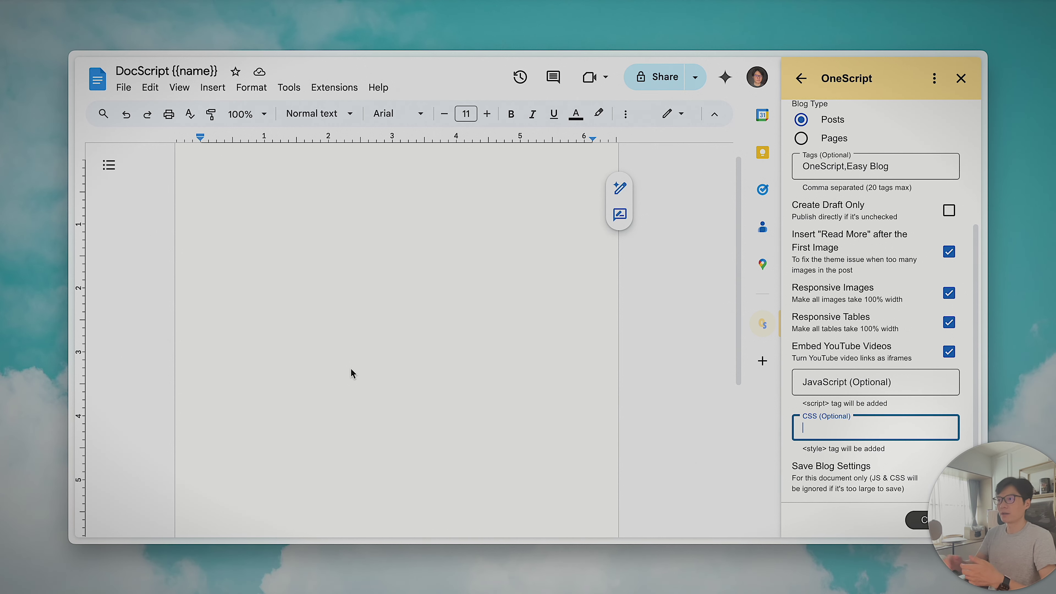
scroll(351, 374, up, 1)
scroll(351, 397, down, 5)
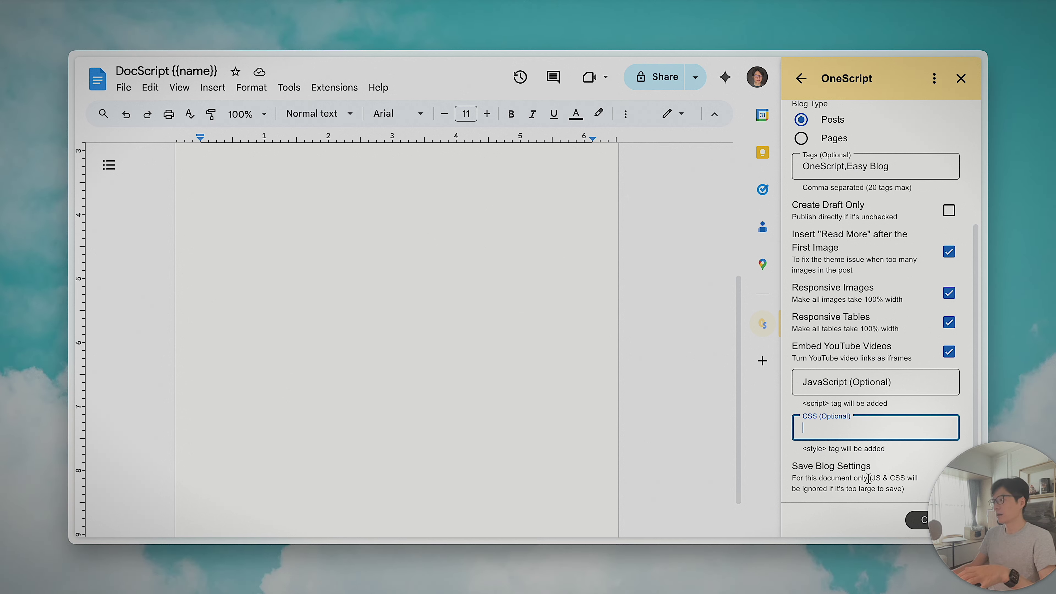
click(837, 398)
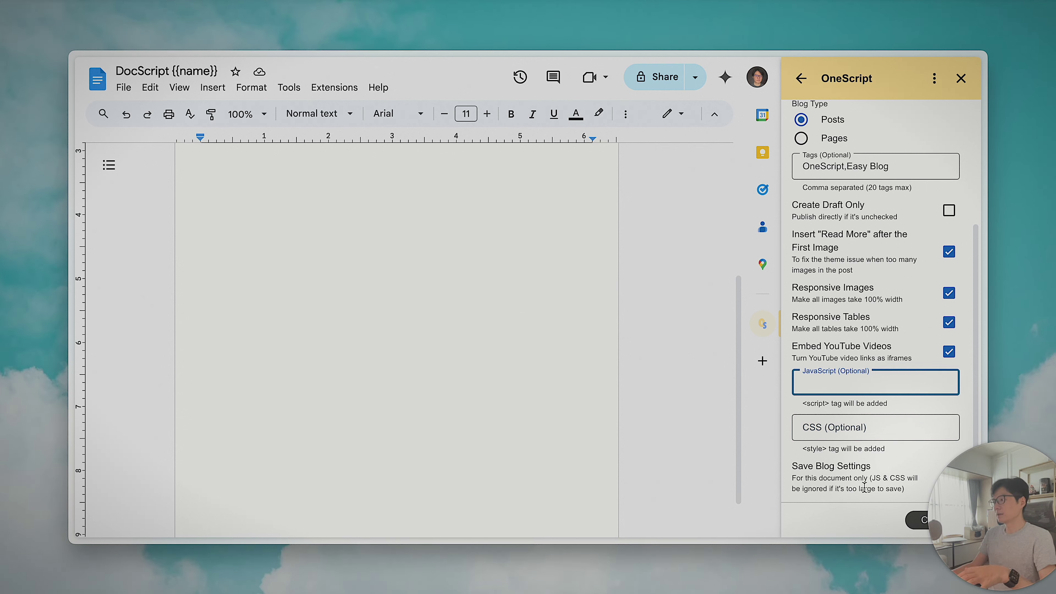
- Enable Save Blog Settings for this document
scroll(872, 348, up, 1)
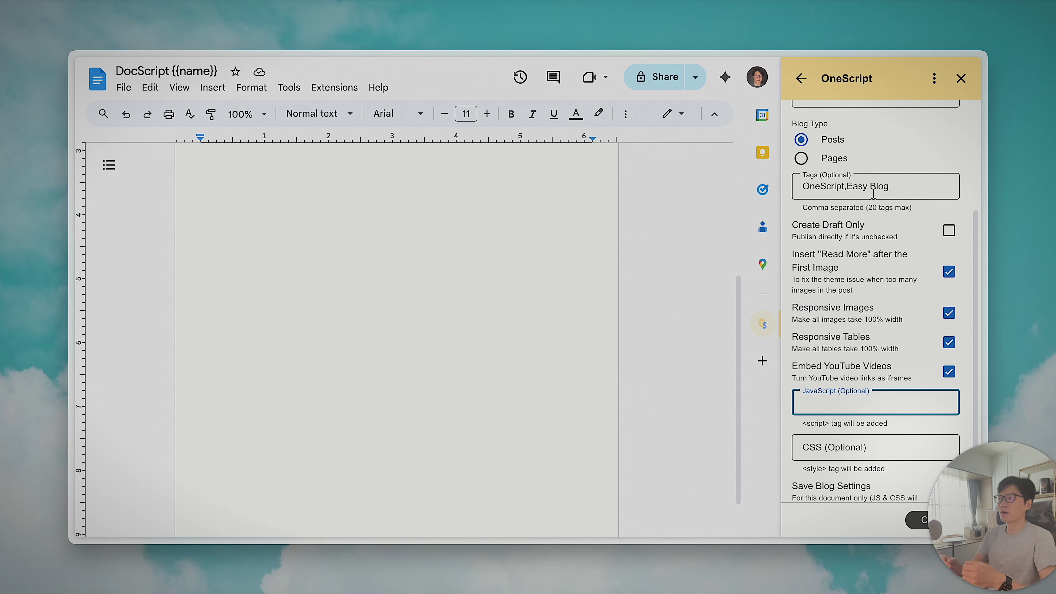
scroll(885, 375, down, 1)
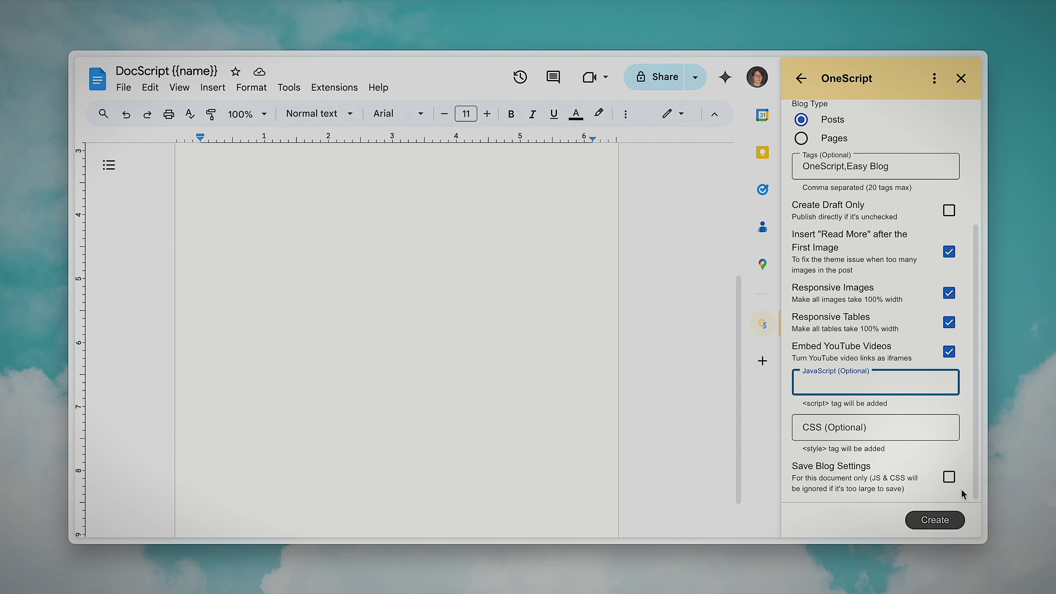
click(949, 478)
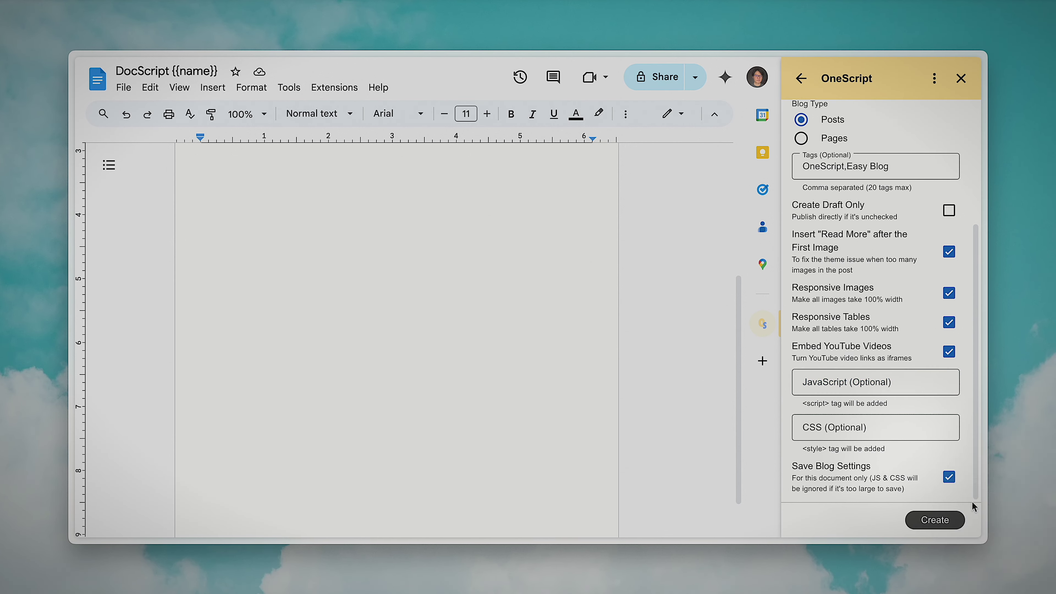
- Return to the OneScript tool list, reopen Easy Blog and check the tags filled in on the form
scroll(361, 266, up, 5)
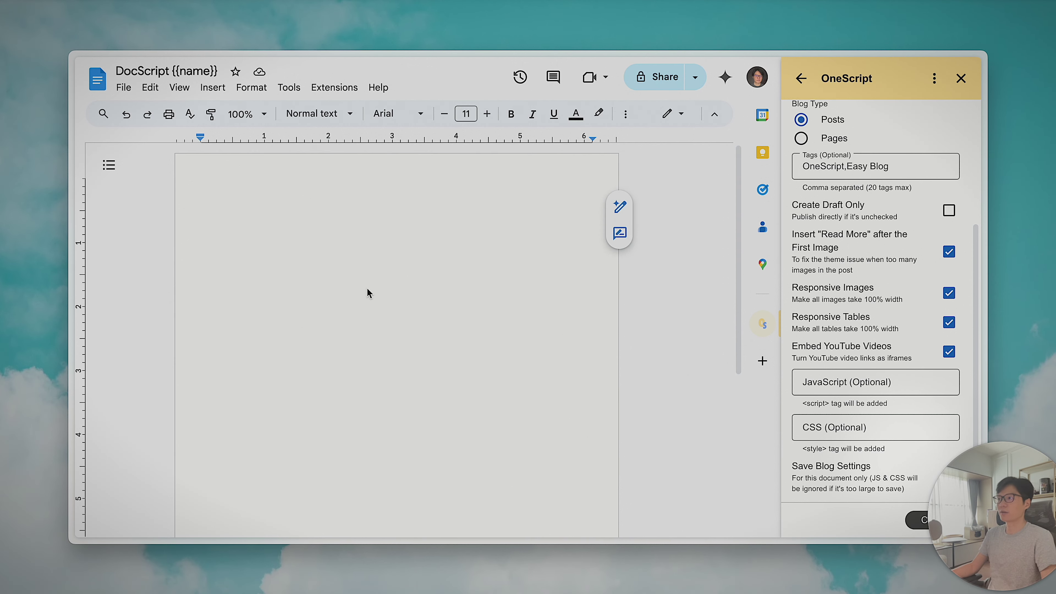
click(801, 79)
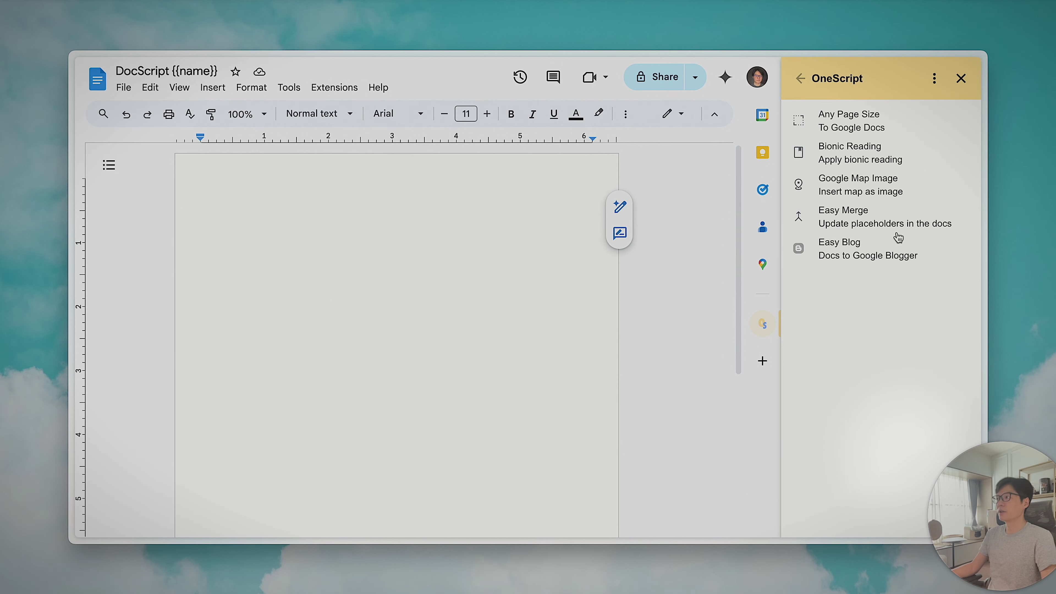
click(840, 259)
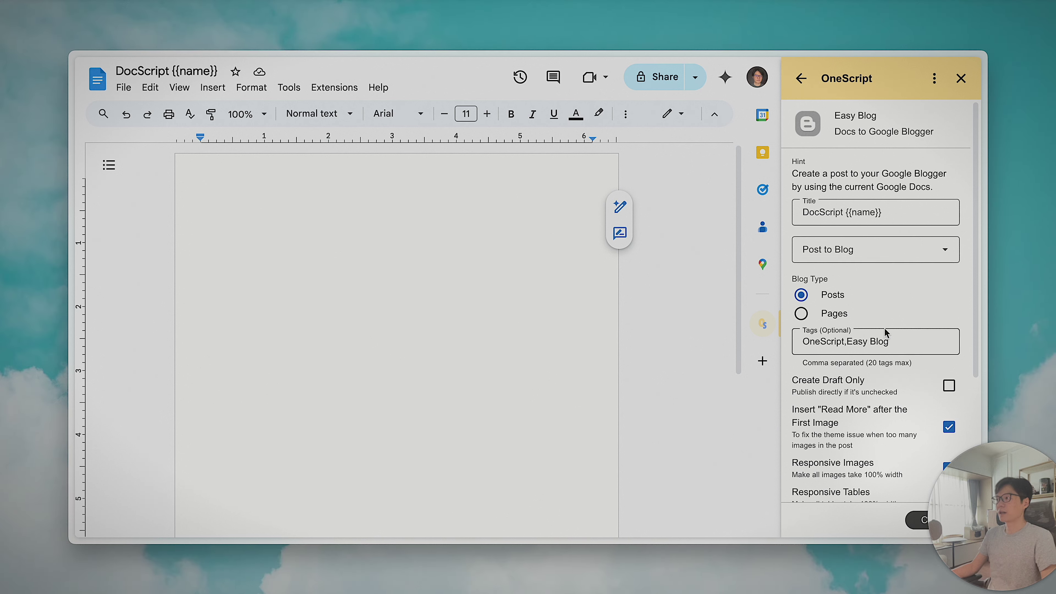
scroll(875, 389, down, 4)
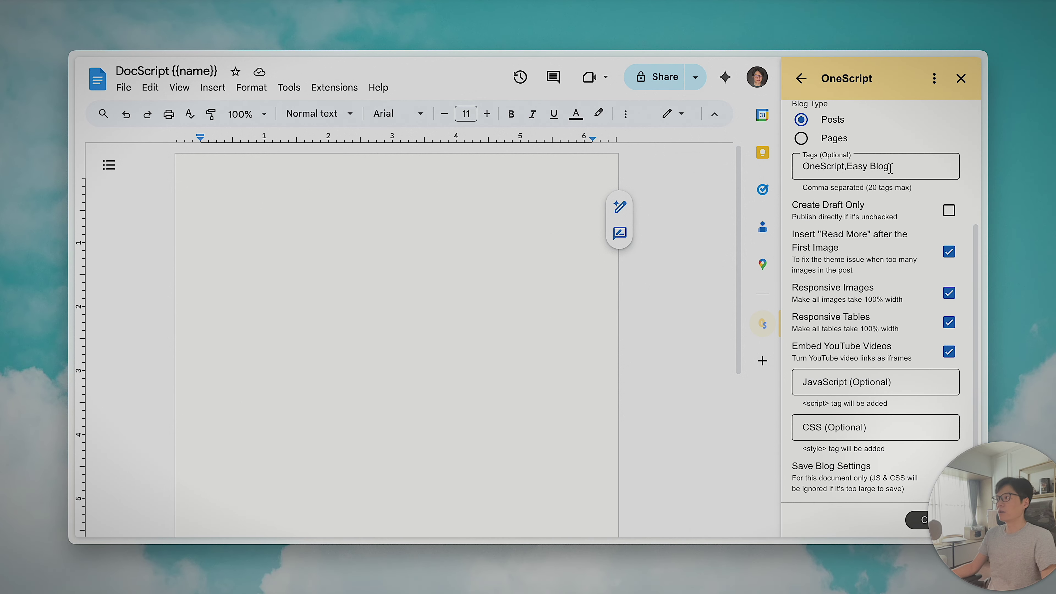
drag(890, 166, 753, 169)
key(Right)
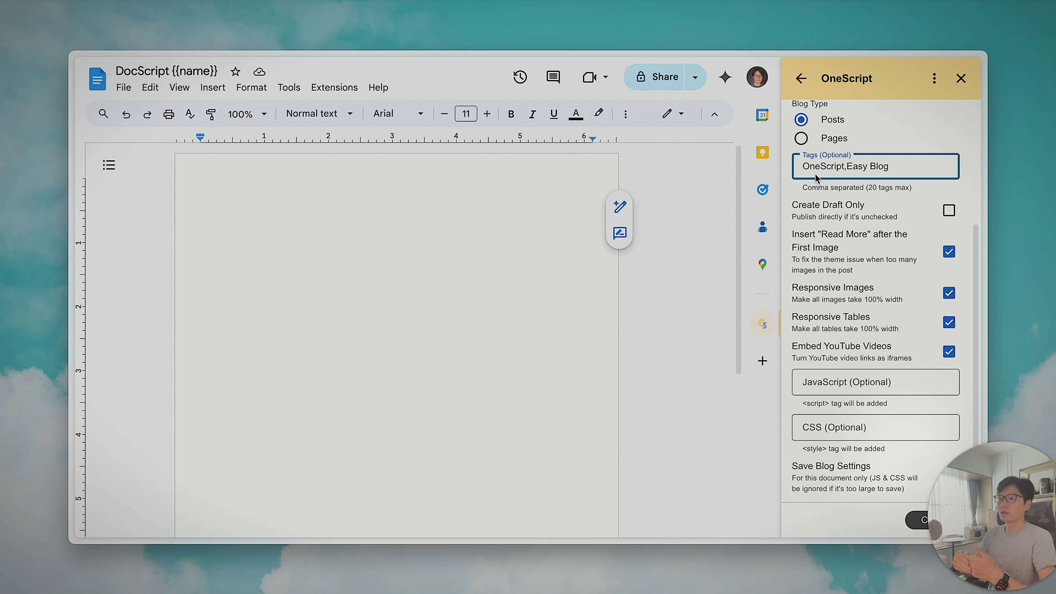
click(489, 345)
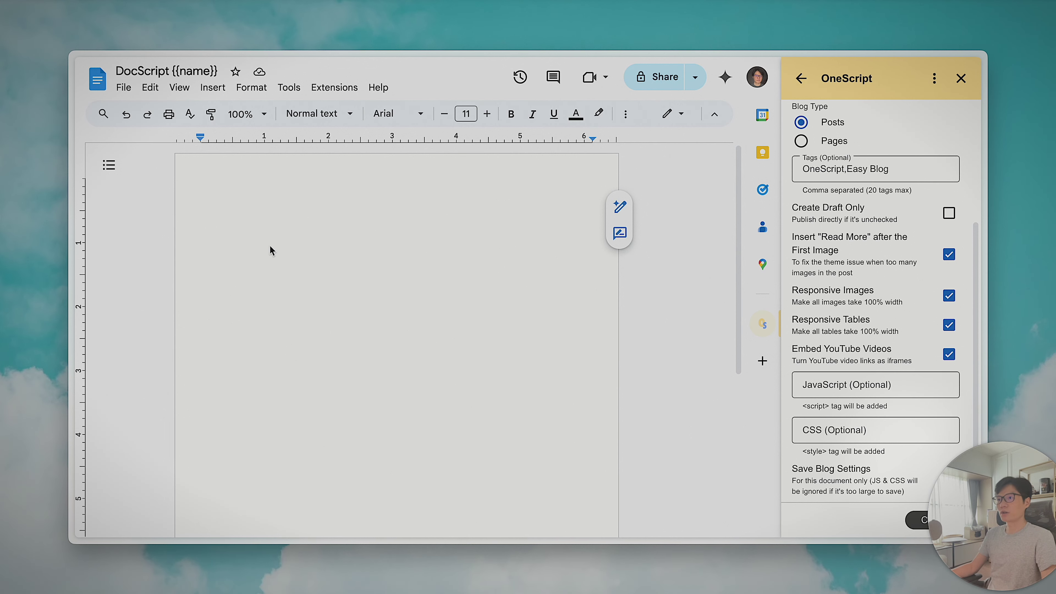
- Set the blog post title to "Demo YouTube" and choose Meow Meow Friends as the blog to post to
scroll(848, 231, up, 5)
click(849, 225)
key(ctrl+a)
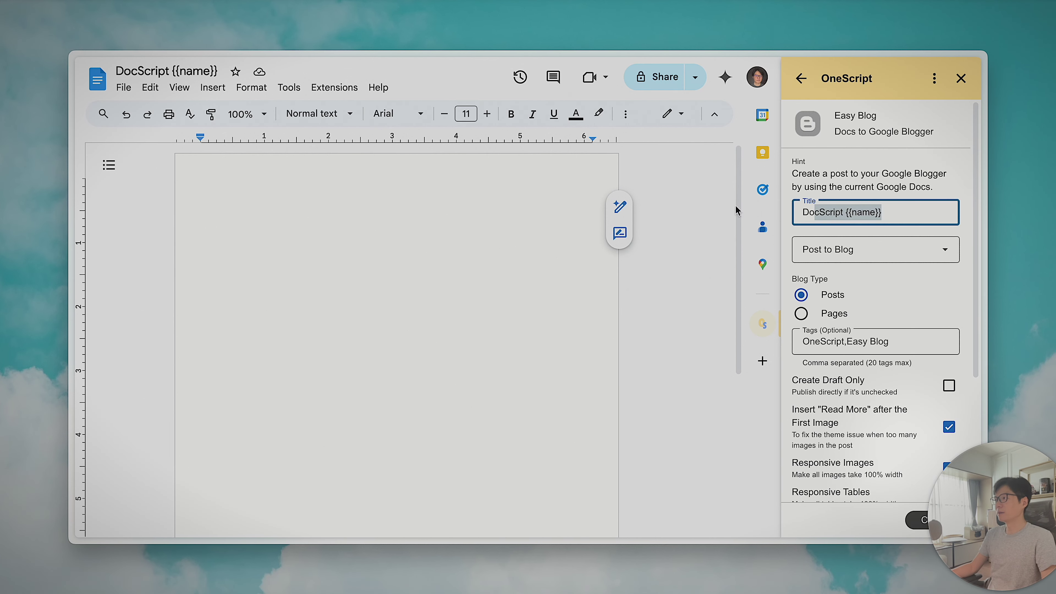
text(De)
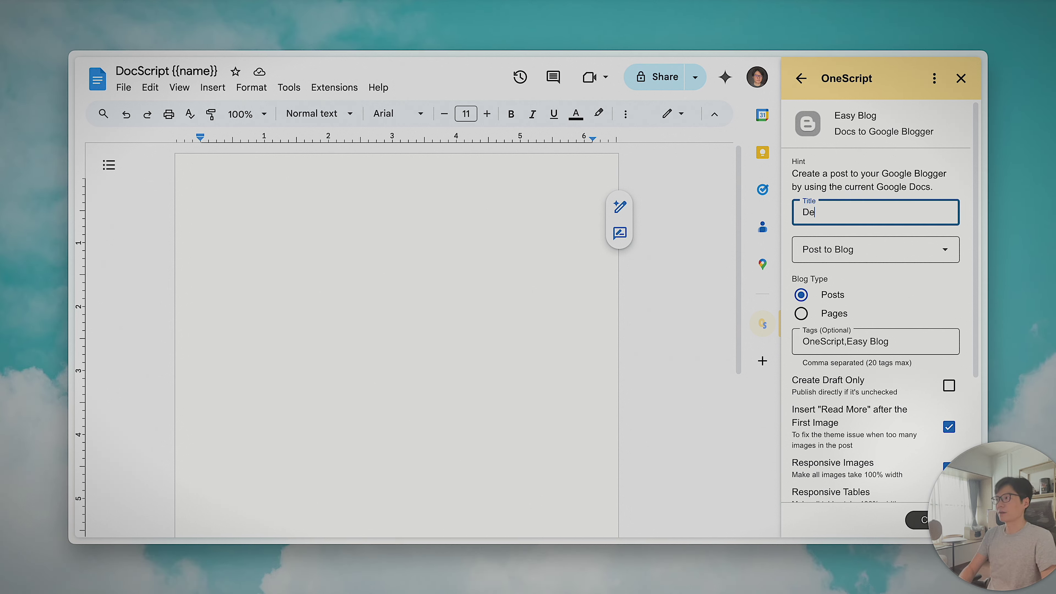
text(mo YouTube)
click(811, 253)
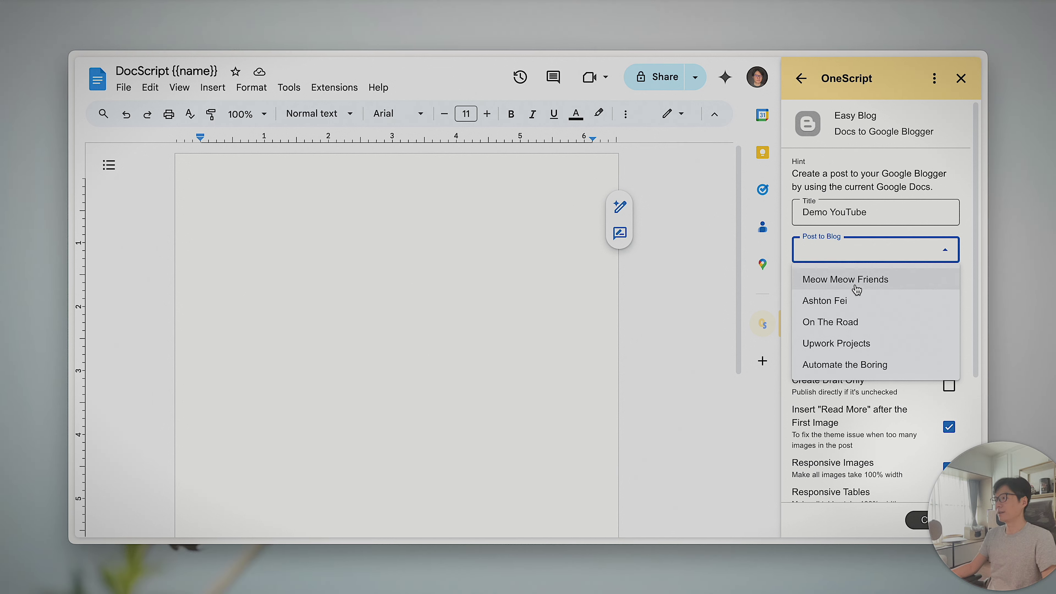
click(866, 289)
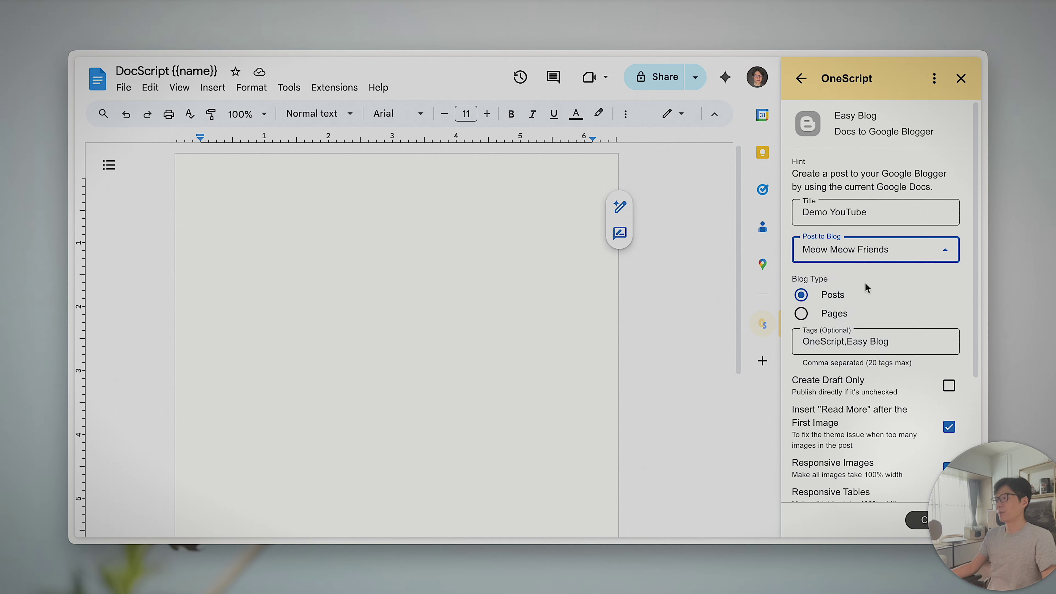
- Replace the blog post's tags with "YouTube Demo,OneScript,DocScript,Easy Blog"
scroll(871, 288, down, 3)
scroll(871, 288, up, 1)
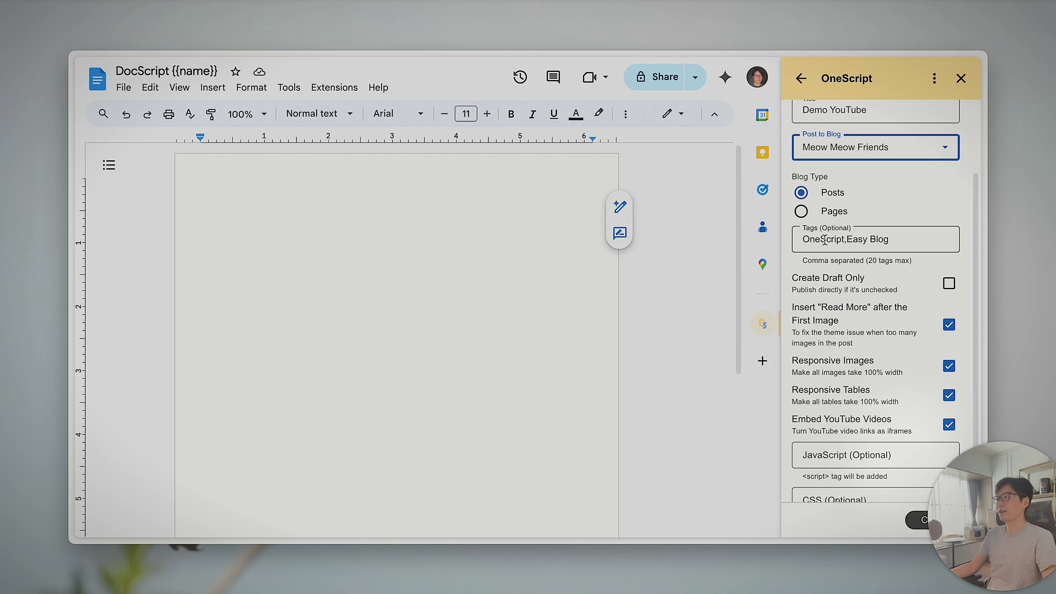
scroll(818, 225, up, 1)
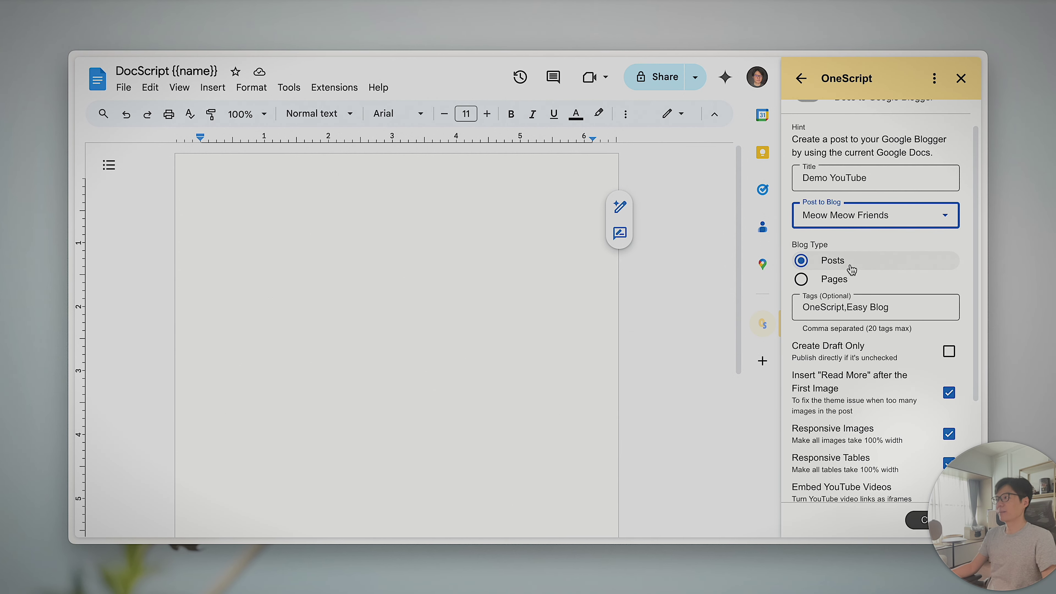
scroll(855, 278, down, 1)
drag(890, 257, 720, 256)
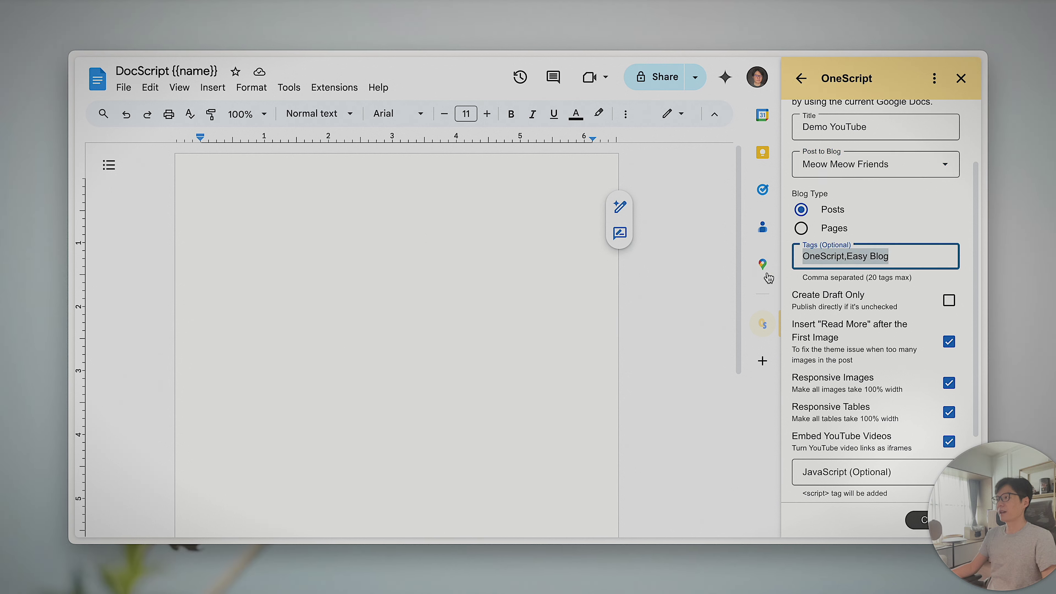
text(YouTube Demo,)
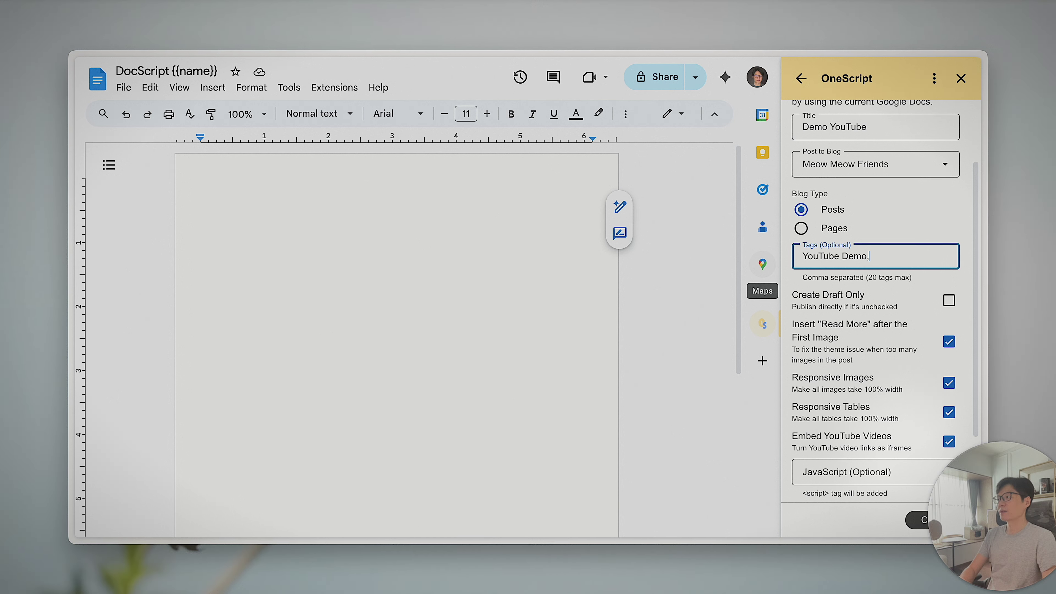
text(OneScript,DocScript,Easy Blog)
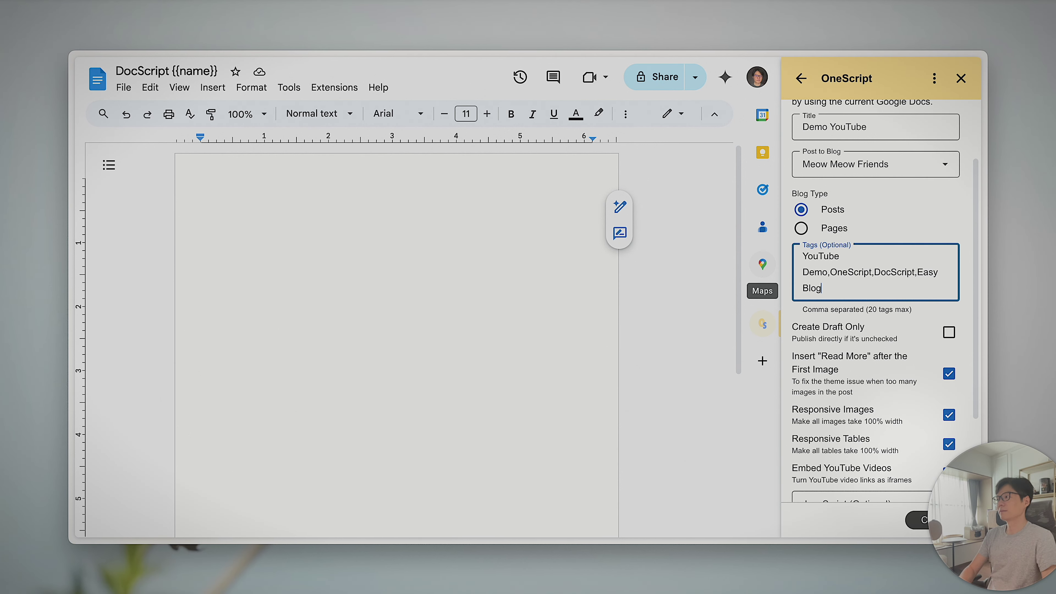
drag(861, 292, 794, 264)
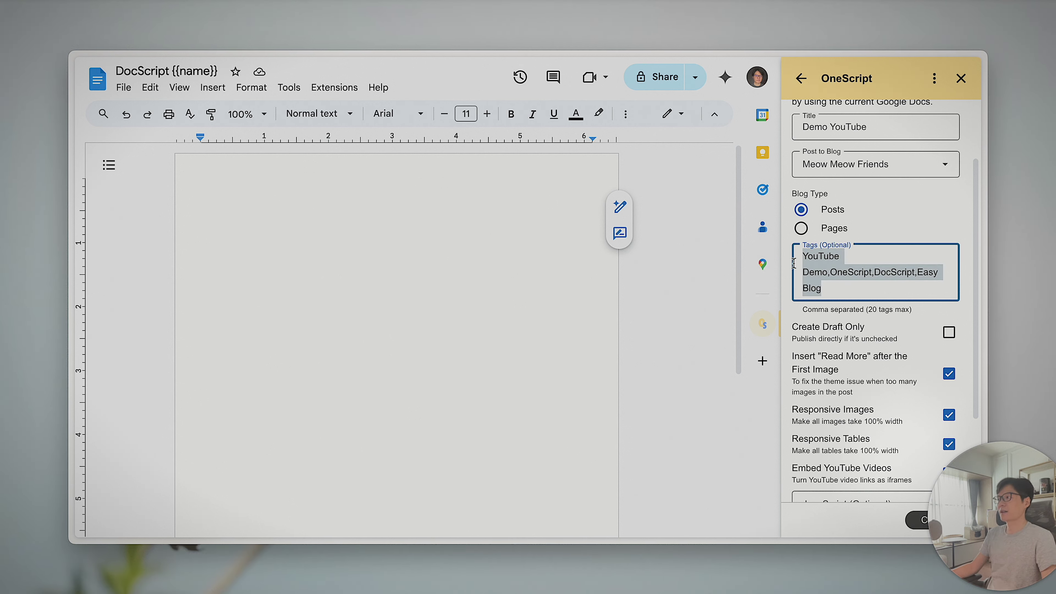
click(865, 294)
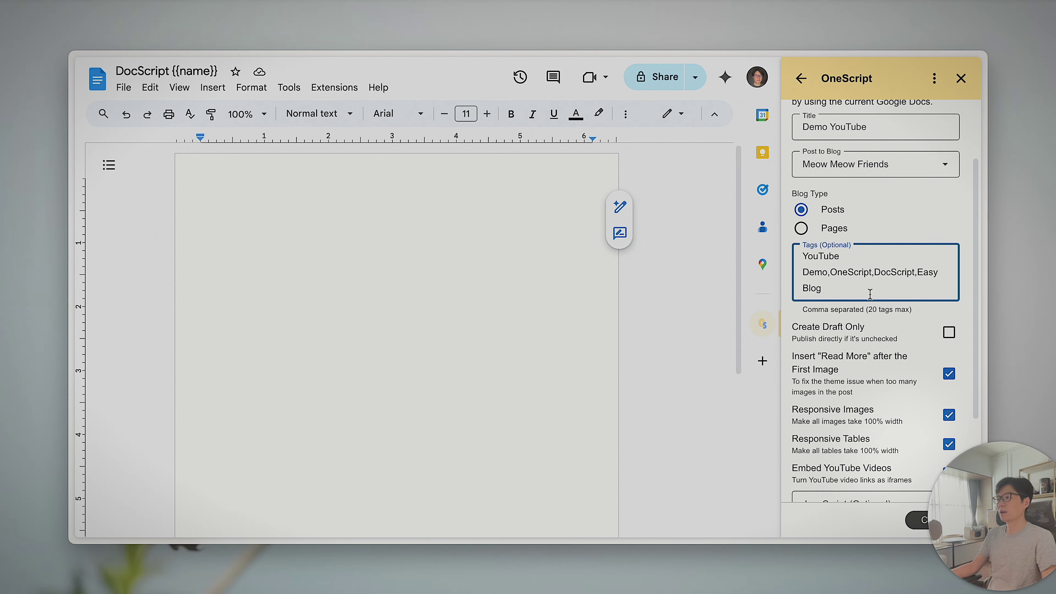
- Examine the option to insert "Read More" after the first image and the responsive image and table options
scroll(864, 308, down, 3)
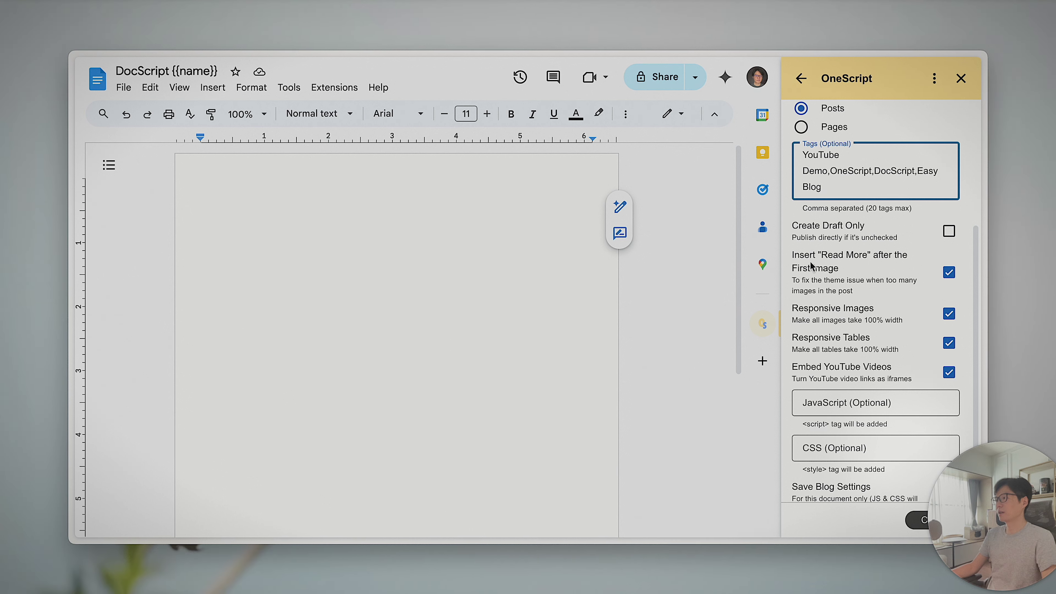
triple_click(842, 271)
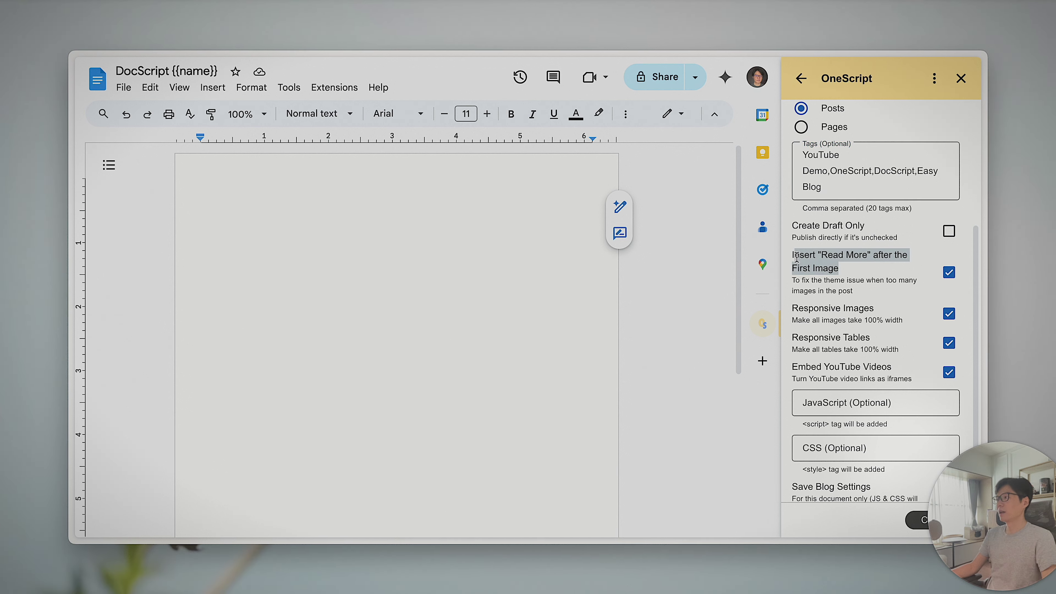
click(399, 224)
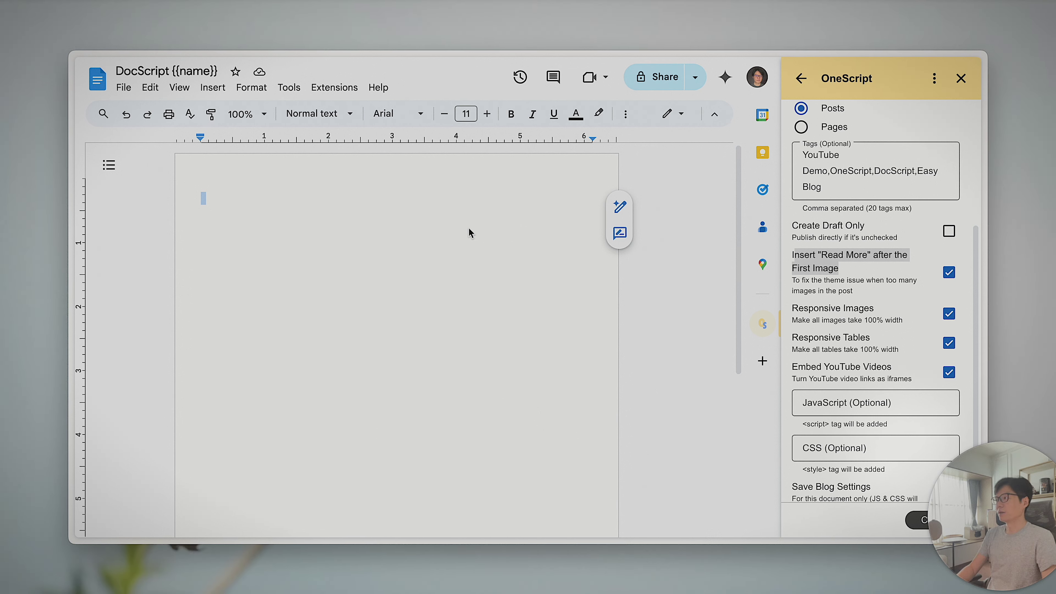
click(225, 207)
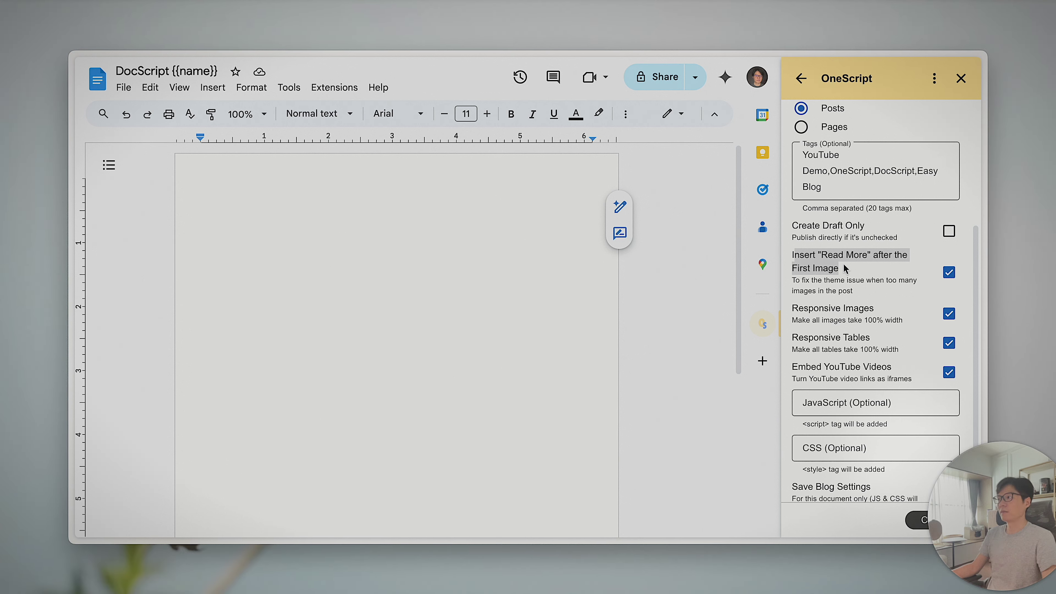
drag(817, 254, 877, 256)
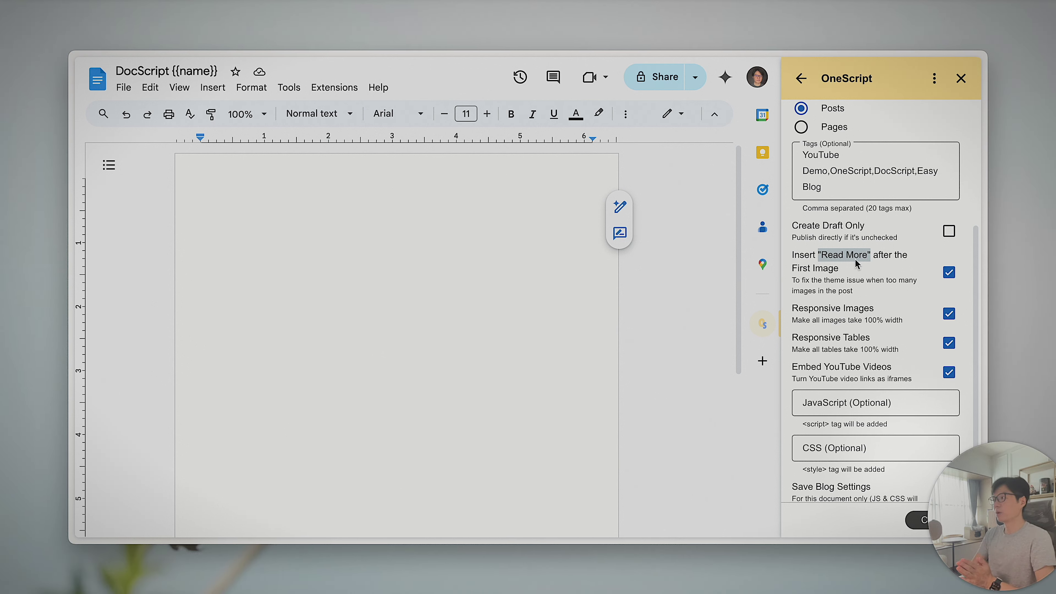
scroll(851, 308, down, 1)
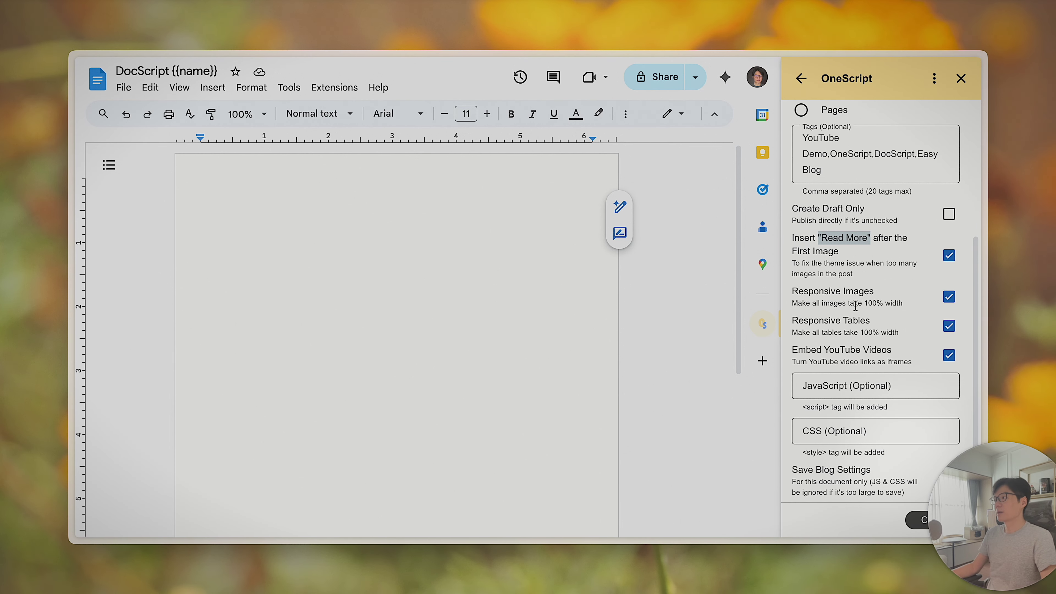
scroll(856, 324, down, 1)
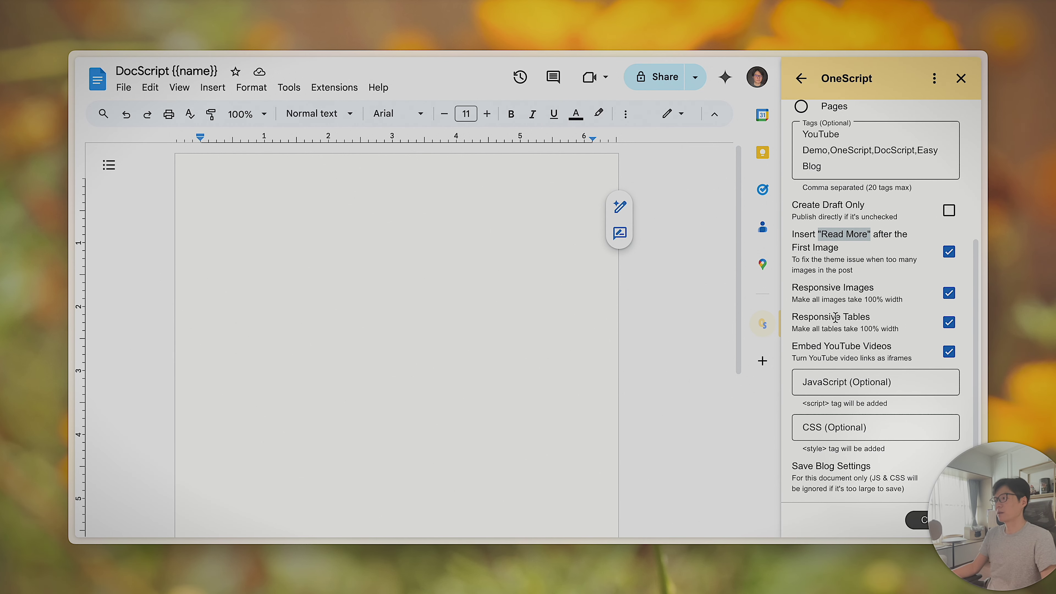
- Switch to Photos, copy the six selected orange flower photos from Imports to the desktop, and minimize its window
click(290, 211)
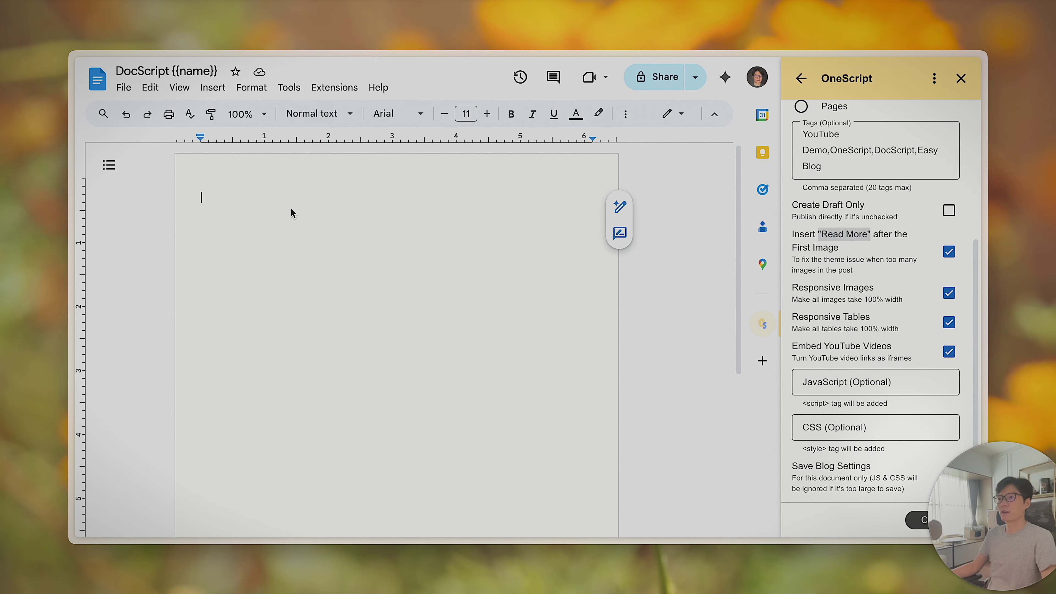
key(super+Tab)
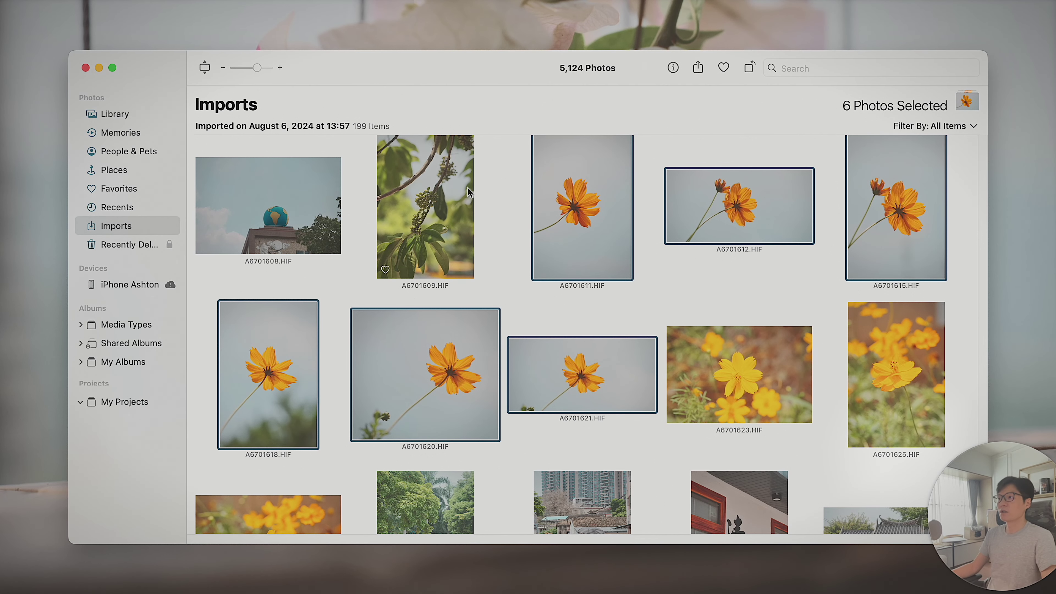
drag(605, 228, 1035, 199)
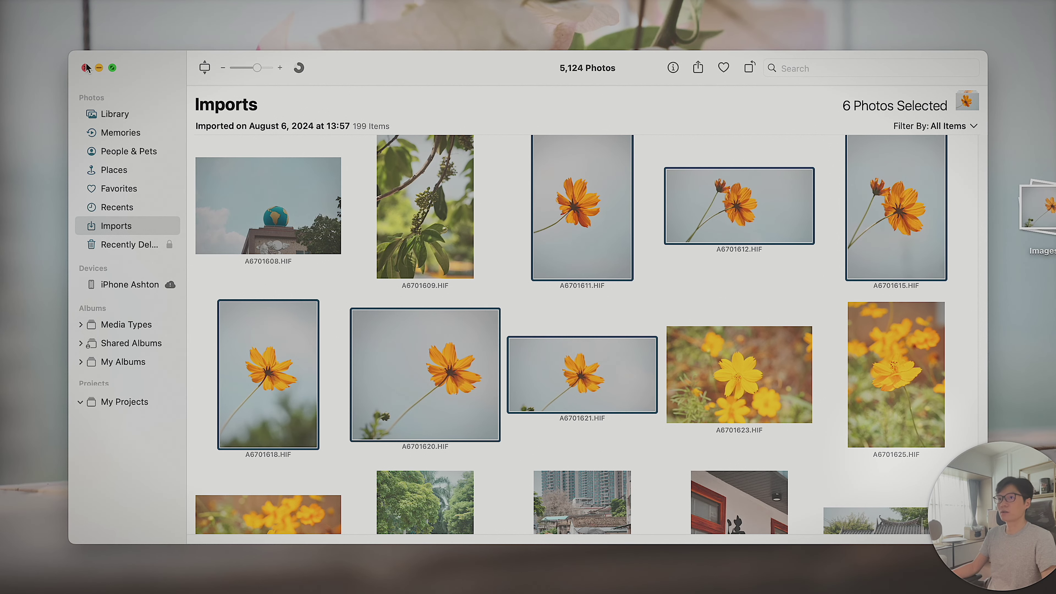
click(99, 68)
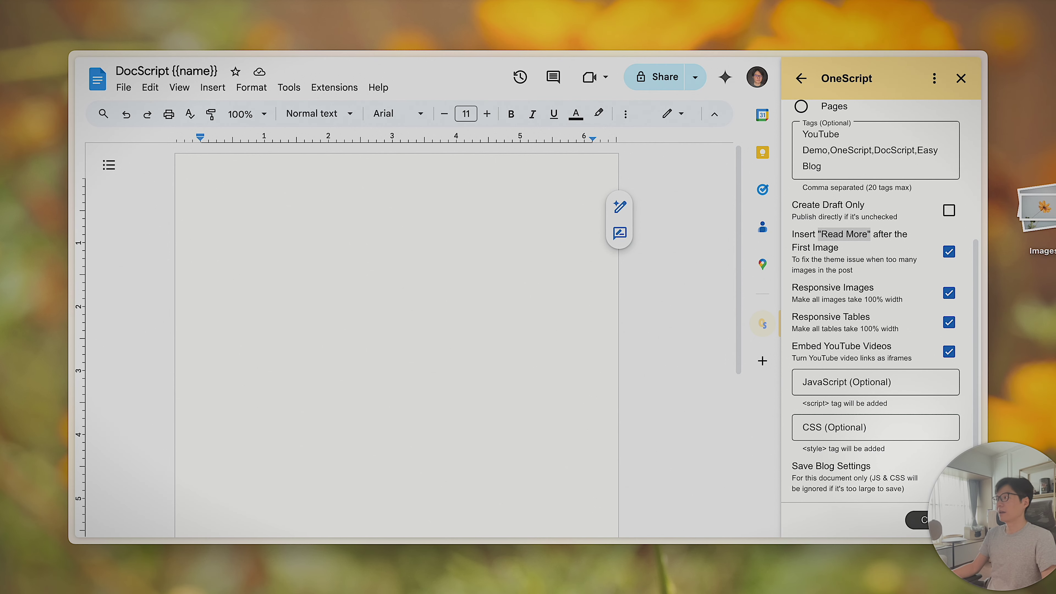
- Enter the line "Images" in the empty document and insert the flower photos from the desktop below it
click(253, 201)
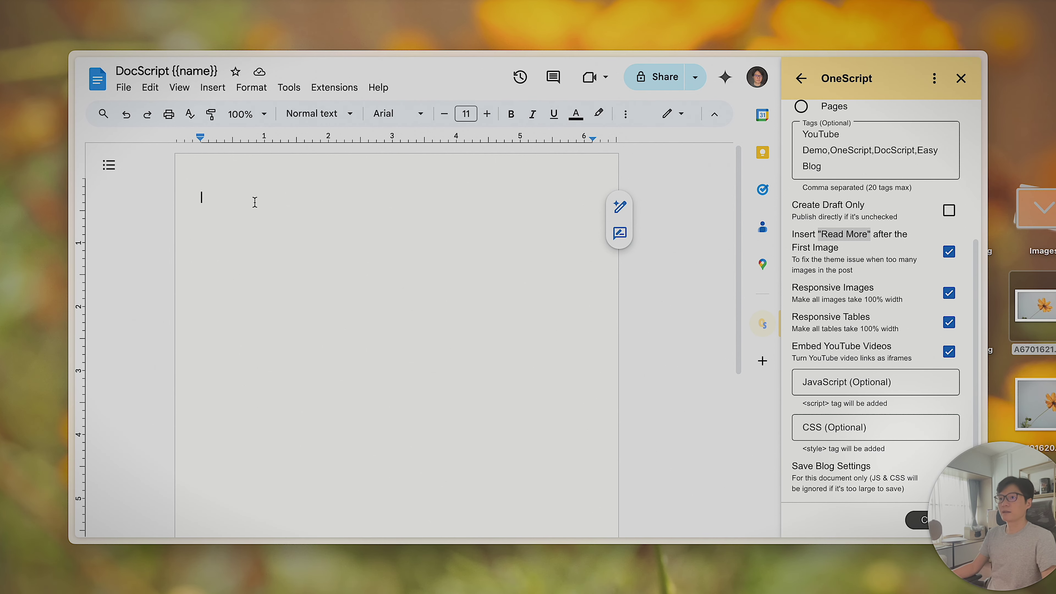
text(P)
key(BackSpace)
text(Images)
key(Return)
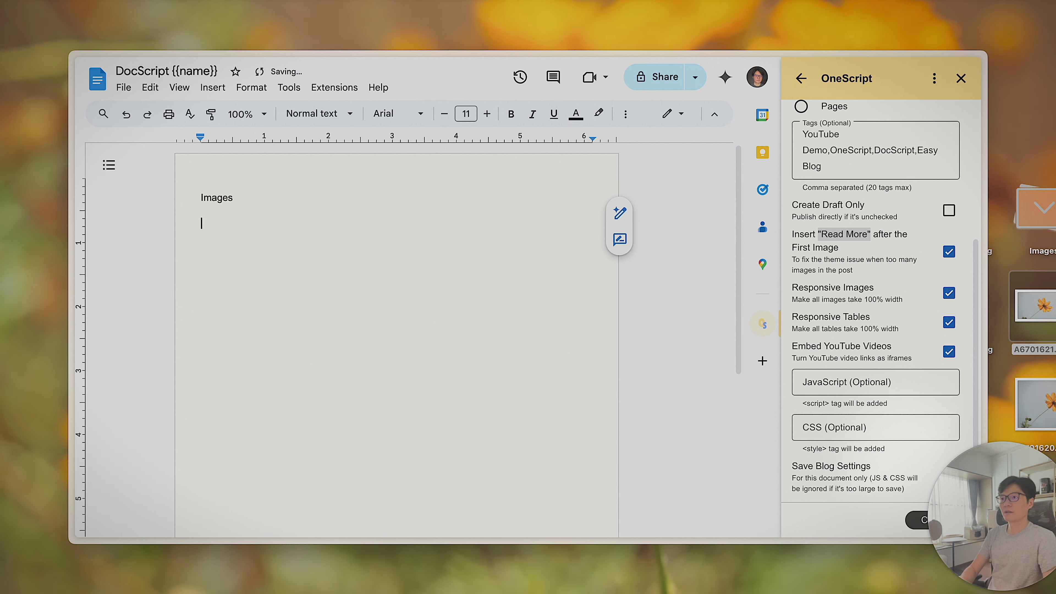
drag(1035, 306, 246, 248)
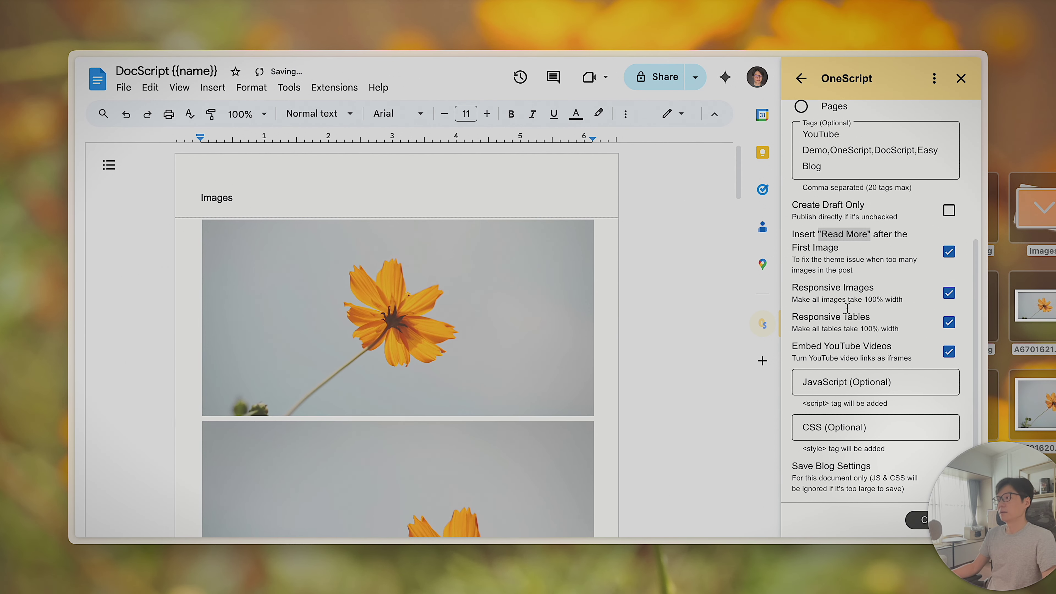
- Move the first flower photo to the start of the document, above the "Images" line
click(502, 361)
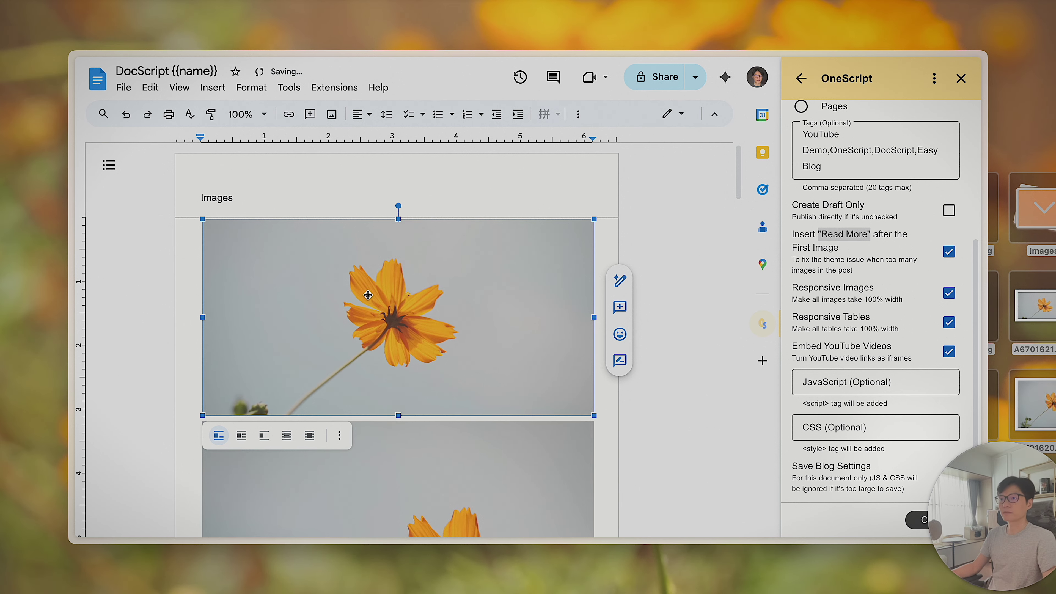
scroll(379, 308, down, 10)
scroll(380, 307, up, 10)
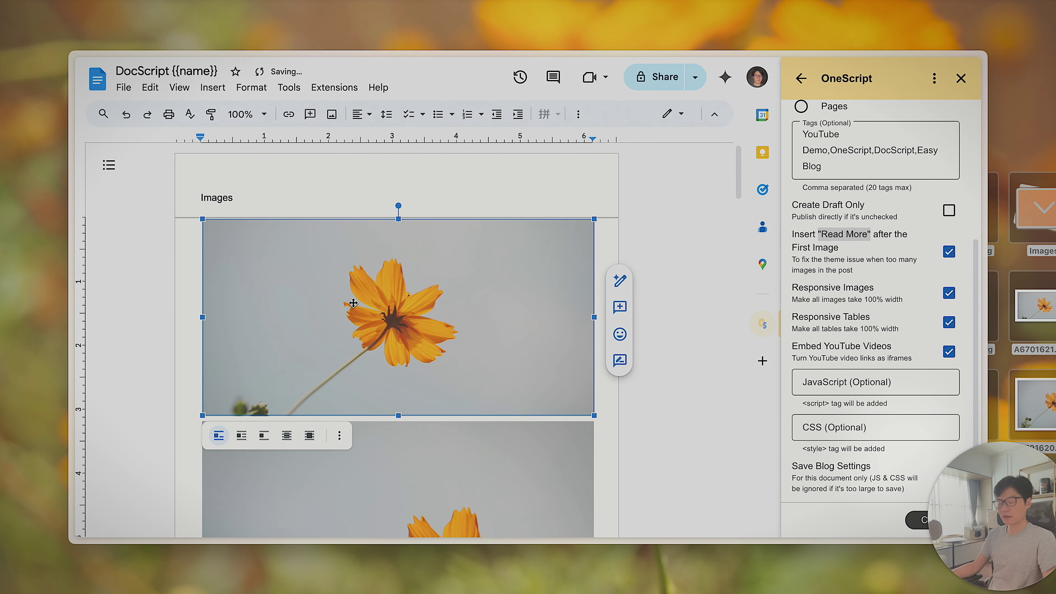
click(225, 176)
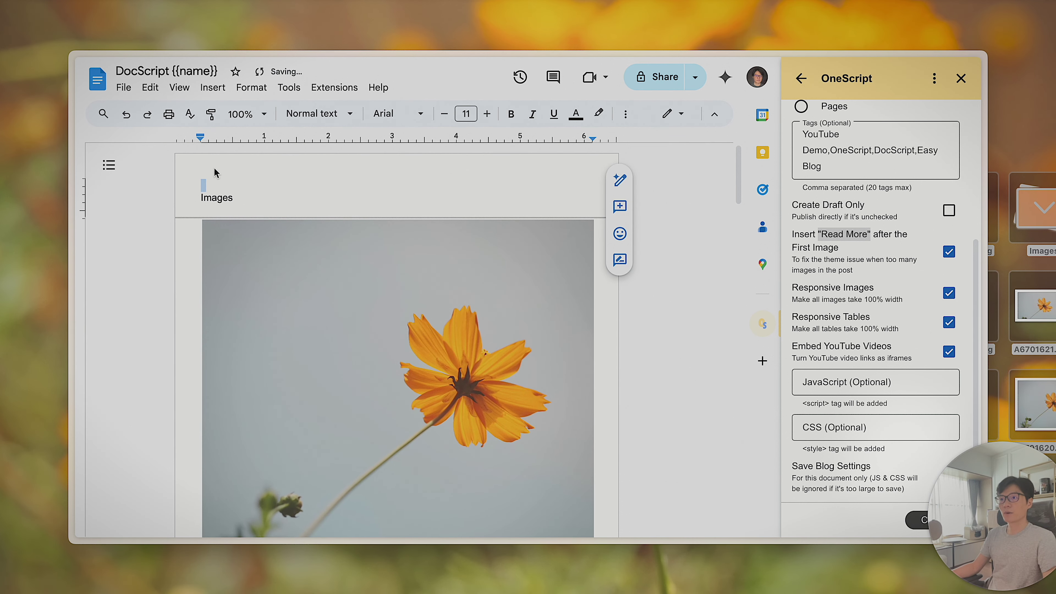
scroll(603, 349, up, 5)
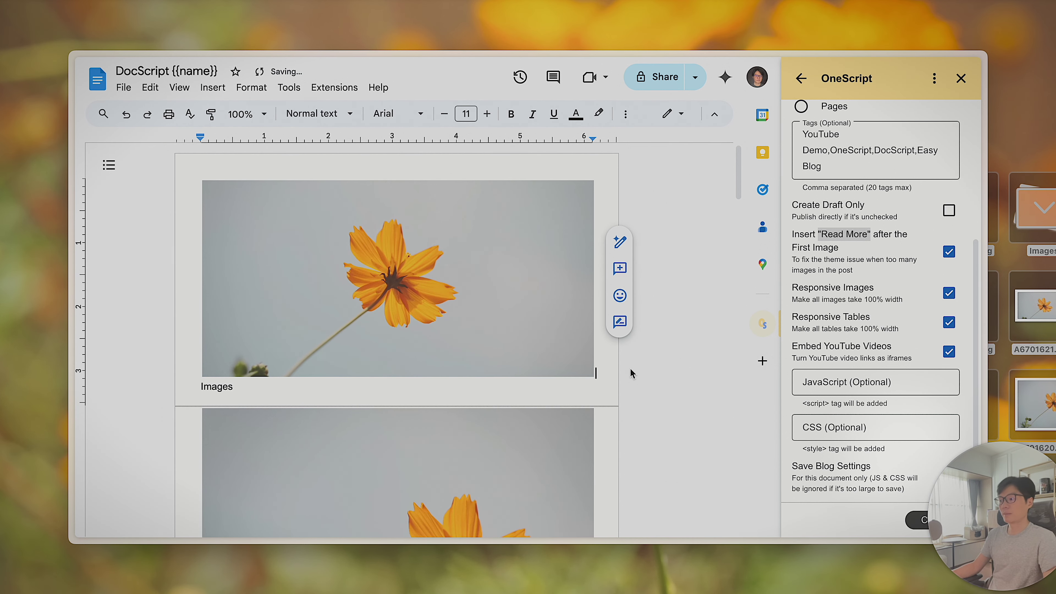
key(shift+Left)
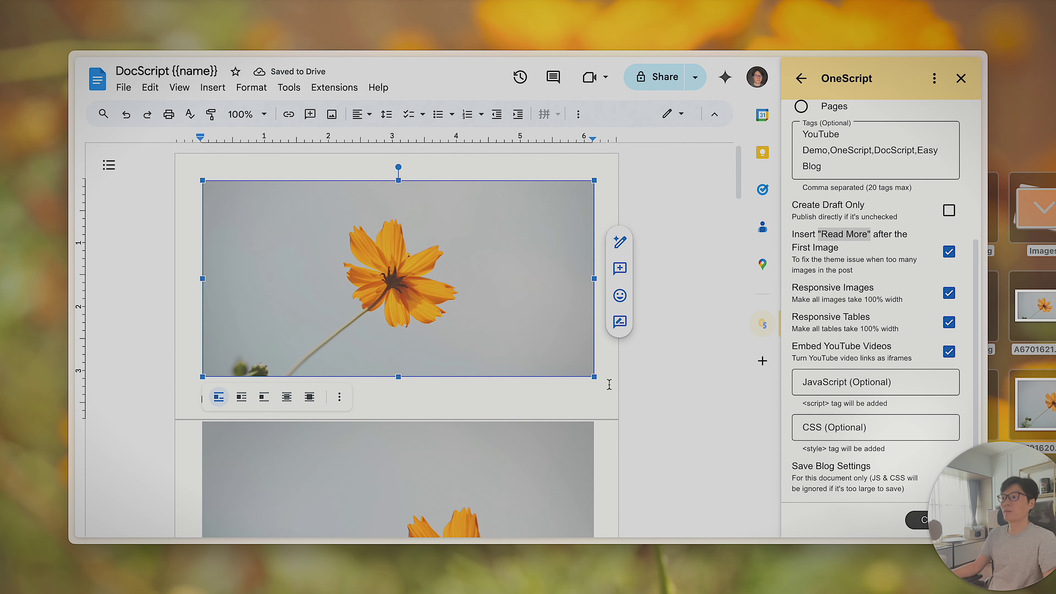
- Add the line "This is a title" between the first flower photo and the "Images" line
click(277, 383)
key(Return)
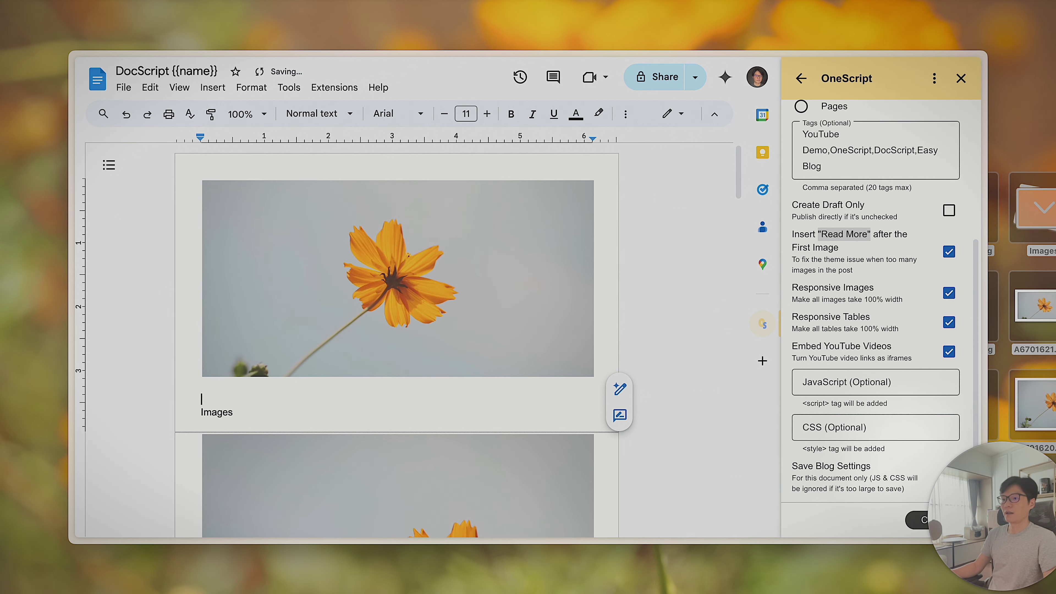
key(Return)
text(This is a title)
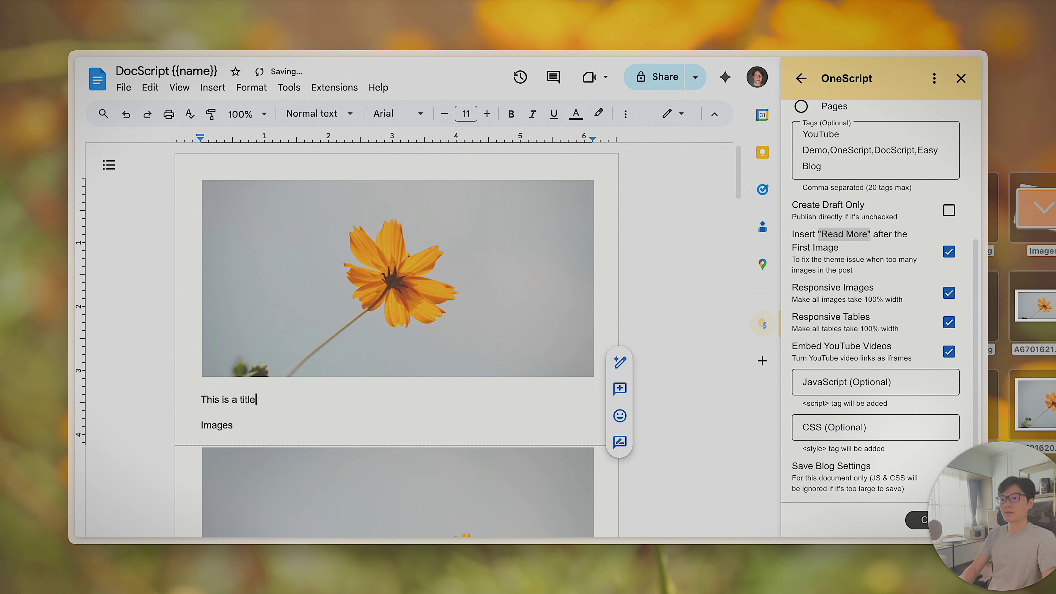
key(Return)
key(BackSpace)
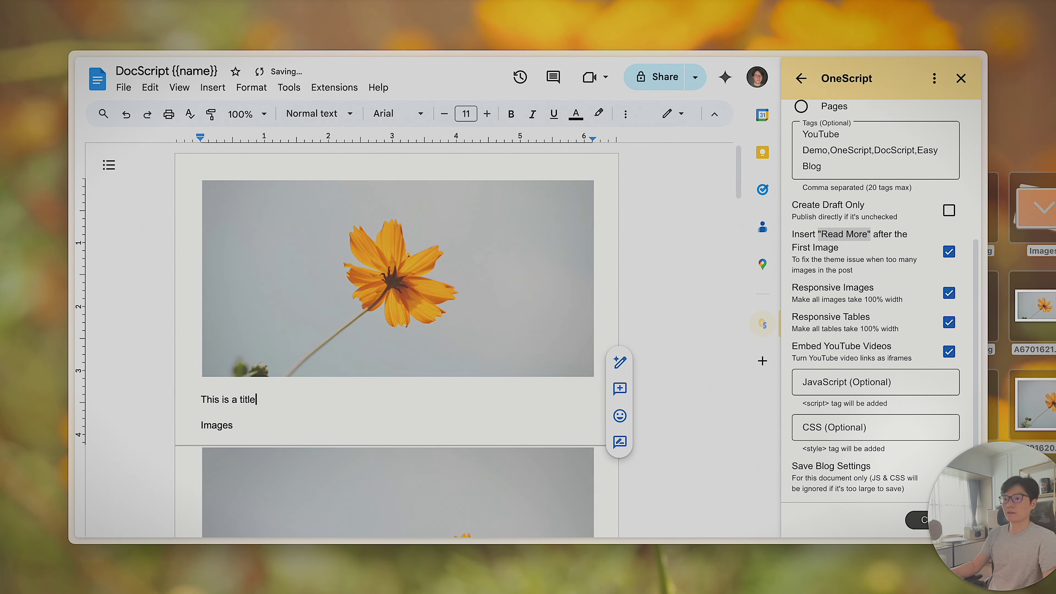
drag(274, 399, 194, 401)
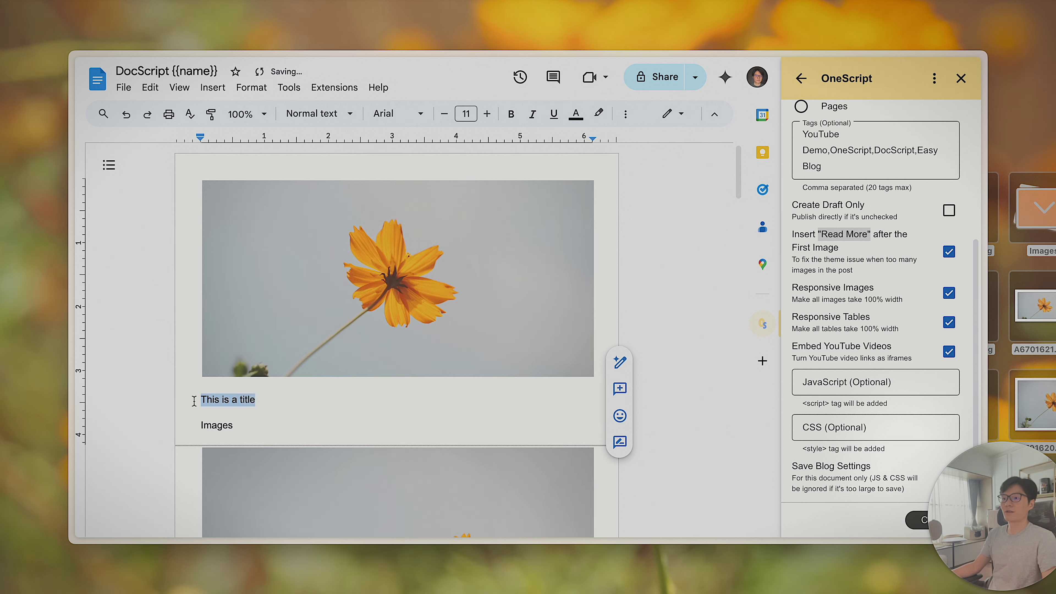
click(269, 406)
- Make the "Images" line bold
drag(234, 425, 181, 421)
key(ctrl+b)
click(325, 427)
- Review the bold "Images" heading and the flower photos inserted throughout the document
scroll(325, 427, down, 5)
scroll(327, 426, up, 1)
scroll(327, 426, up, 1)
drag(234, 315, 192, 313)
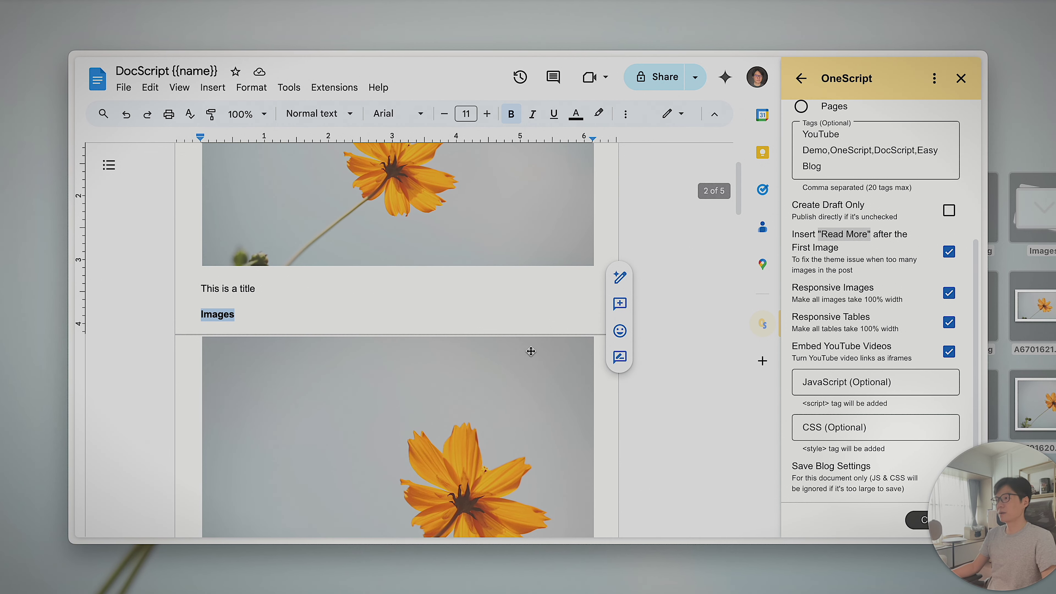
scroll(524, 347, down, 4)
scroll(540, 316, up, 10)
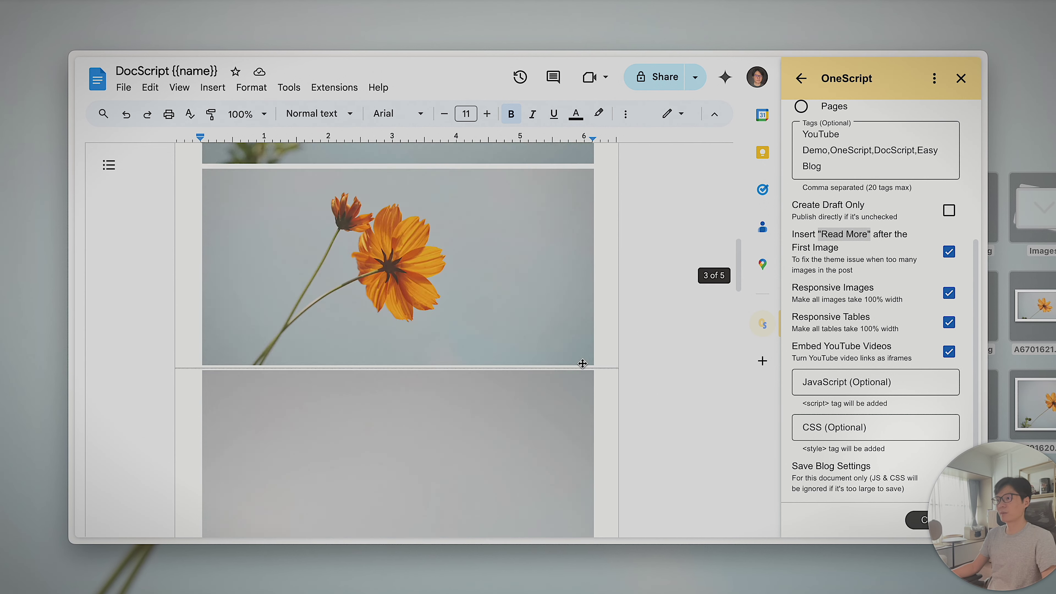
click(523, 306)
click(450, 413)
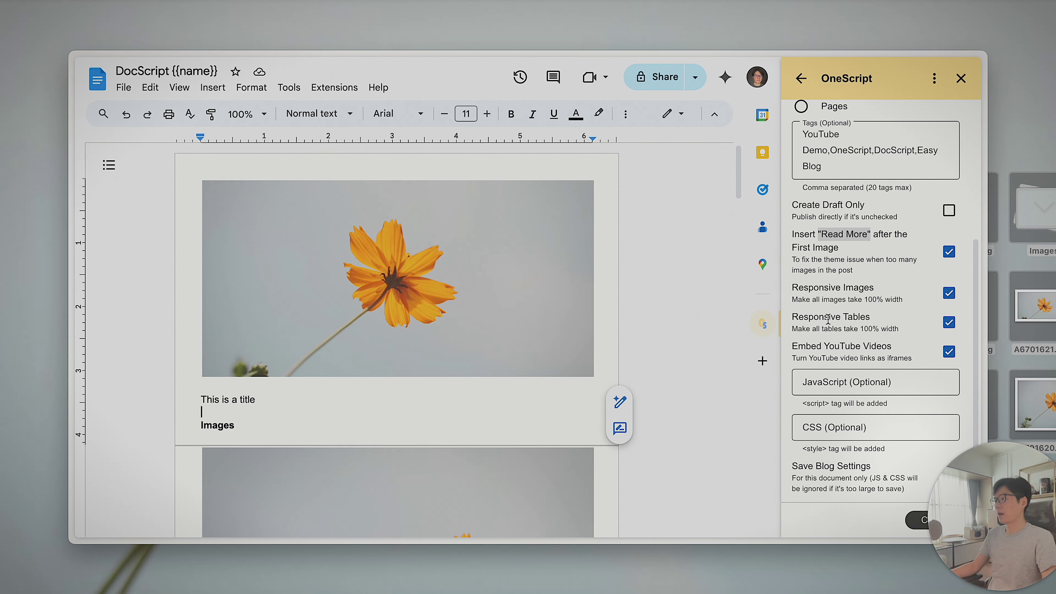
- Add a "Table" line below "This is a title" and above the "Images" heading
click(299, 403)
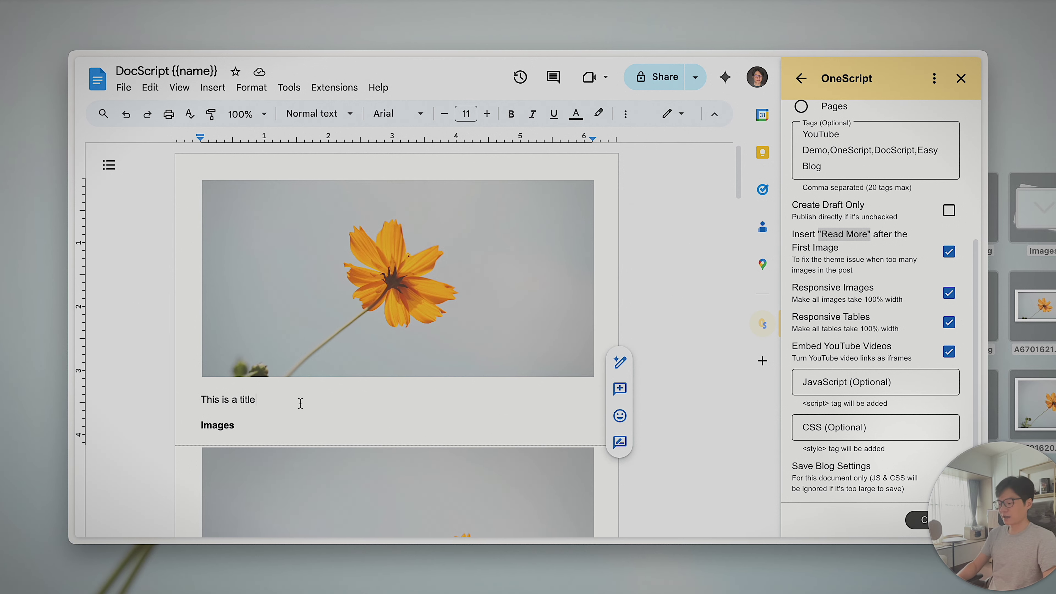
key(Return)
text(Table)
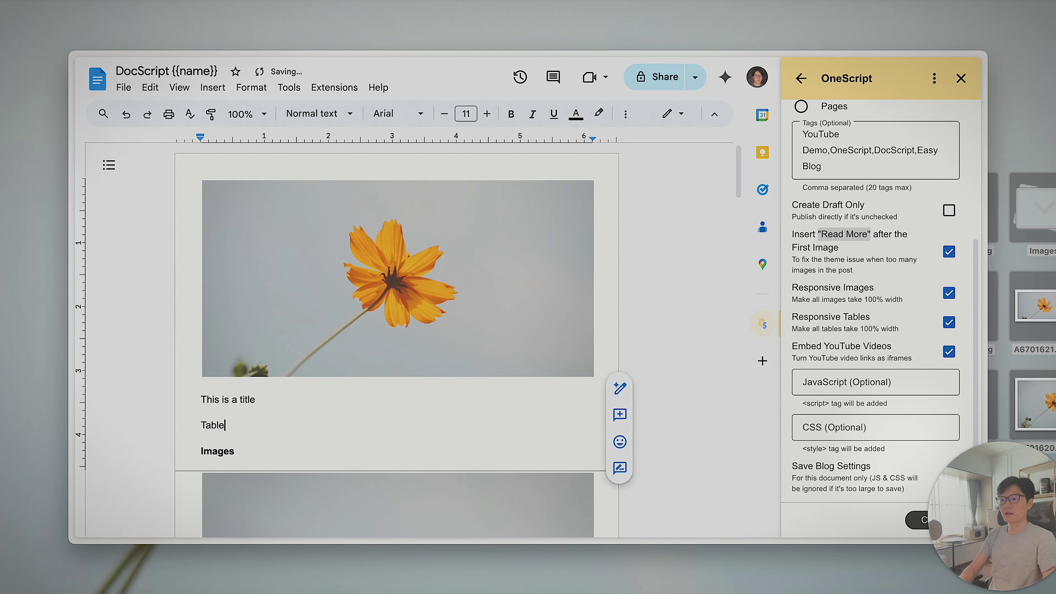
- Complete the "Table" line as "Table Demo" and make it bold
text( Demo)
drag(203, 423, 276, 427)
key(ctrl+b)
- Insert a 2 x 2 table on a new line below the "Table Demo" heading
click(290, 430)
key(Return)
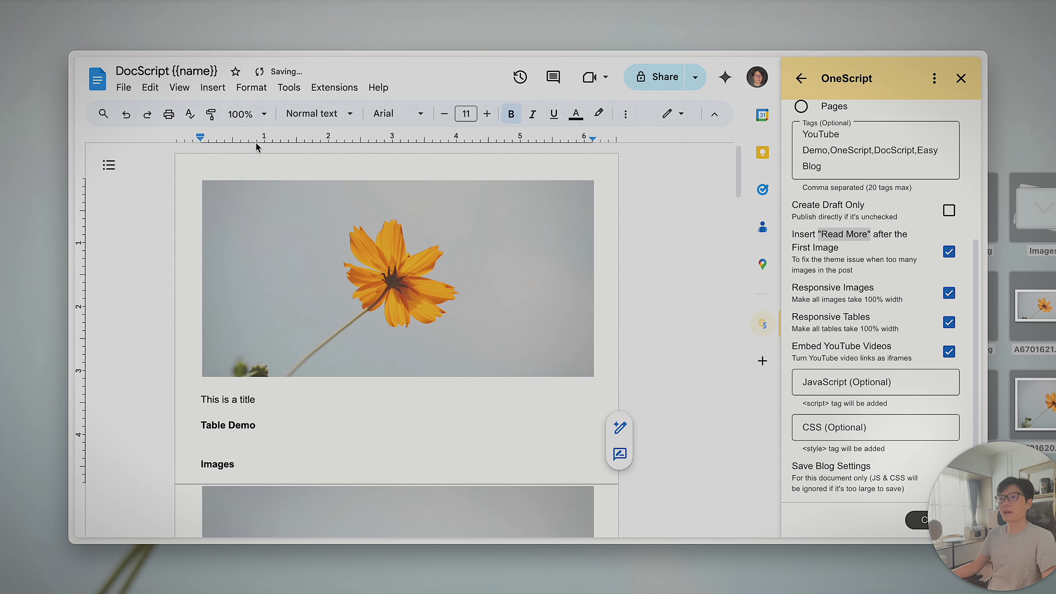
click(213, 87)
mouse_move(268, 141)
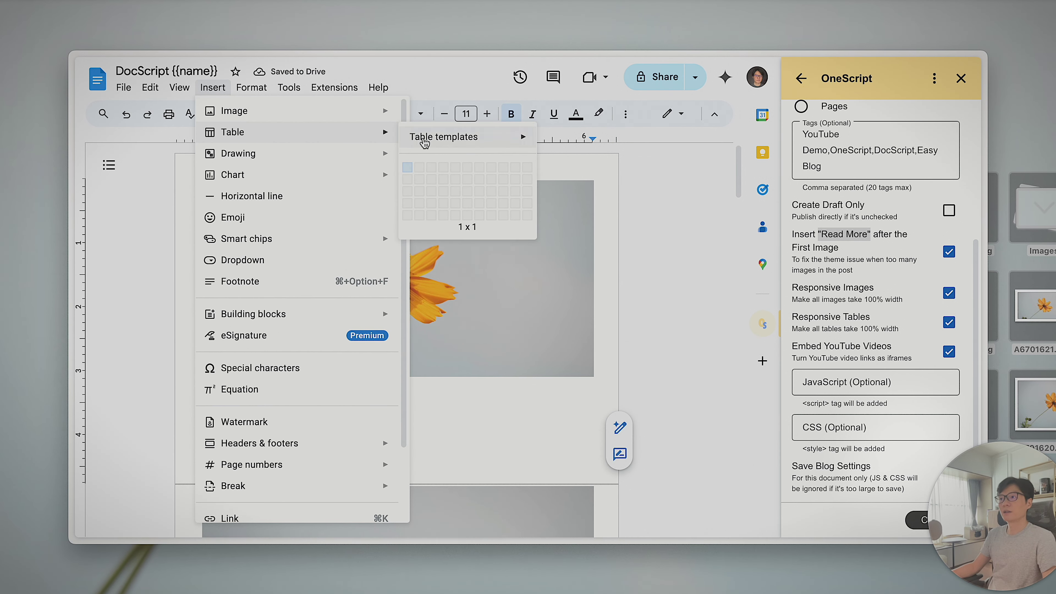
click(420, 180)
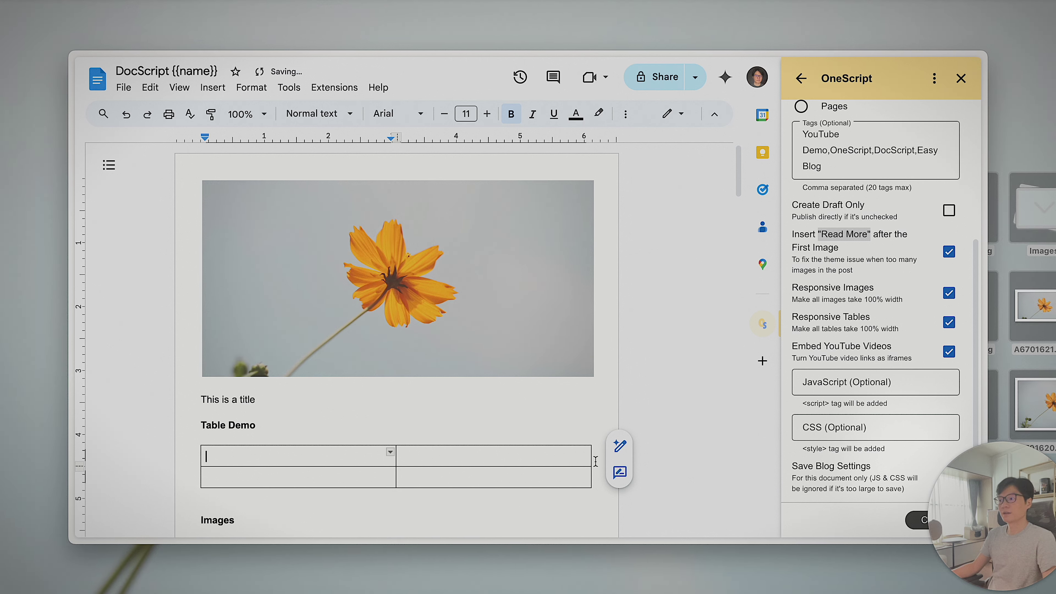
- Narrow both columns of the new table so that it spans only about two thirds of the text width
drag(592, 460, 533, 459)
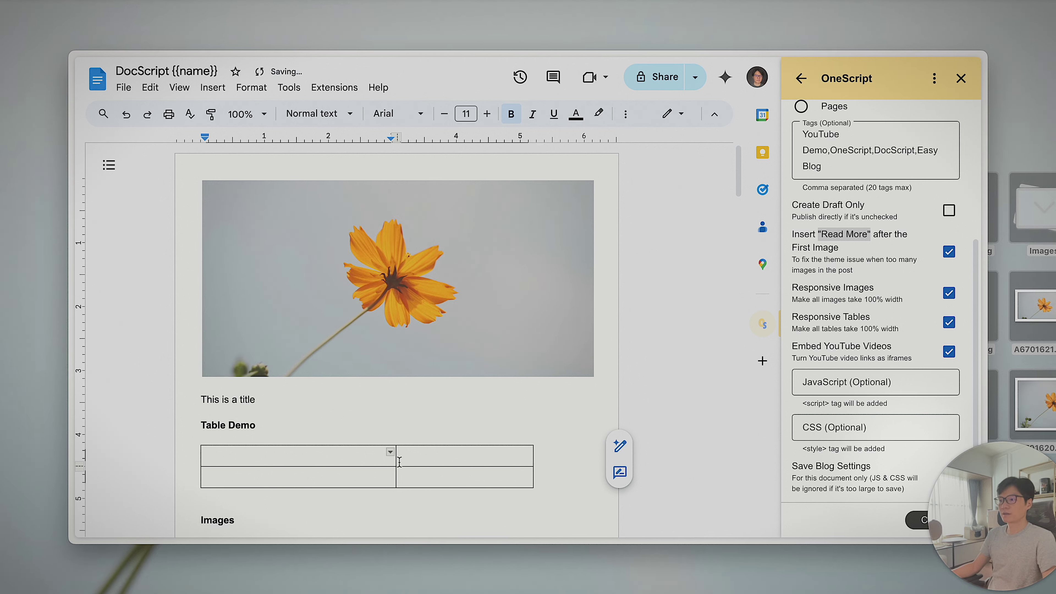
drag(383, 462, 335, 462)
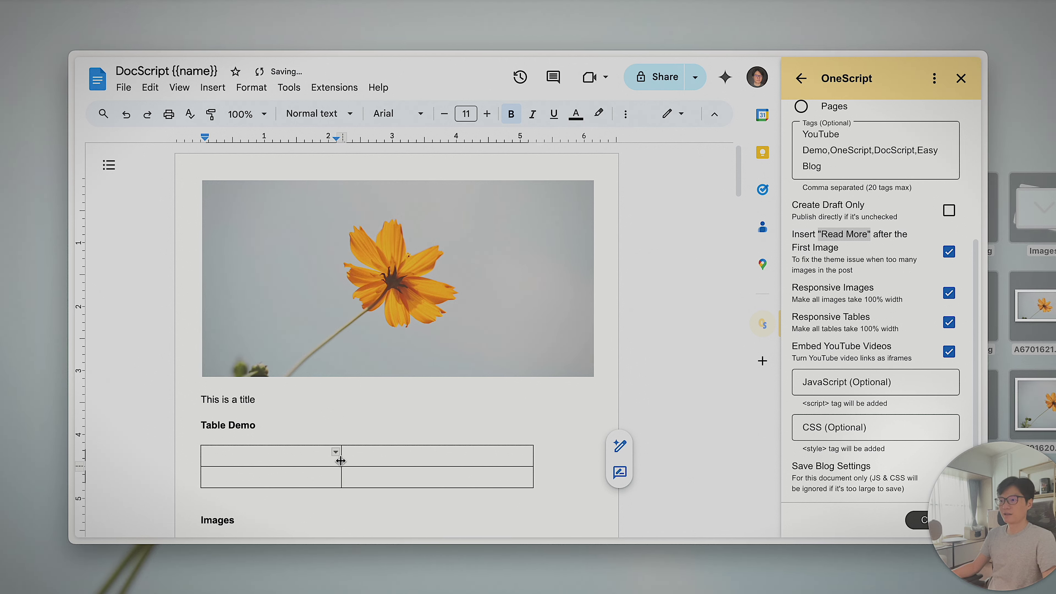
drag(534, 460, 477, 459)
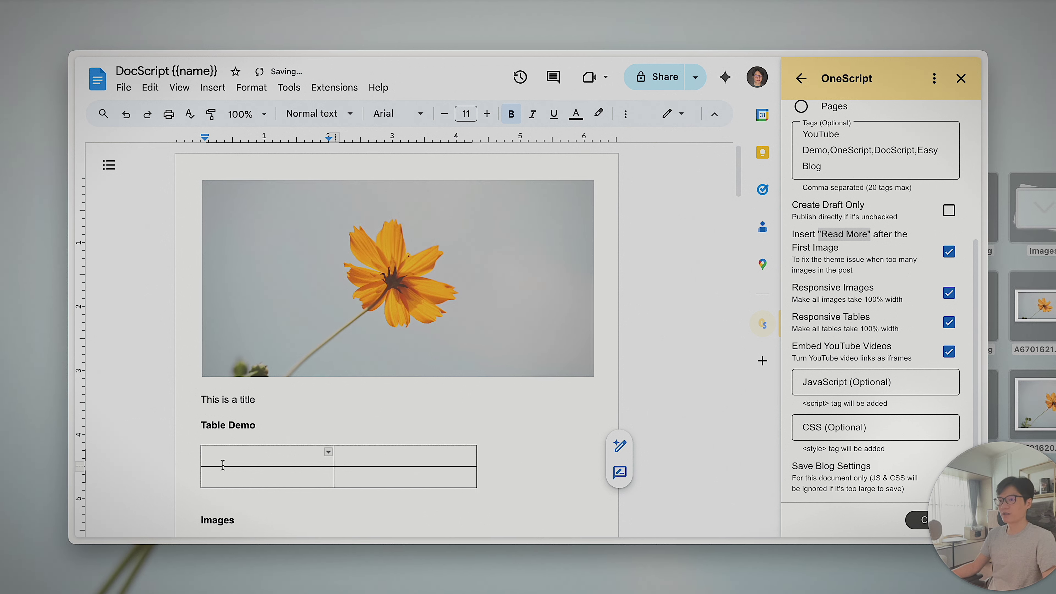
- Fill the table's first row with "A" and "B" and its second row with "Test A" and "Test B"
text(T)
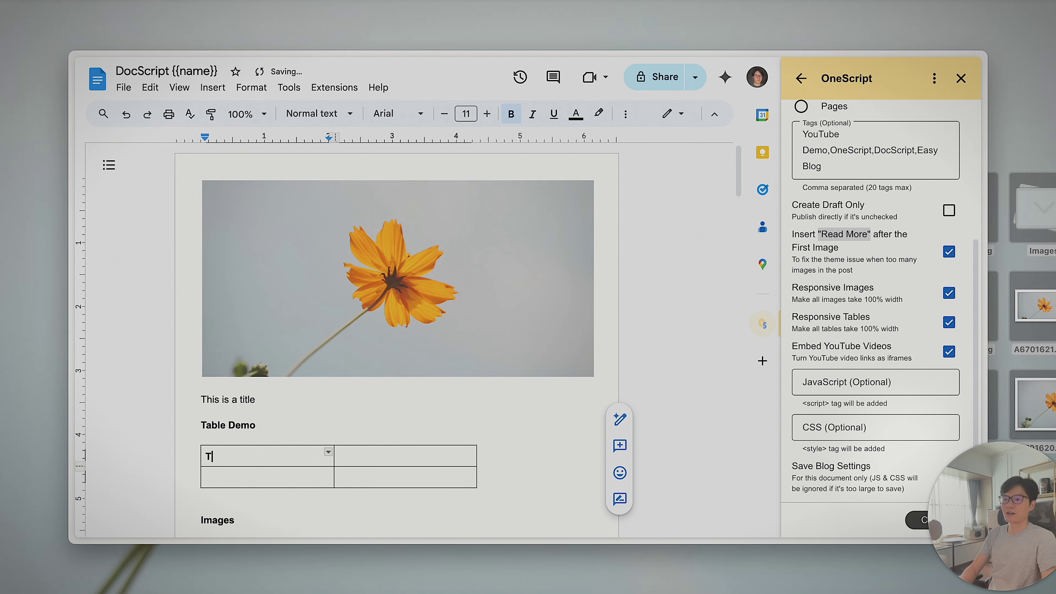
key(Tab)
text(B)
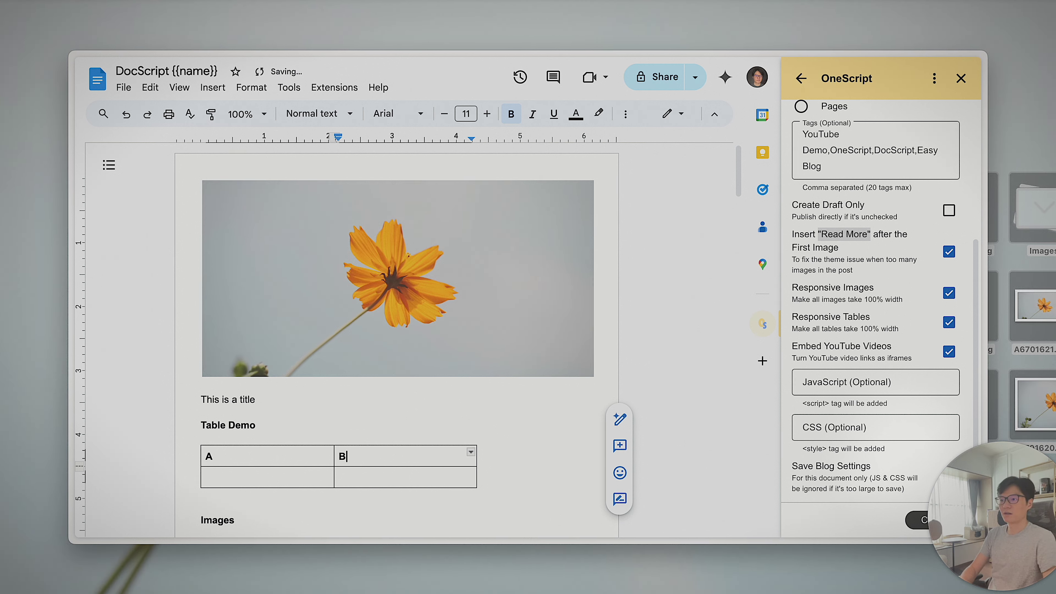
click(229, 480)
text(TEst A)
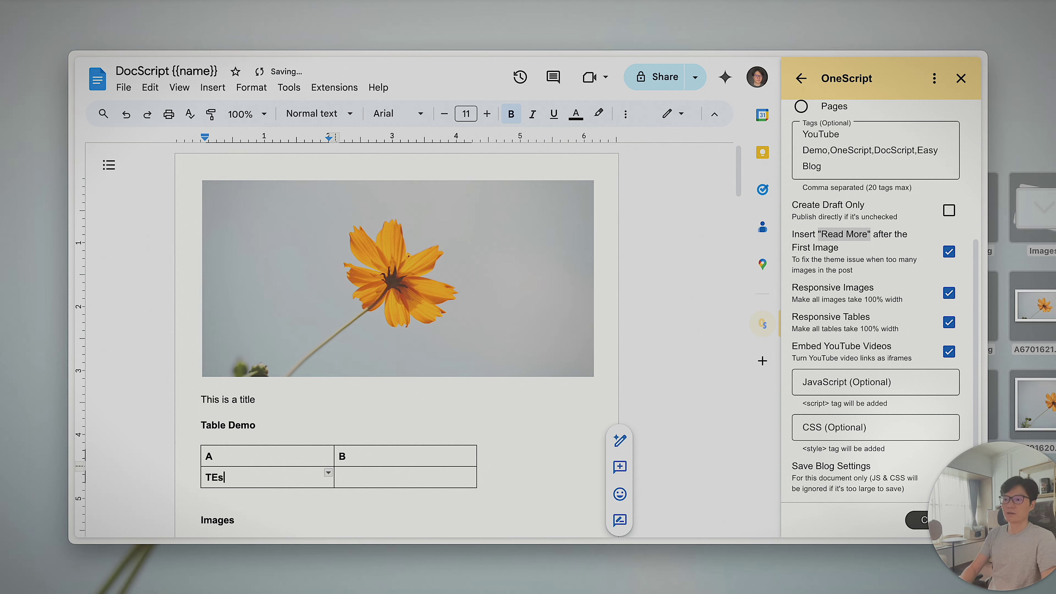
key(Tab)
text(Test B)
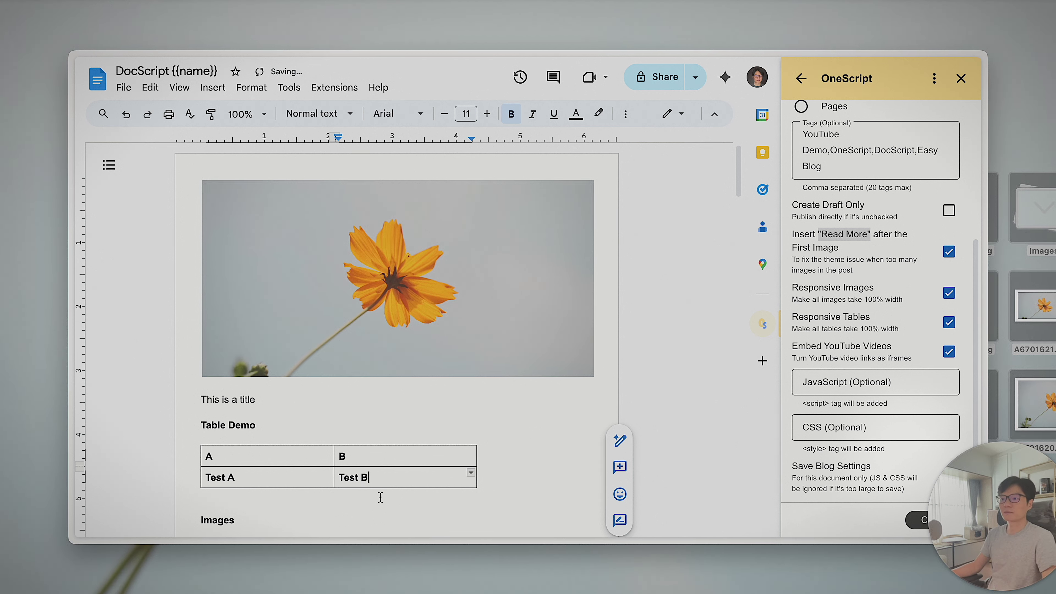
- Remove the bold formatting from the "Test A" and "Test B" cells in the table's second row
drag(391, 477, 212, 483)
key(super+b)
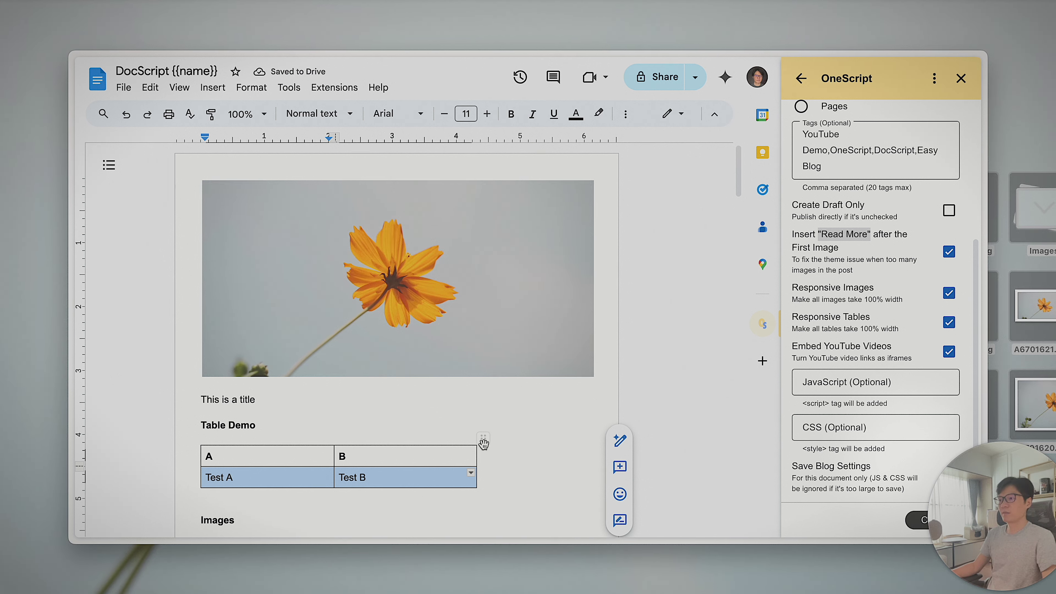
click(434, 455)
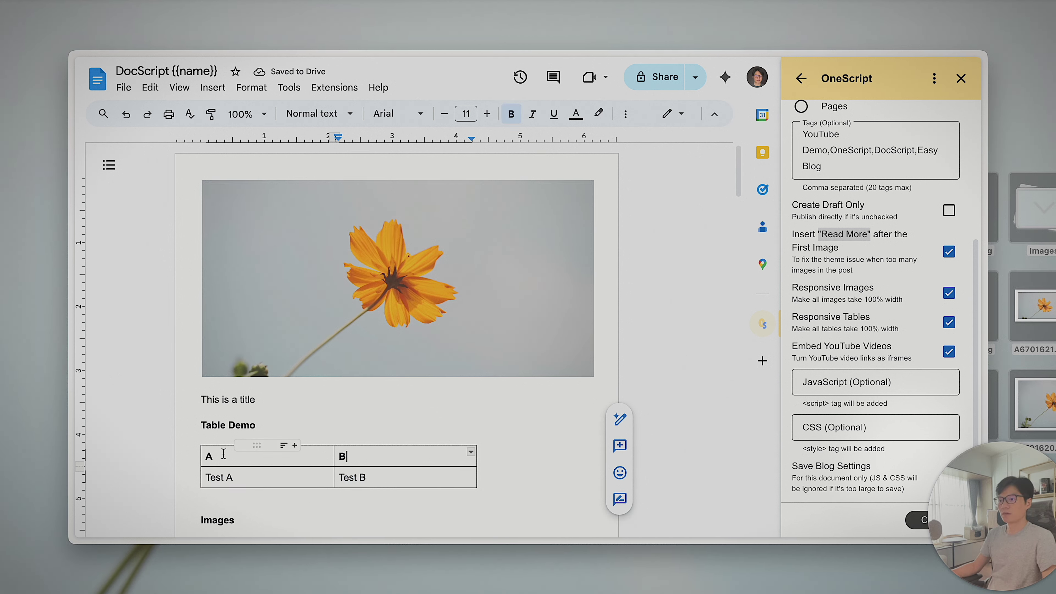
- Delete the empty line between the table and the "Images" heading
scroll(309, 454, down, 5)
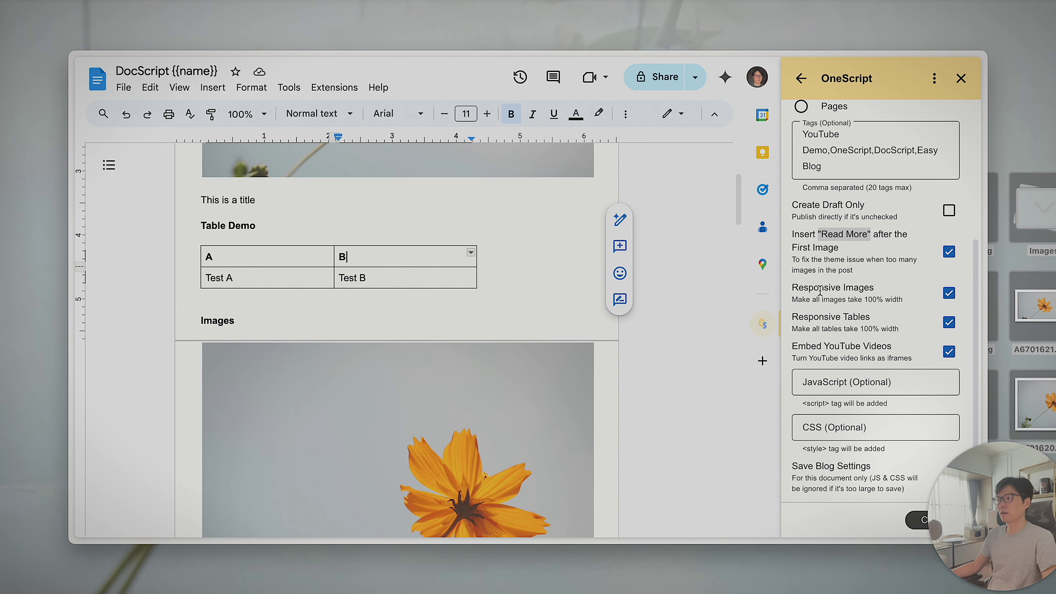
shift+click(296, 278)
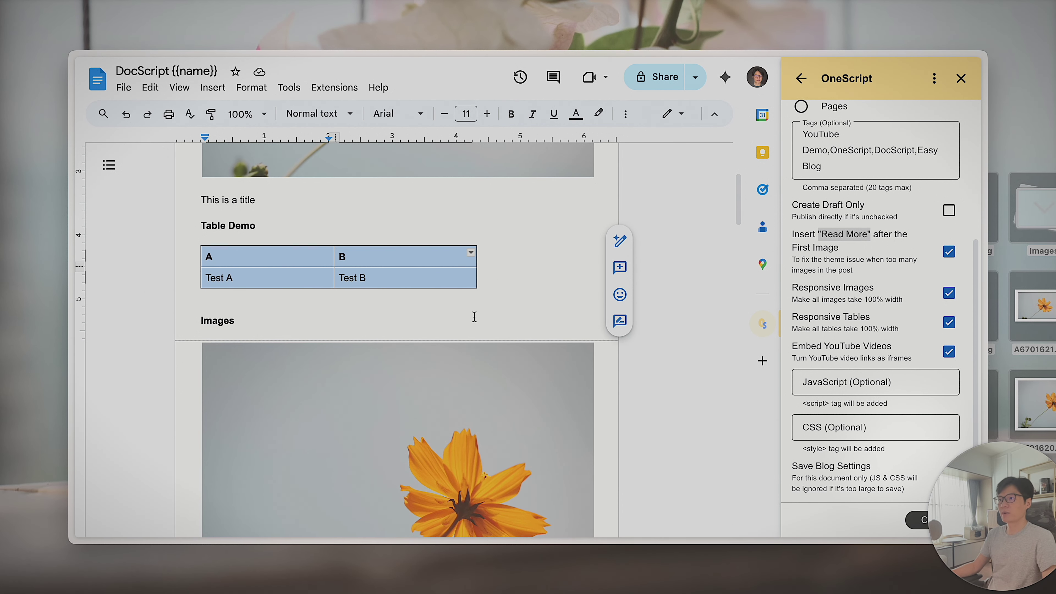
scroll(474, 316, up, 1)
click(511, 301)
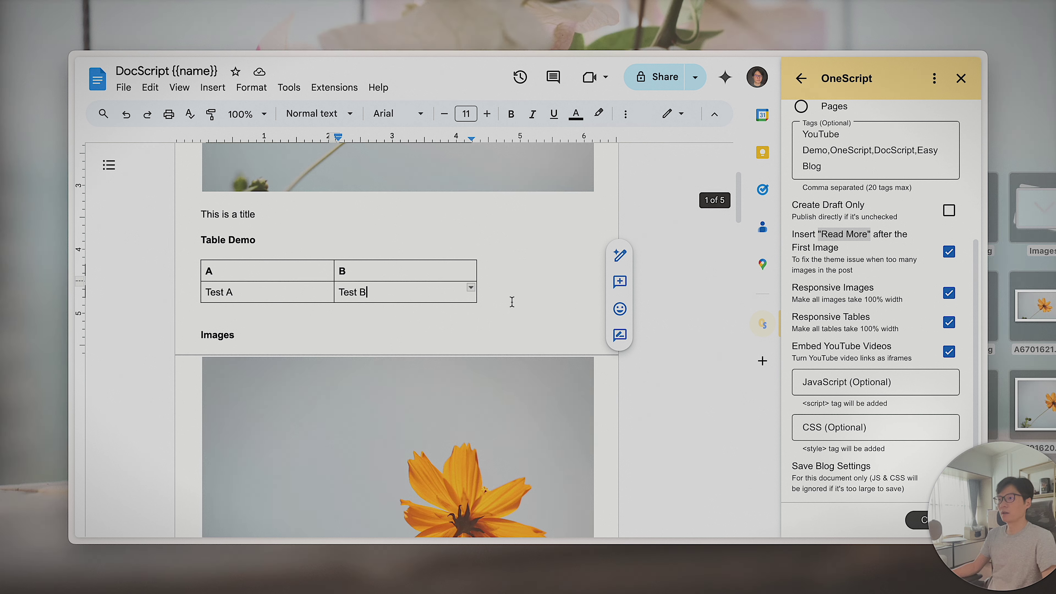
drag(380, 294, 234, 270)
click(237, 312)
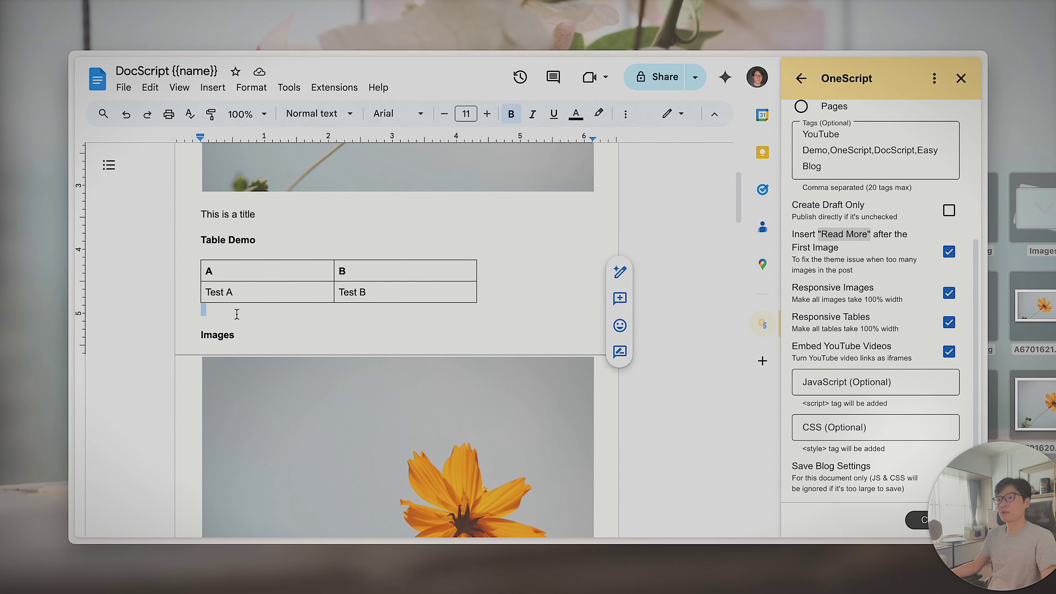
key(BackSpace)
- Change the "Table Demo" heading to "Responsive Table Test"
double_click(241, 240)
drag(226, 237, 200, 238)
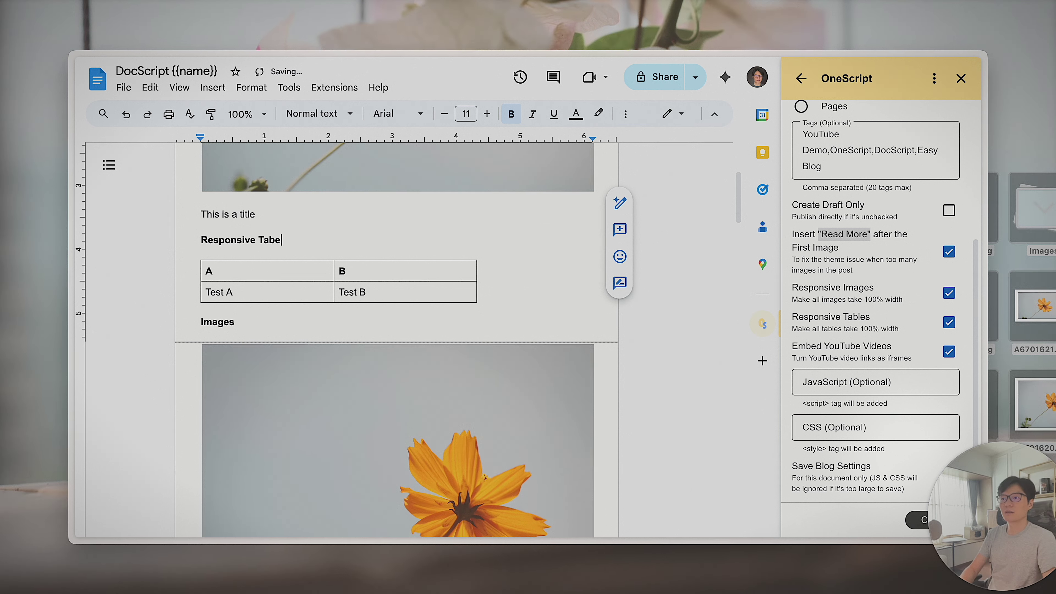
text(Test)
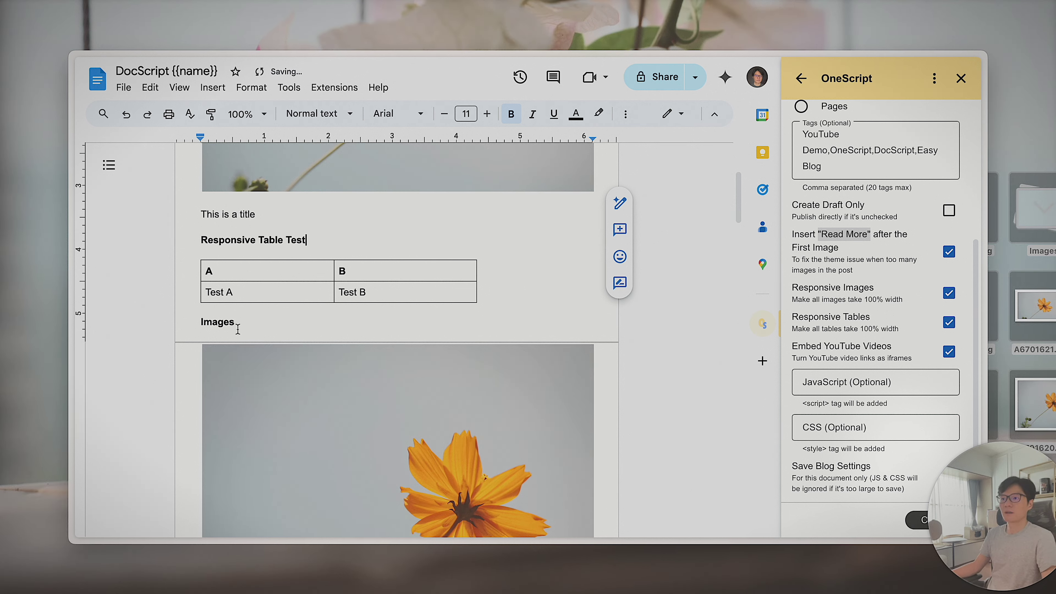
- Change the "Images" heading to "Responsive Images Test" and correct the heading above the table to "Responsive Tables Test"
click(202, 322)
text(Respo)
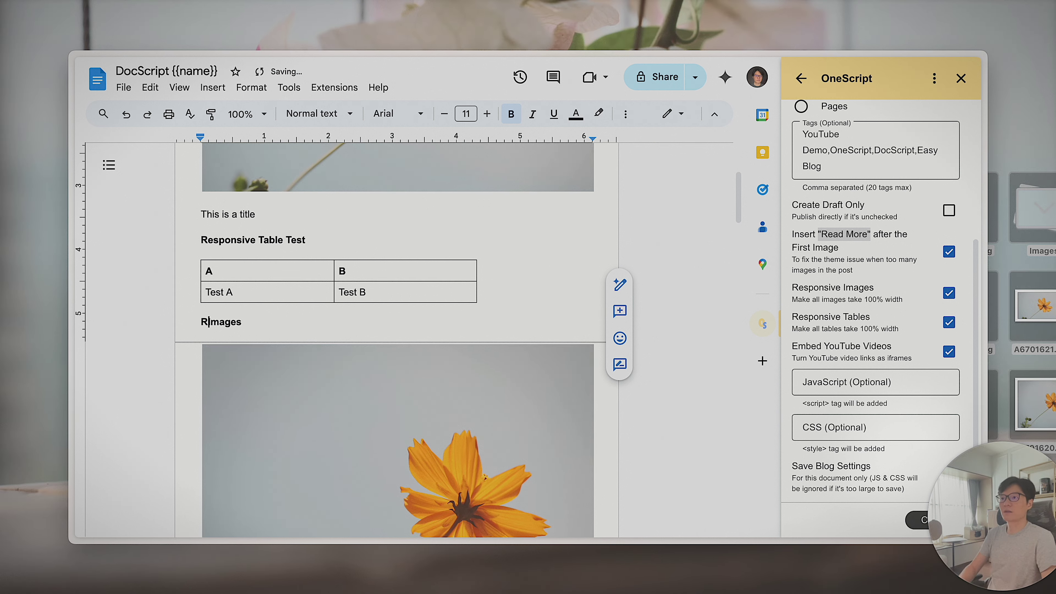
text(nsive)
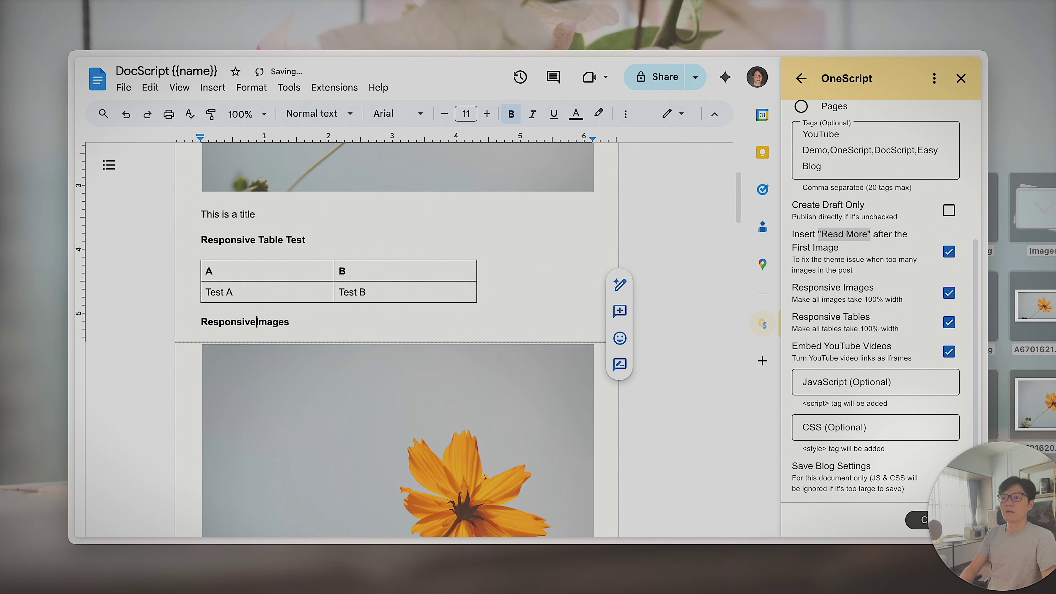
click(364, 321)
text(Test)
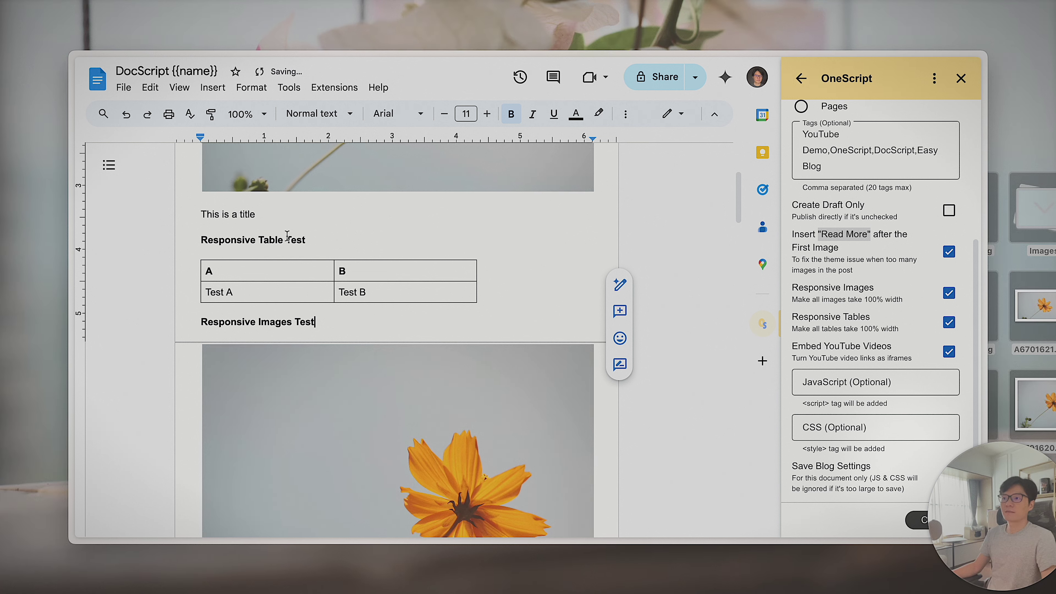
click(285, 239)
text(s)
click(547, 273)
- Review the document's headings, table and flower photos from the first page to the last
scroll(338, 344, down, 9)
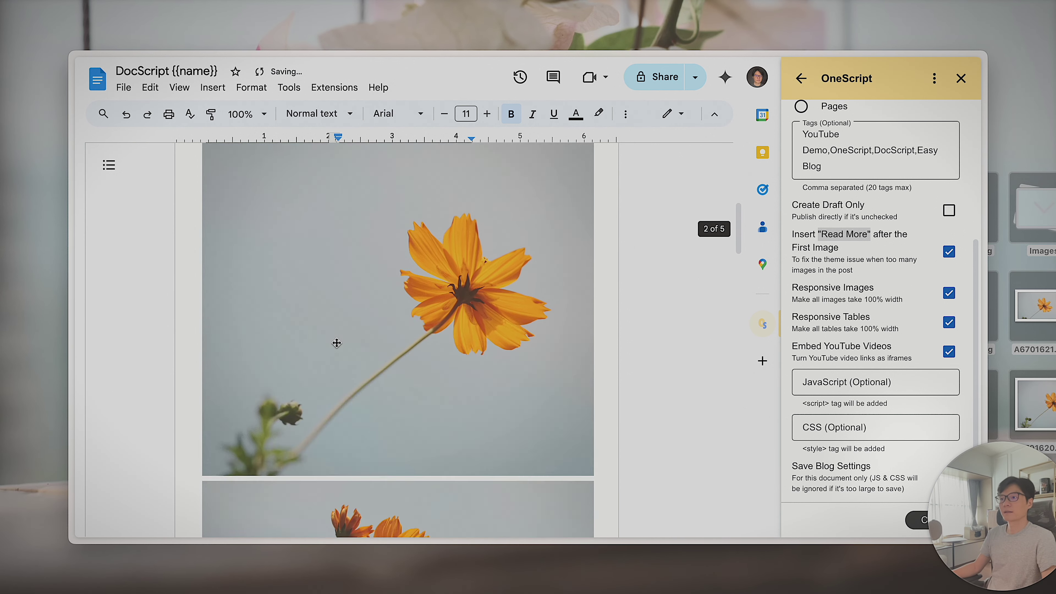
scroll(349, 341, down, 5)
scroll(357, 342, up, 10)
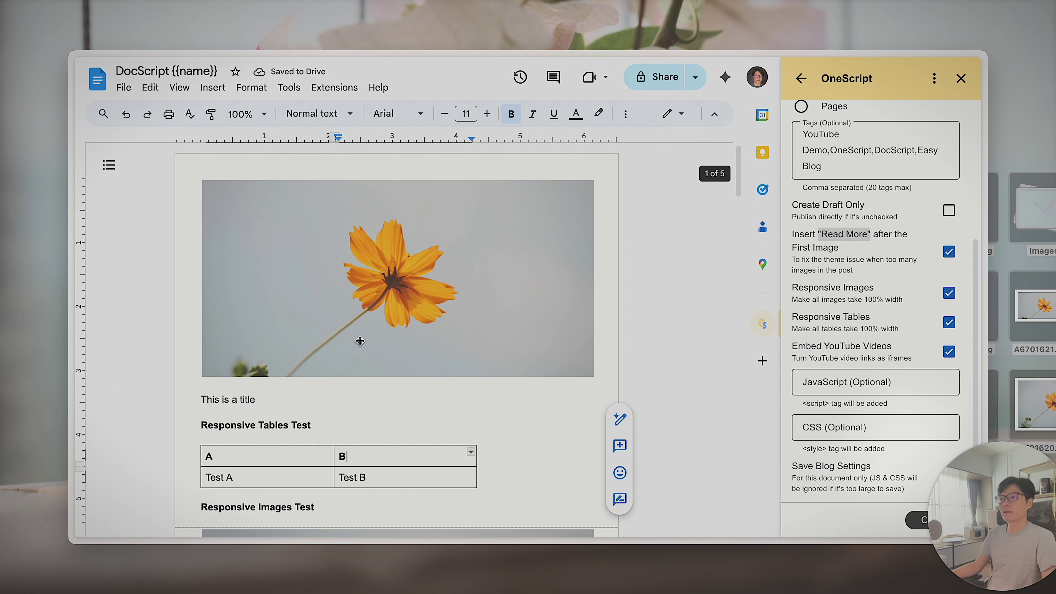
scroll(360, 341, down, 10)
scroll(360, 341, down, 10)
scroll(361, 341, up, 20)
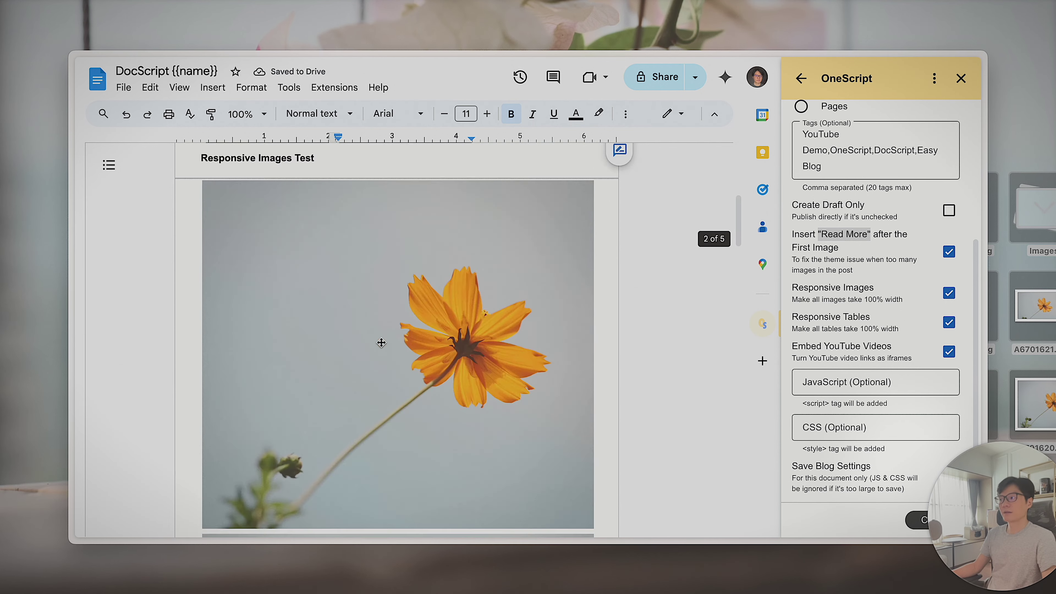
scroll(323, 370, down, 3)
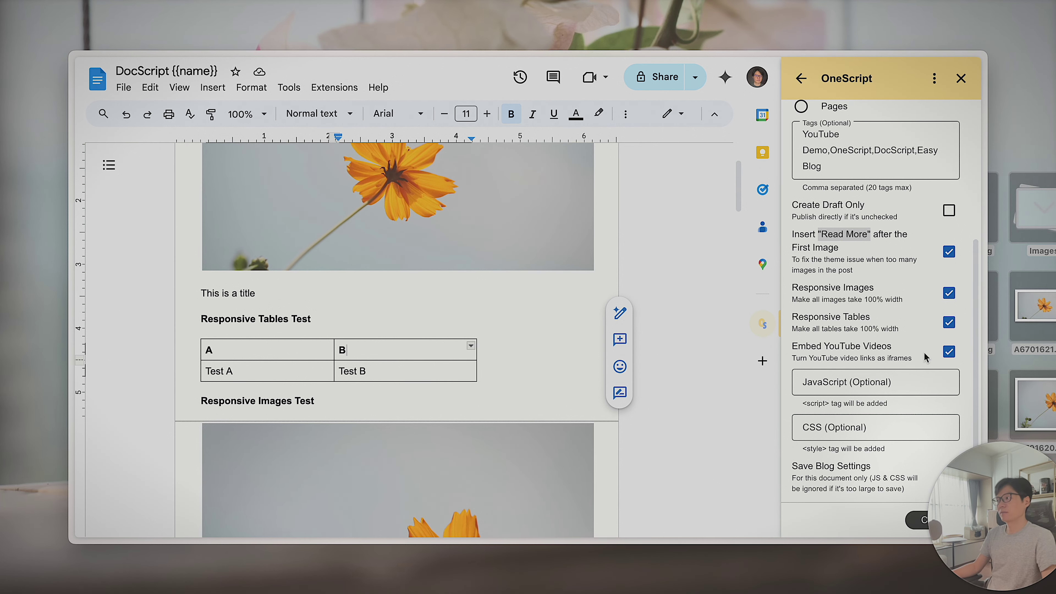
scroll(573, 379, down, 10)
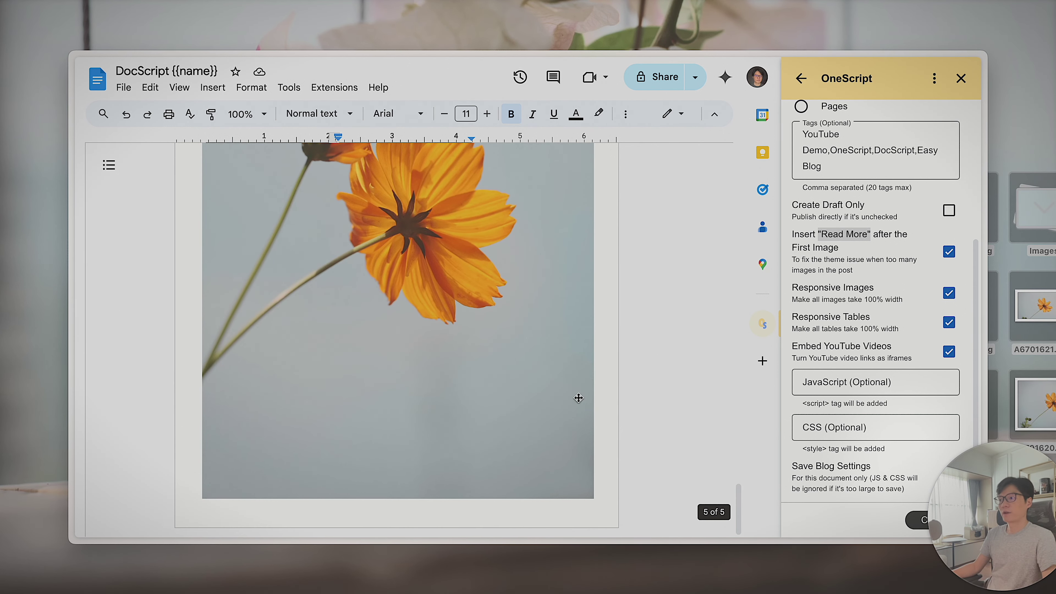
scroll(373, 355, up, 10)
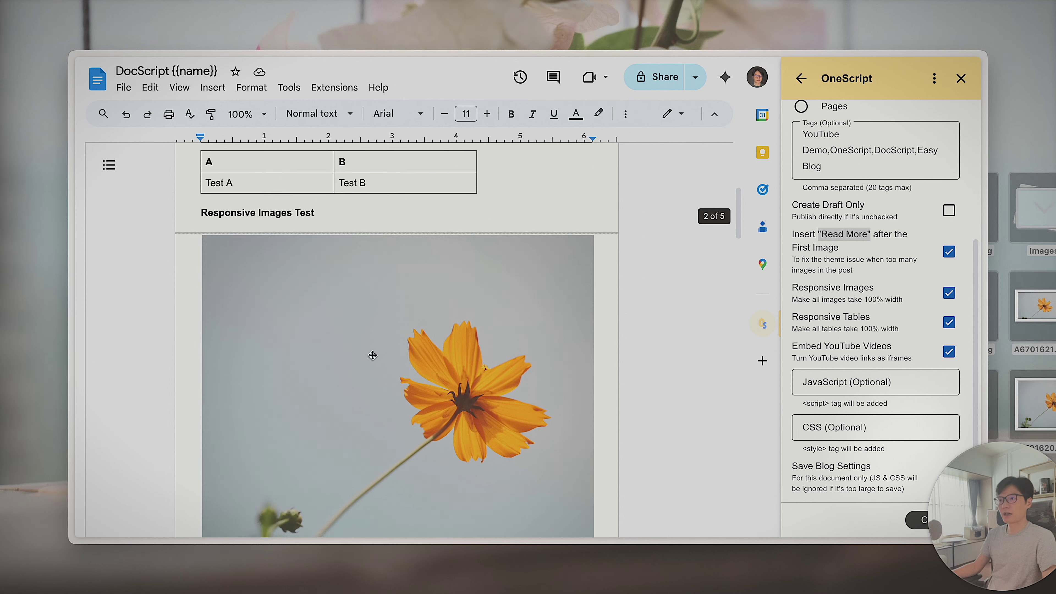
scroll(373, 355, up, 5)
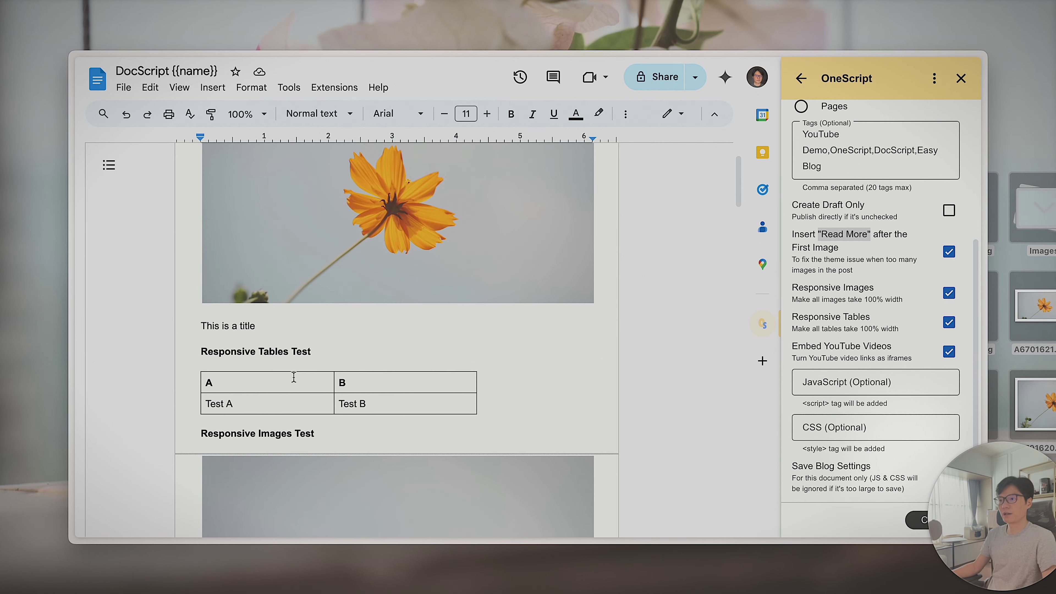
- Add a "YouTube" heading followed by an empty line between the table and the "Responsive Images Test" heading
click(208, 428)
key(Return)
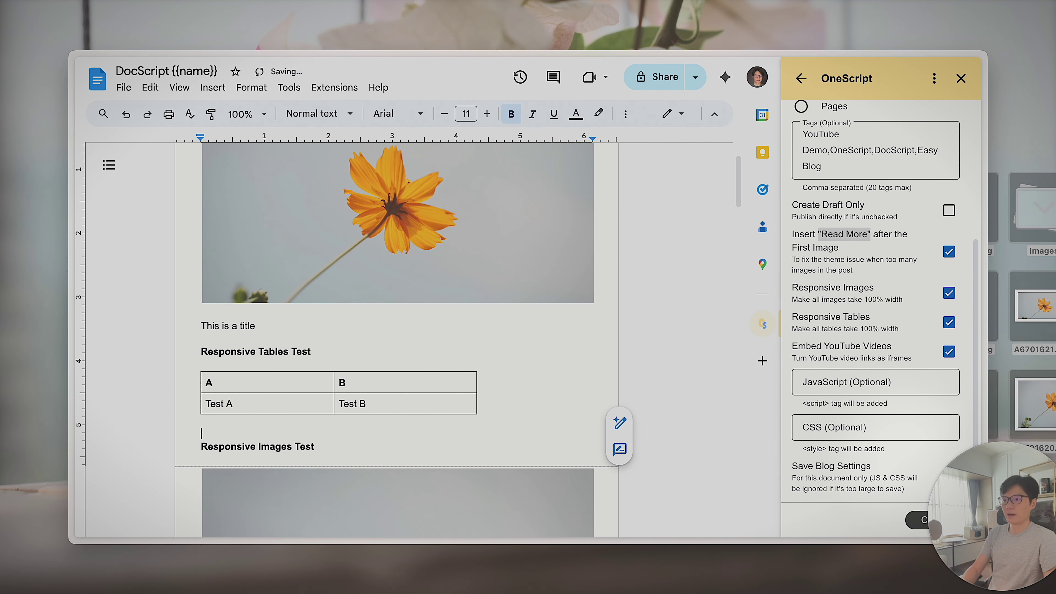
text(YouTube)
key(Return)
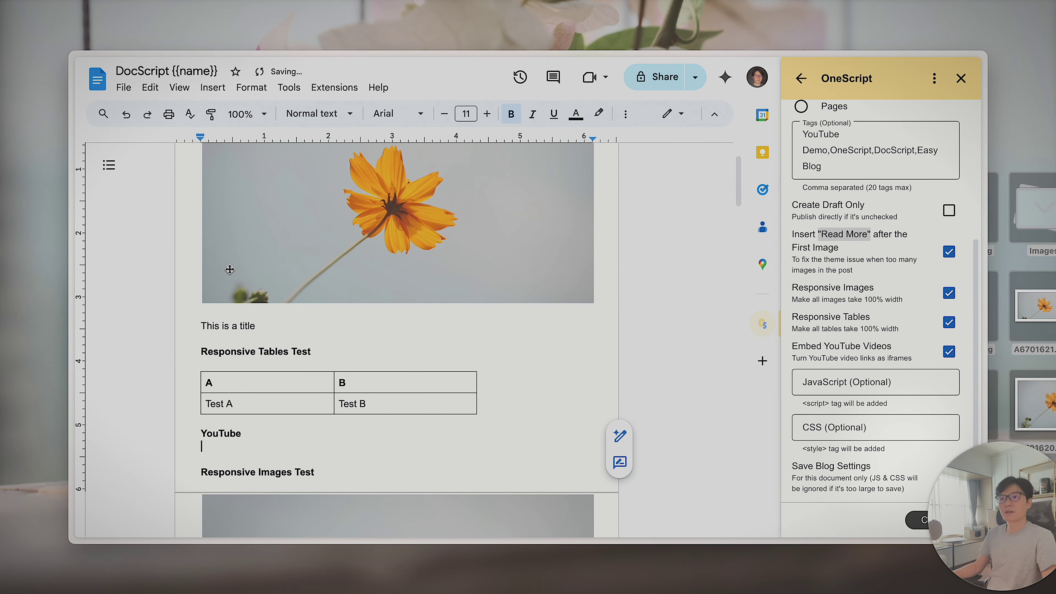
- Switch to YouTube Studio and copy the shareable link of the introduction video in the channel content
mouse_move(75, 175)
click(144, 162)
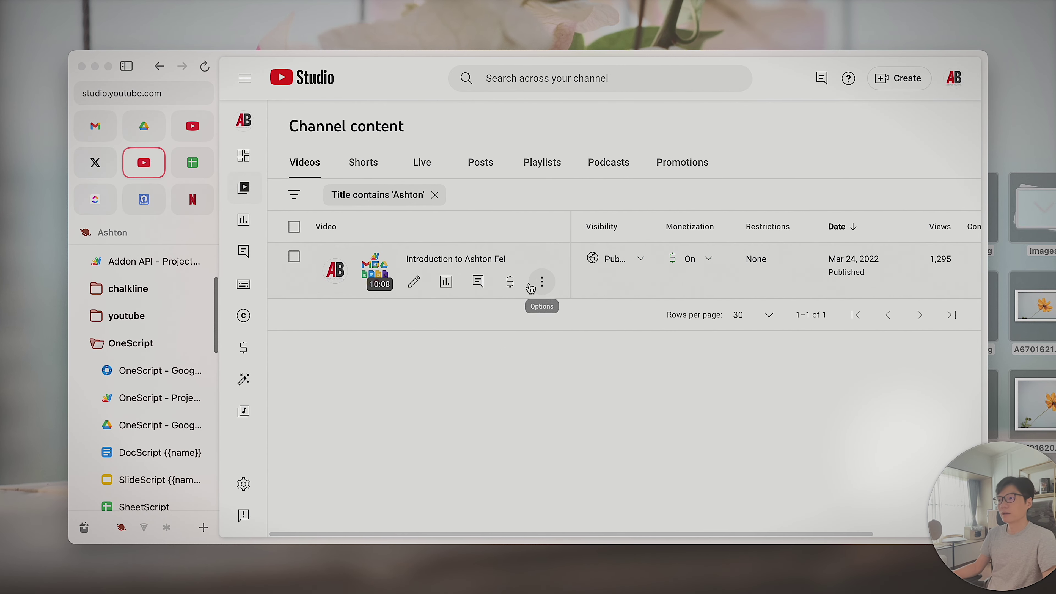
click(540, 285)
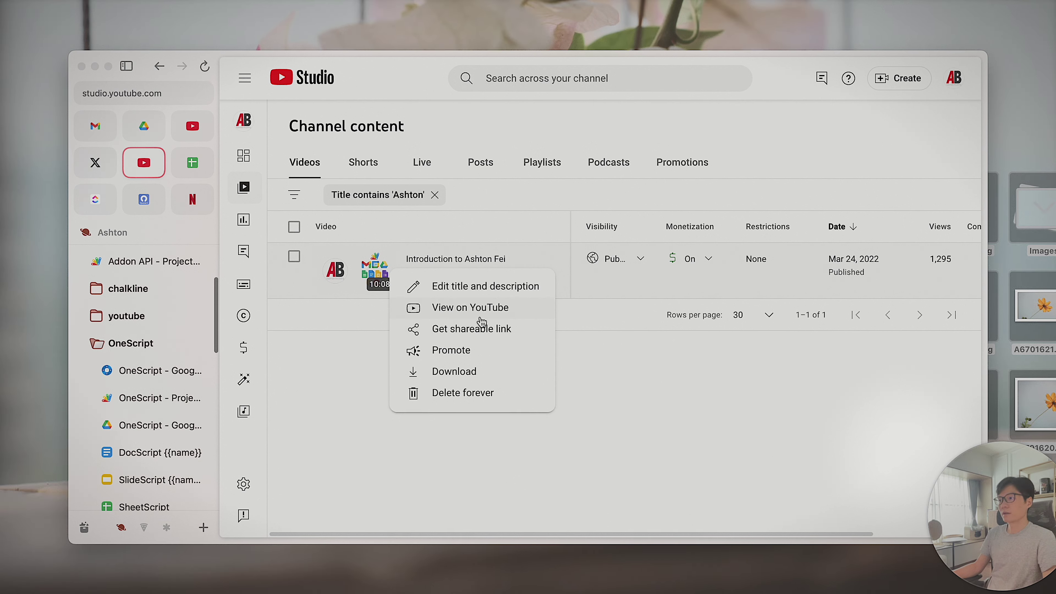
click(496, 336)
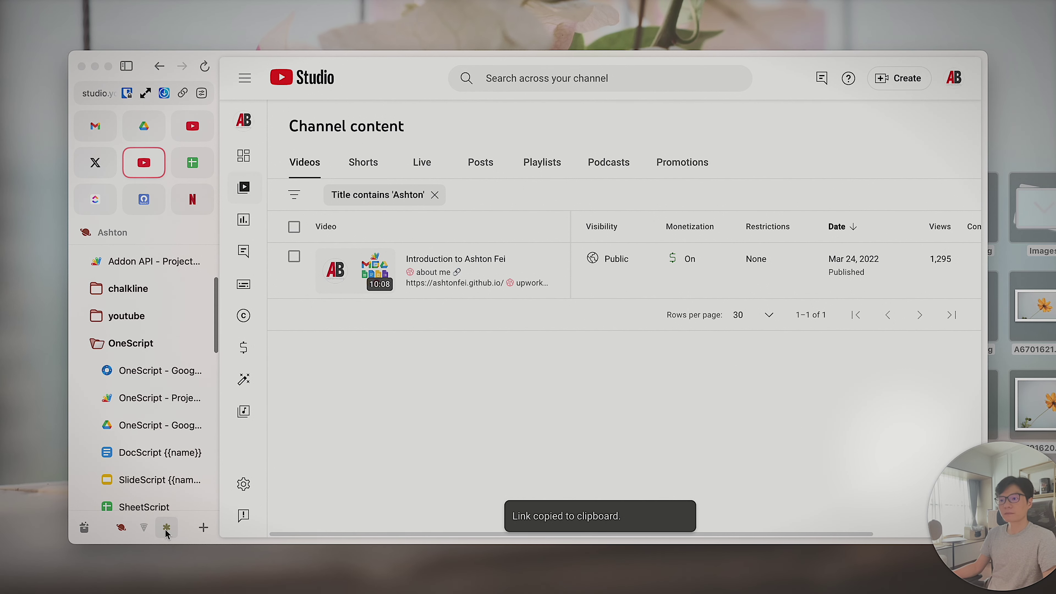
click(153, 451)
click(328, 452)
text(https://youtu.be/8Sy7gAhh4fI)
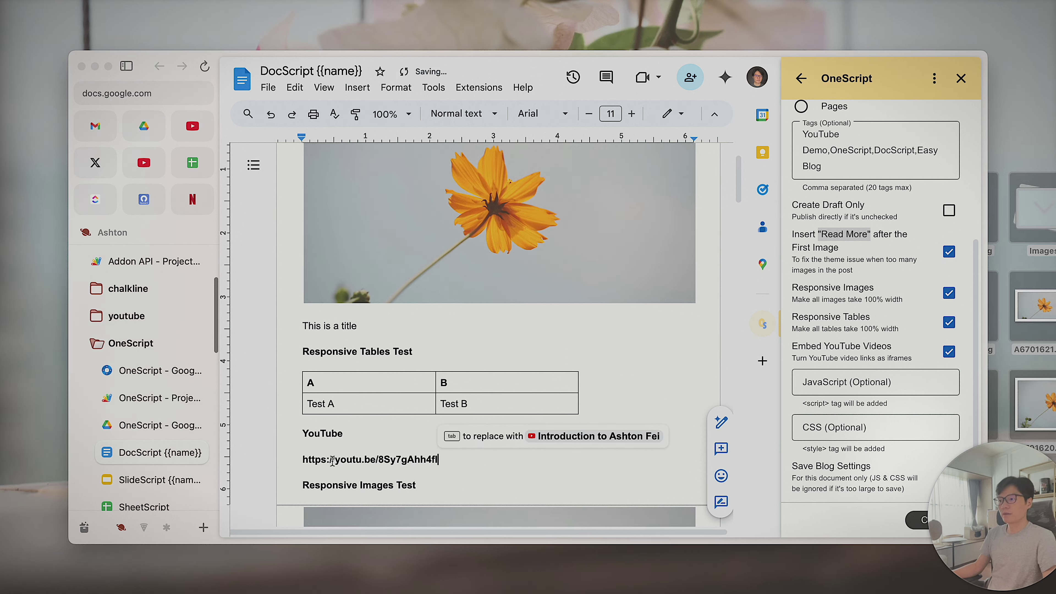
drag(303, 460, 443, 460)
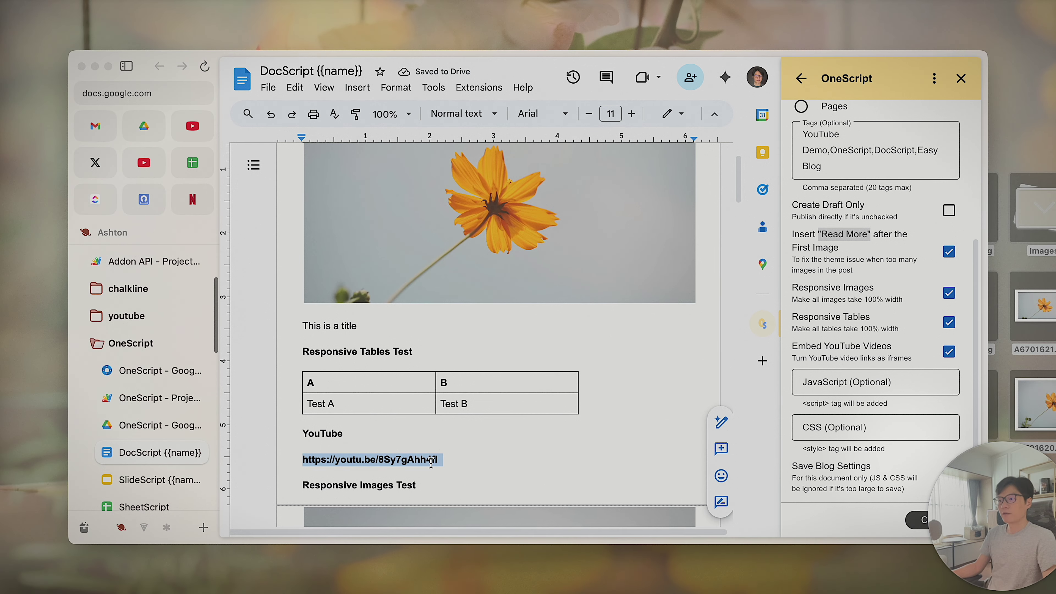
mouse_move(304, 459)
mouse_down()
mouse_move(459, 457)
mouse_move(290, 455)
mouse_up()
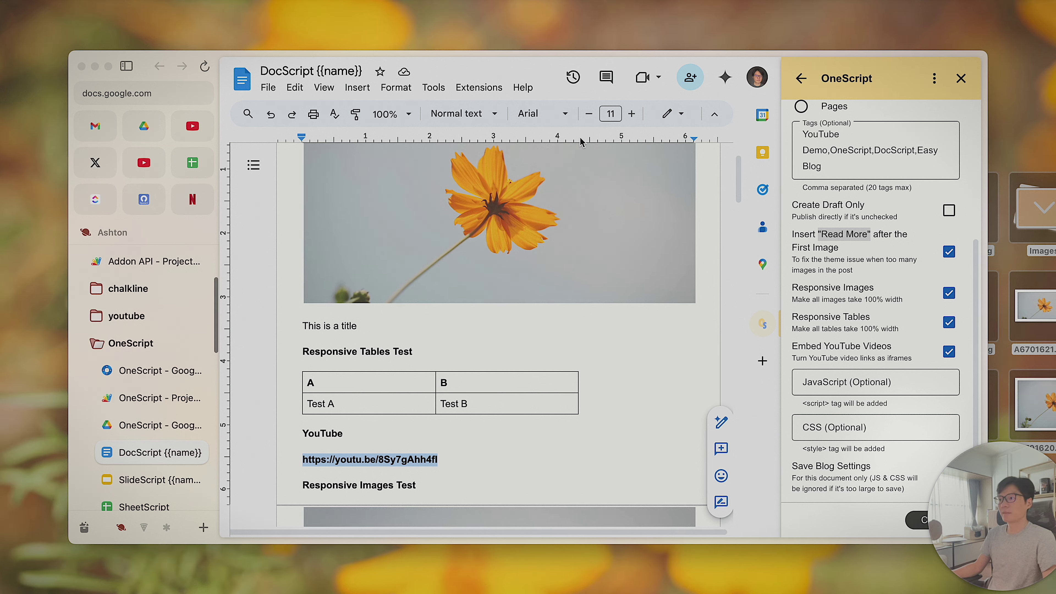
click(466, 460)
key(Return)
key(super+z)
drag(495, 461, 284, 461)
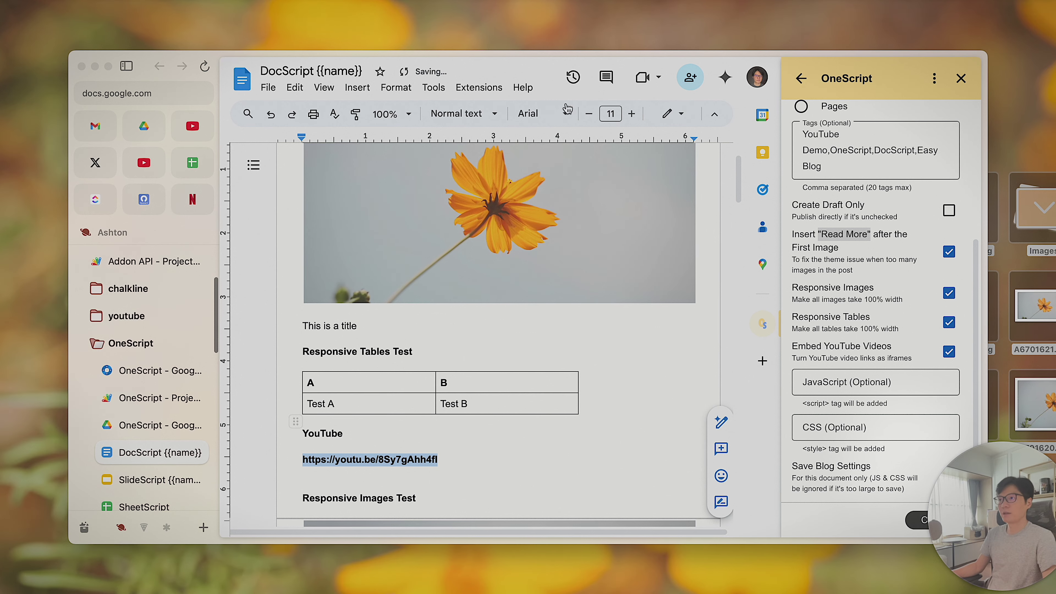
key(super+s)
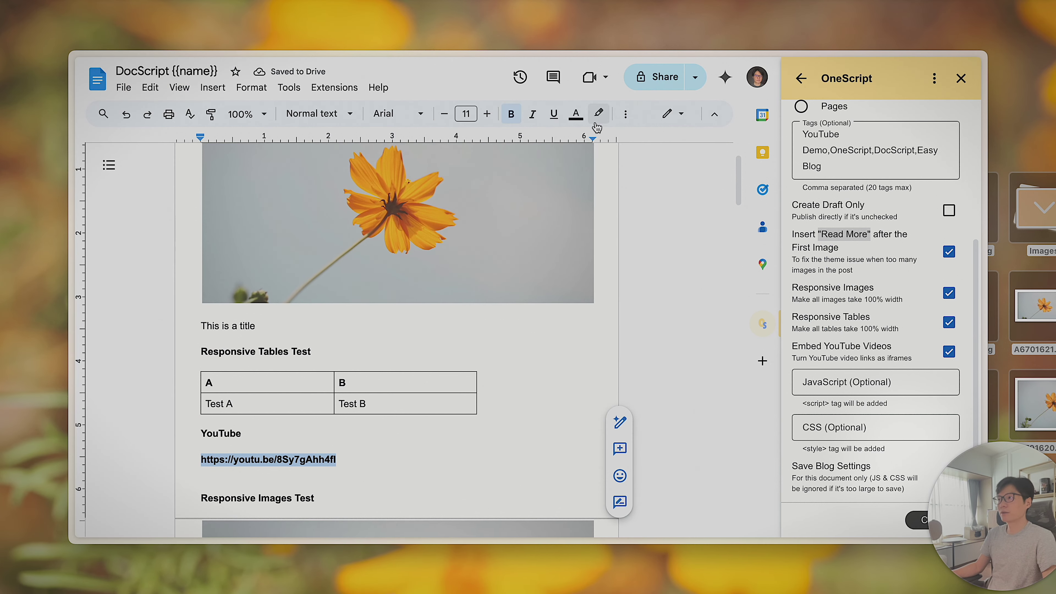
click(625, 113)
click(341, 142)
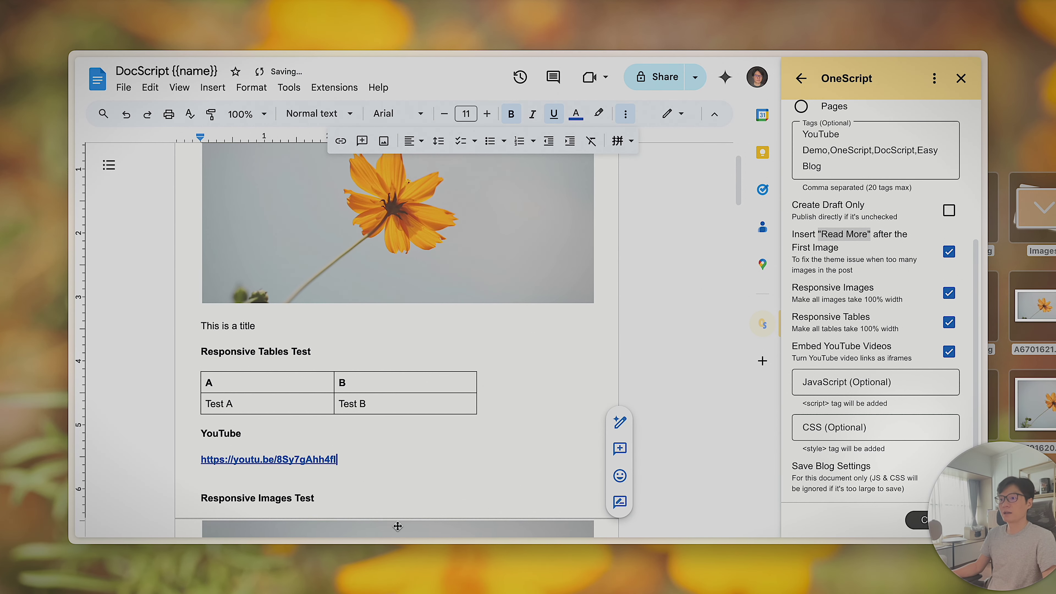
- Remove the extra empty line between the YouTube link and the "Responsive Images Test" heading
click(262, 480)
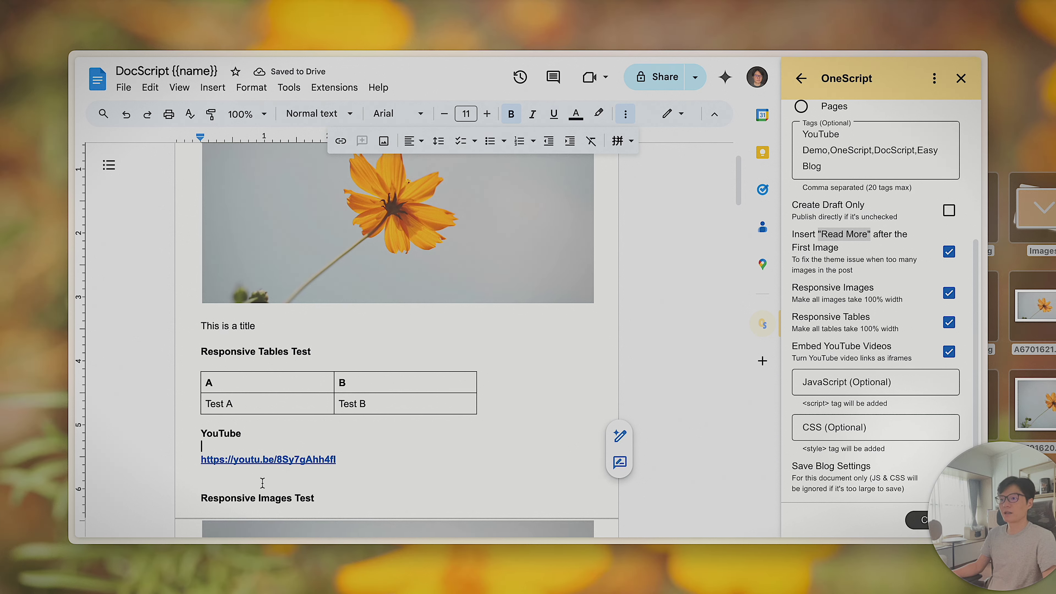
key(BackSpace)
key(Up)
key(Return)
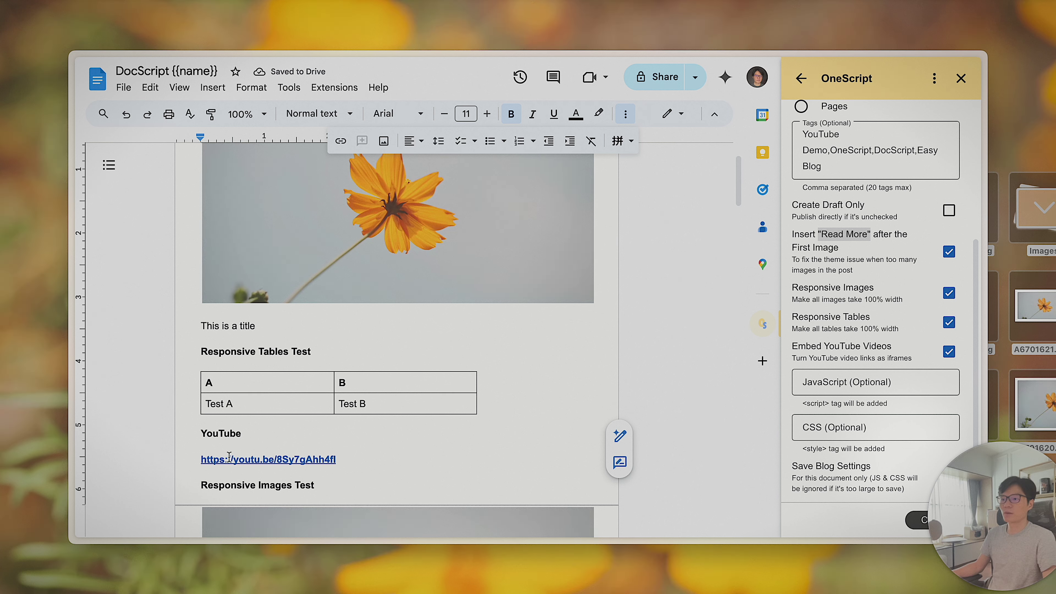
scroll(294, 407, down, 2)
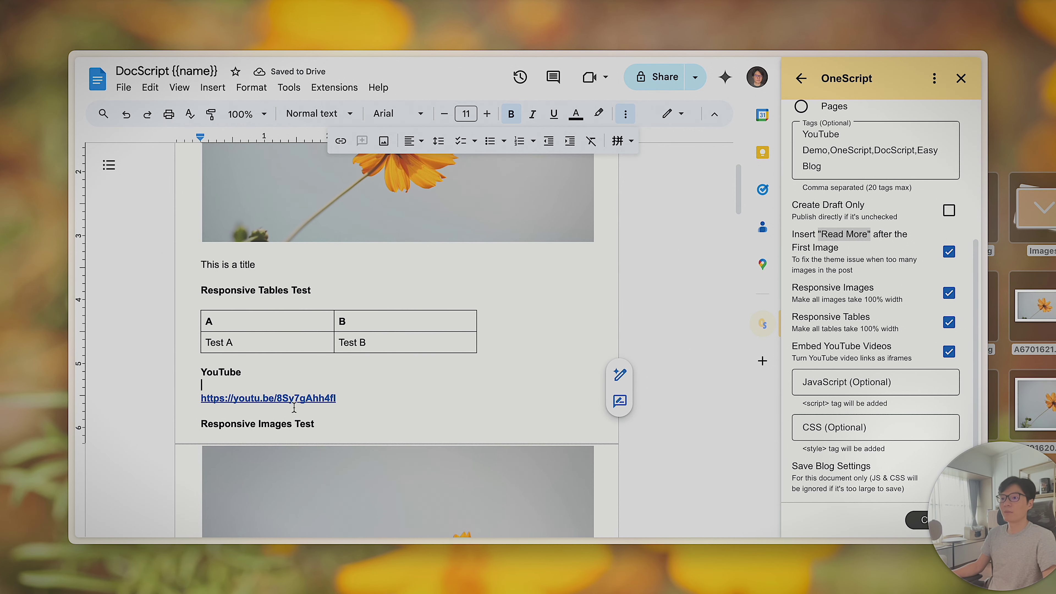
click(418, 398)
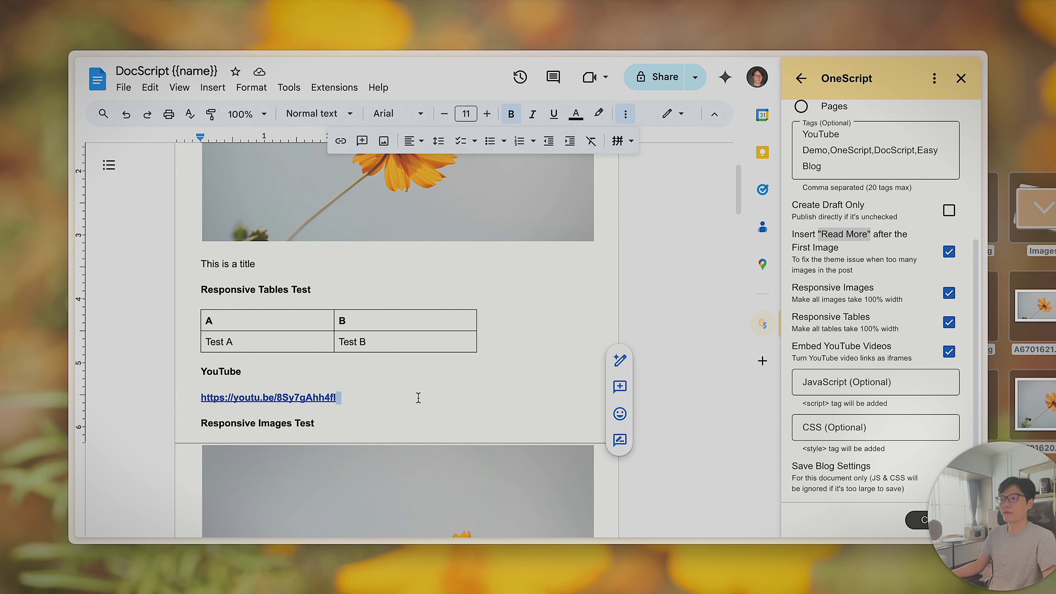
scroll(418, 397, down, 2)
scroll(418, 397, down, 2)
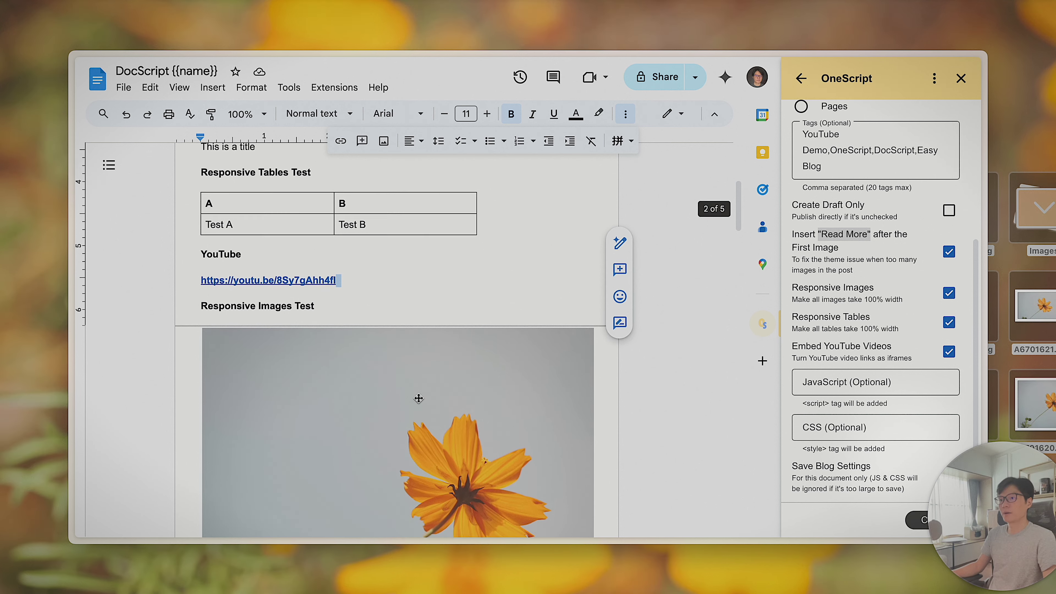
scroll(419, 398, up, 1)
- Switch to YouTube Studio and copy the shareable link of the OneScript playlist in the channel content
key(super+s)
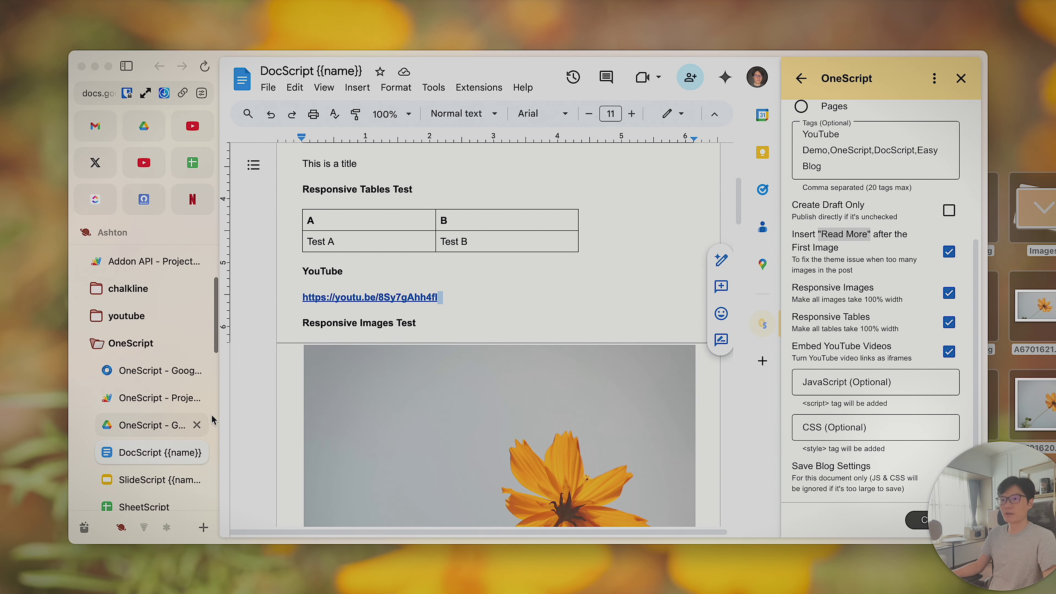
scroll(203, 441, down, 3)
scroll(203, 441, up, 6)
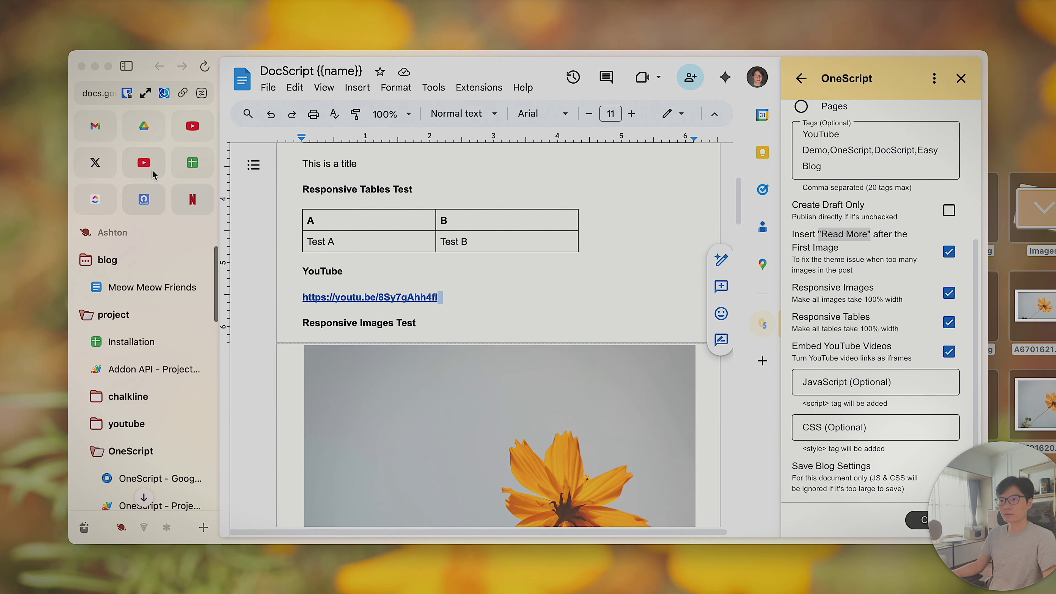
click(145, 164)
click(545, 163)
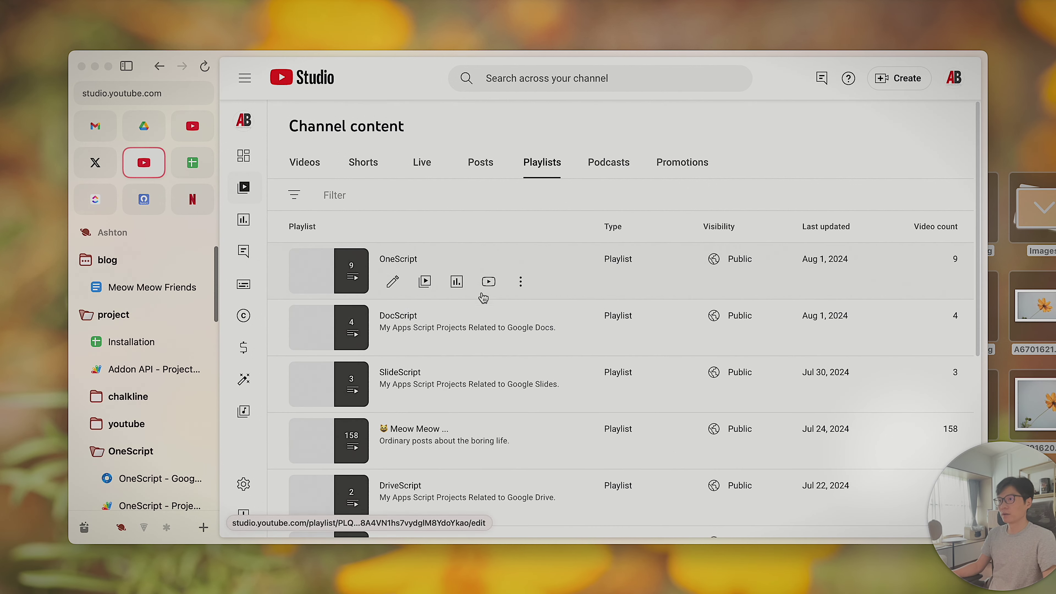
click(520, 281)
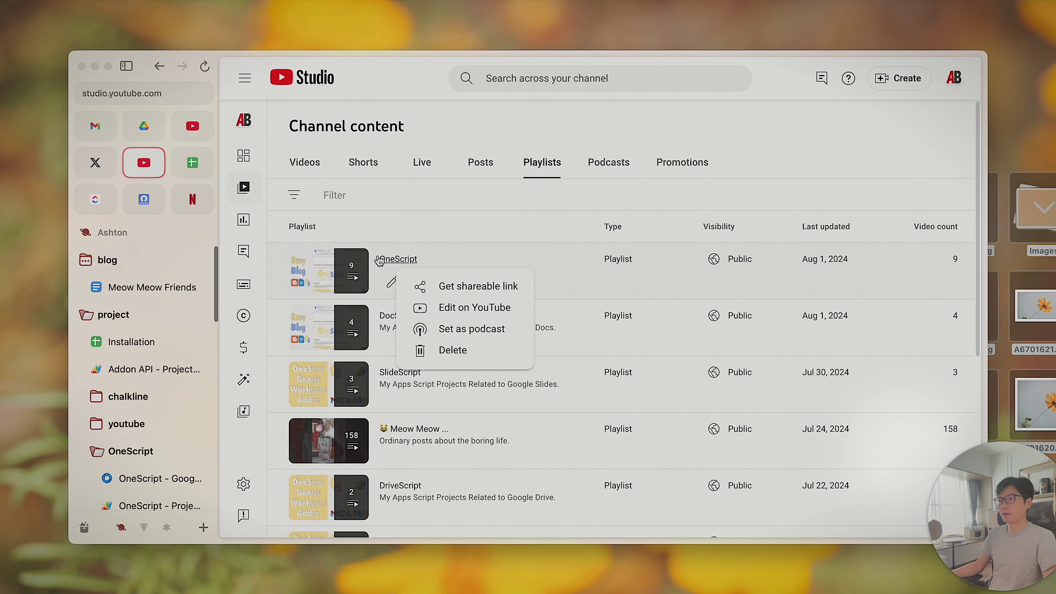
click(487, 291)
- Return to the DocScript {{name}} document and add an "OneScript Playlist" heading directly below the YouTube video link
scroll(189, 433, down, 2)
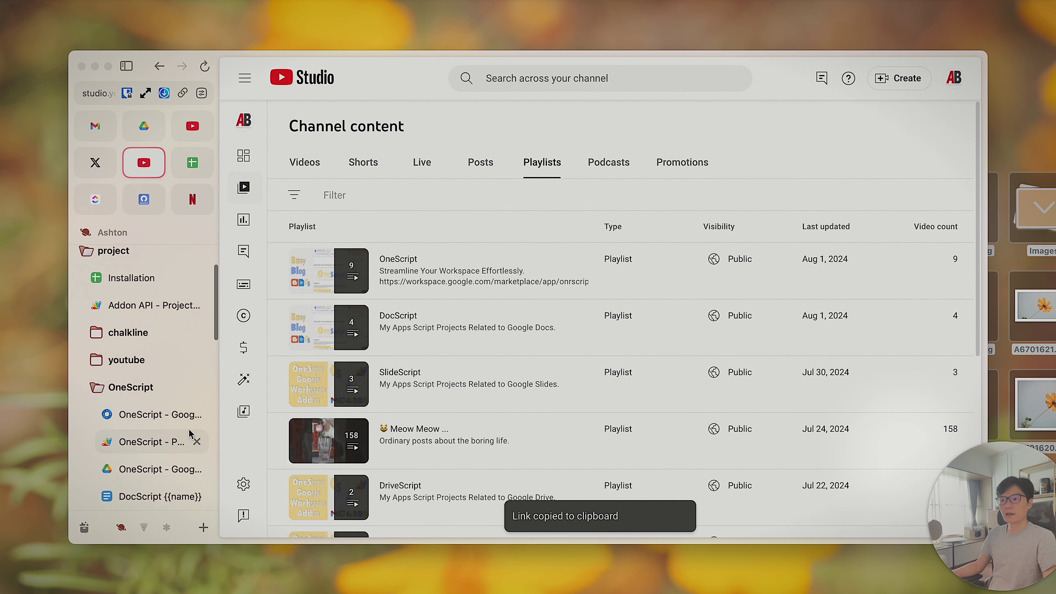
scroll(189, 434, down, 3)
scroll(191, 433, up, 3)
scroll(193, 433, down, 3)
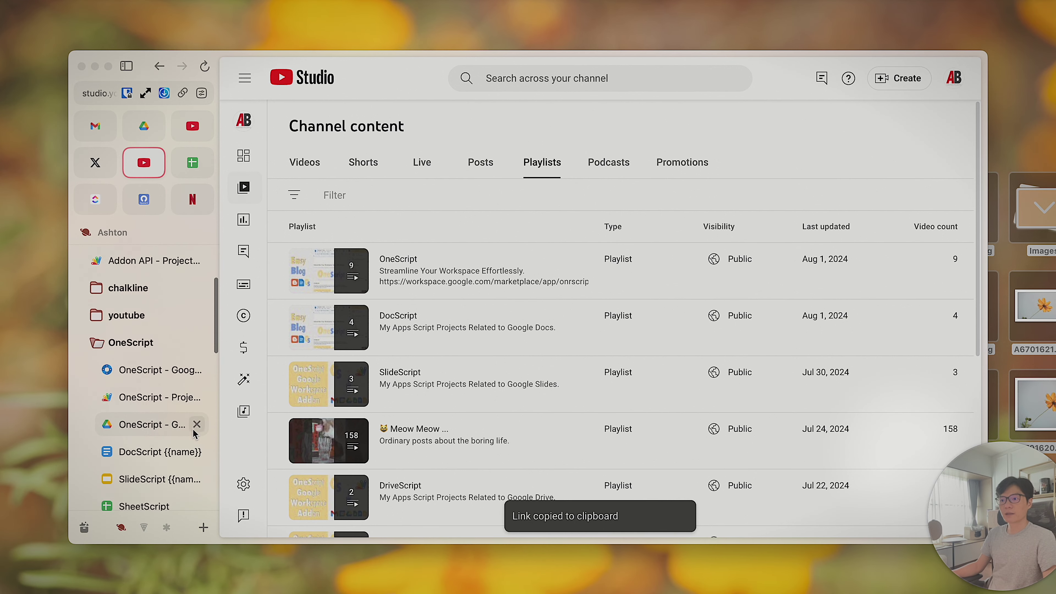
click(190, 434)
key(super+s)
scroll(419, 354, down, 3)
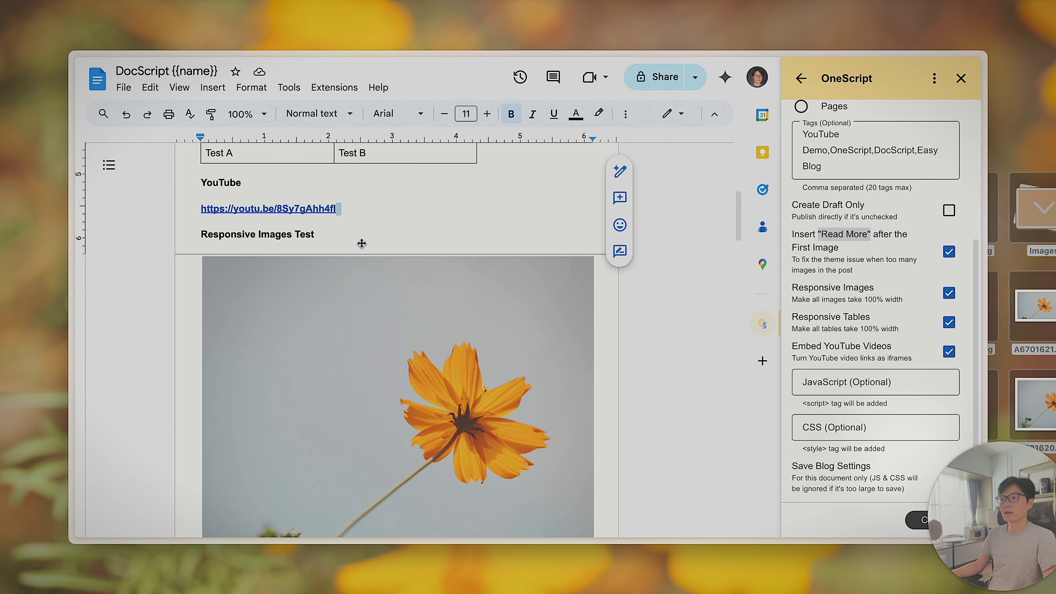
click(415, 213)
key(Return)
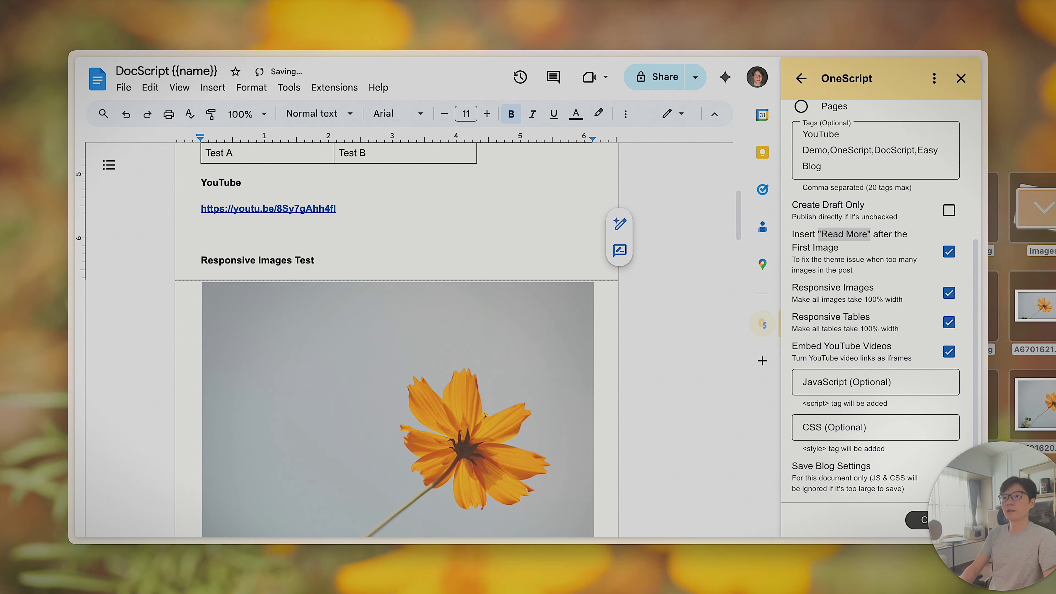
text(OneScript)
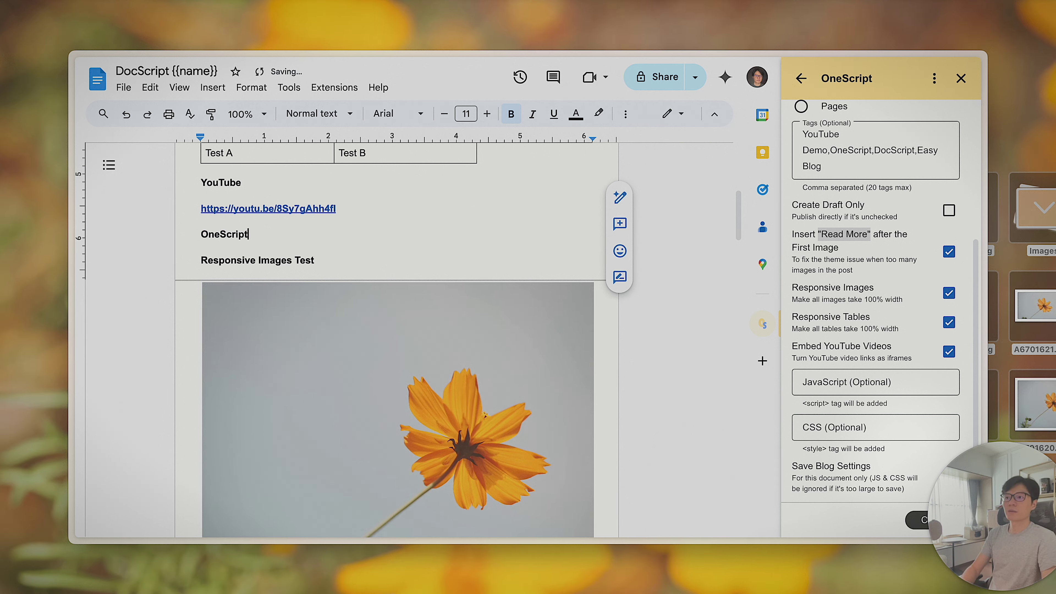
text( Playlist)
key(Return)
- Insert the copied playlist link as a hyperlink below the "OneScript Playlist" heading, with no extra empty line after it
key(super+v)
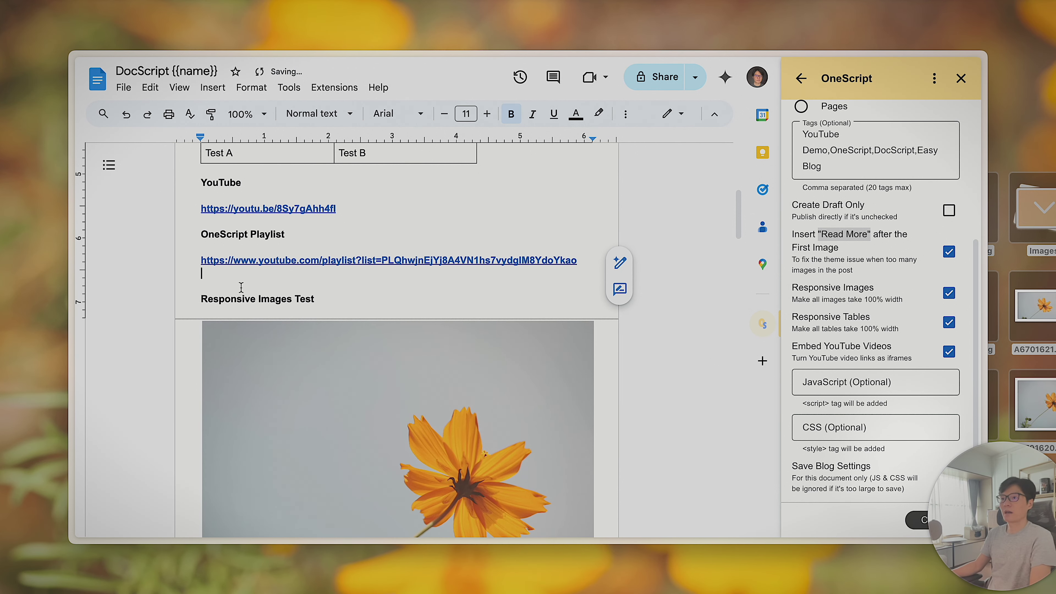
key(Return)
click(410, 261)
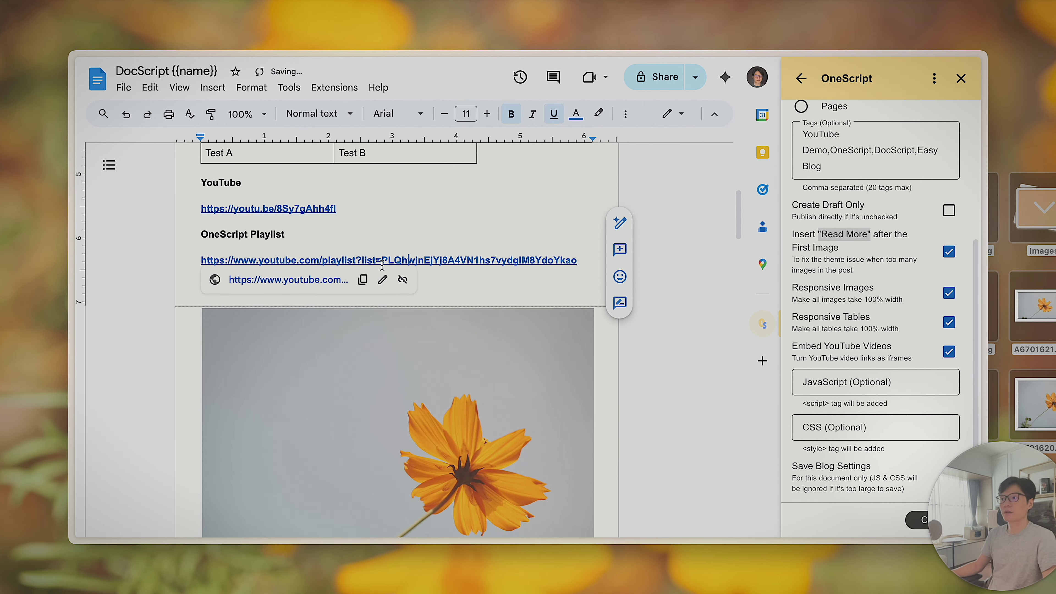
click(488, 275)
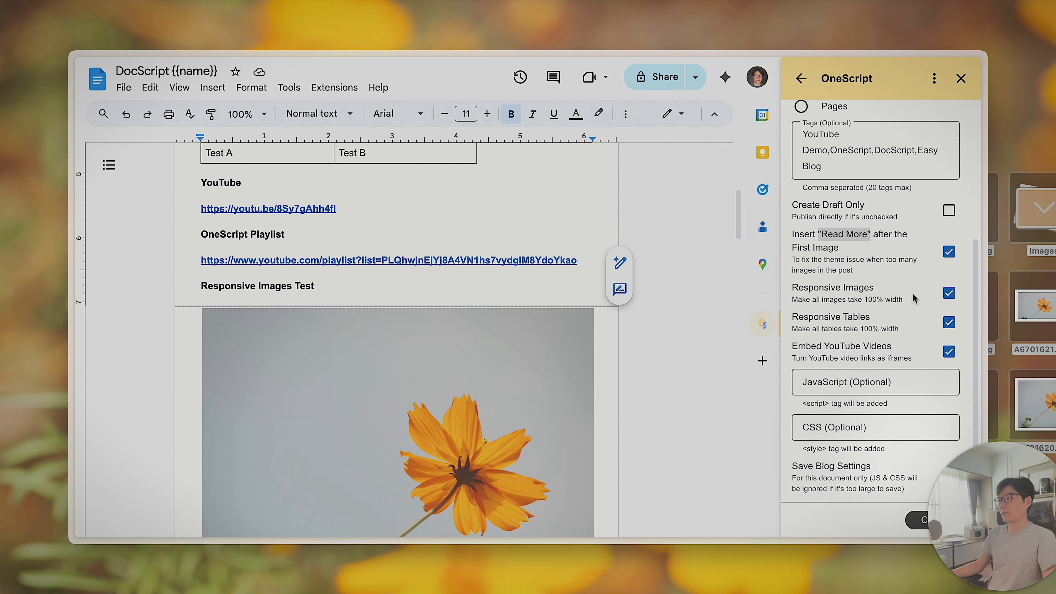
- Switch to Neovim in the terminal and copy the updatePostViews script from test.html
drag(824, 346, 894, 353)
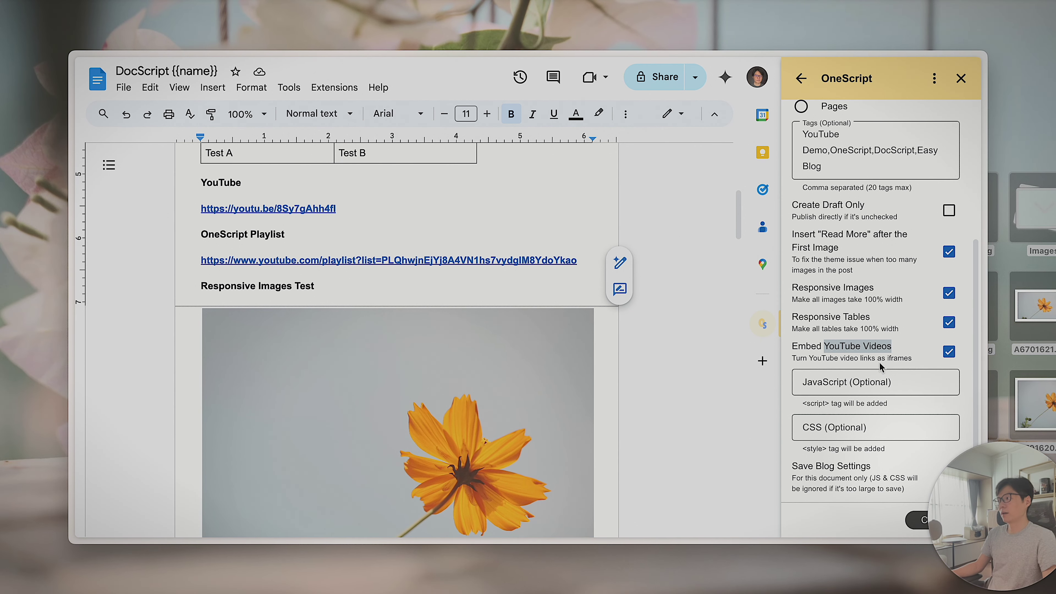
click(857, 382)
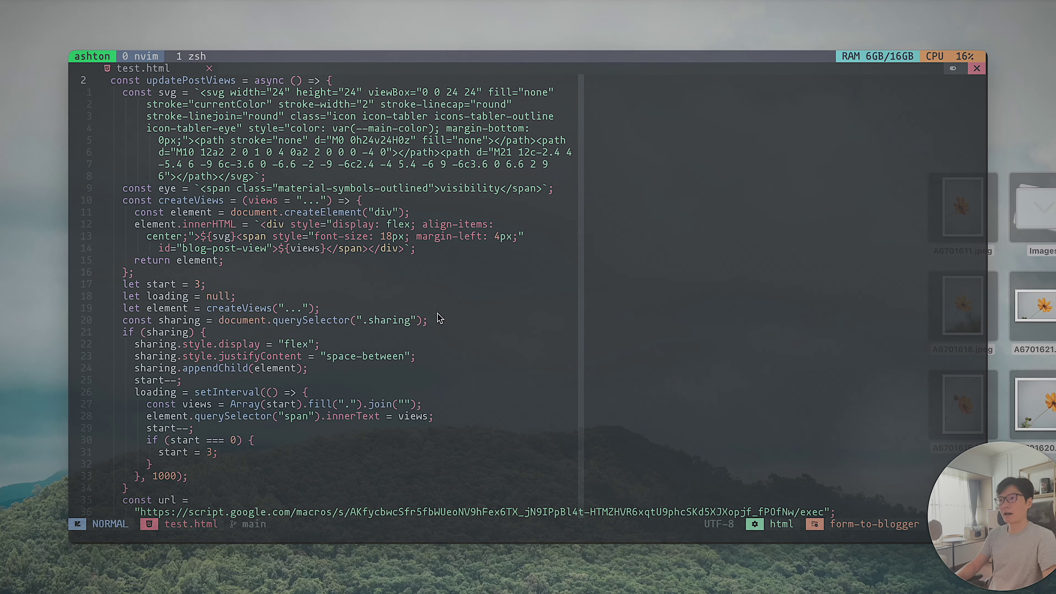
key(shift+v)
key($)
key(%)
key(j)
key(y)
- Return to the Google Docs document, paste the copied script into Easy Blog's JavaScript field and remove its trailing blank line
key(super+Tab)
click(850, 383)
key(super+v)
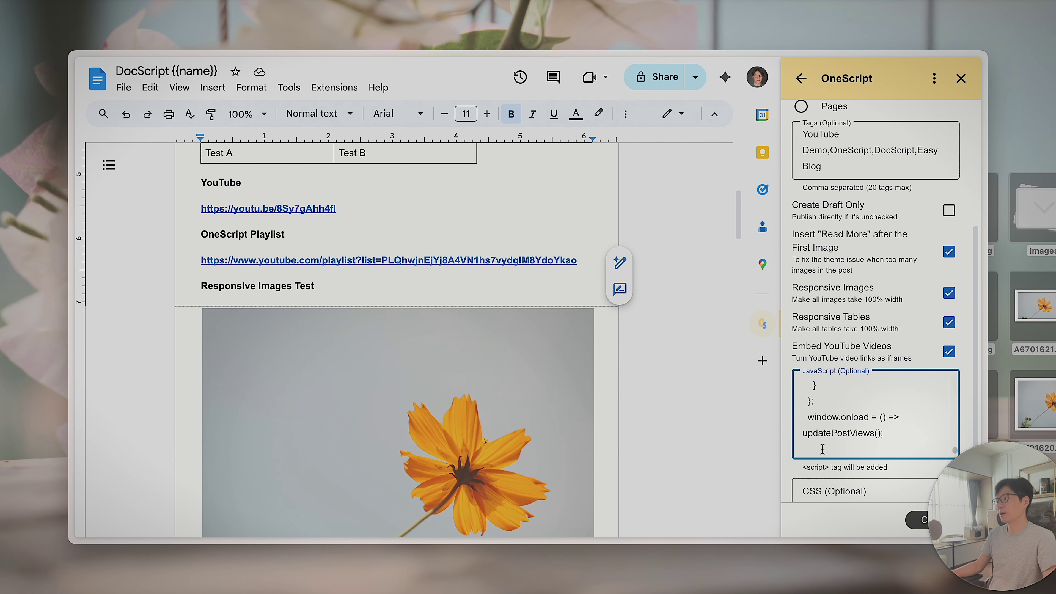
key(BackSpace)
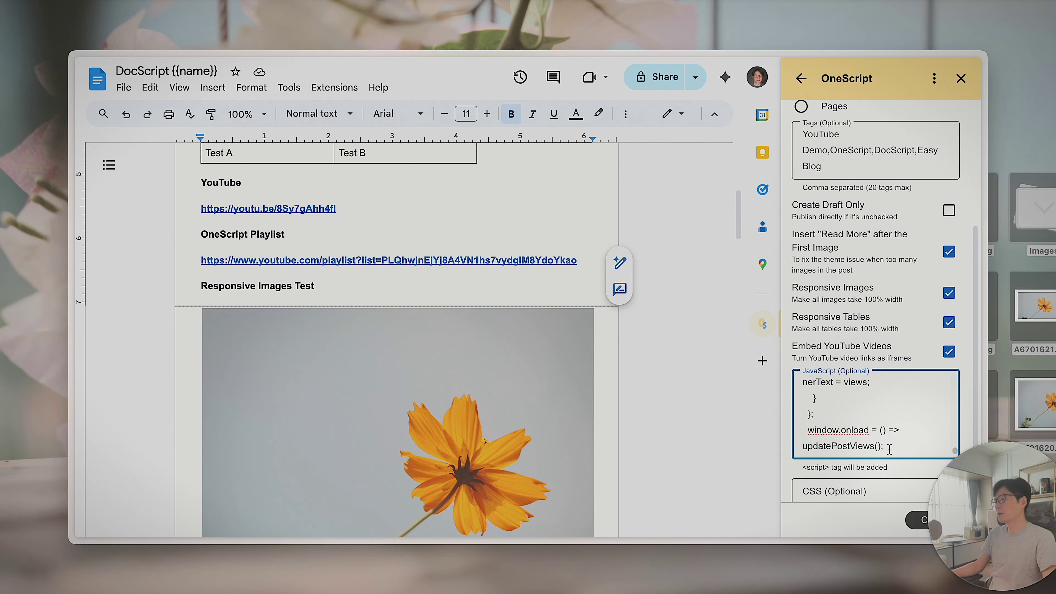
double_click(851, 447)
click(893, 449)
- Review the pasted script, the CSS field, the tag notes and the other Easy Blog settings against the document content
scroll(893, 449, down, 2)
click(853, 429)
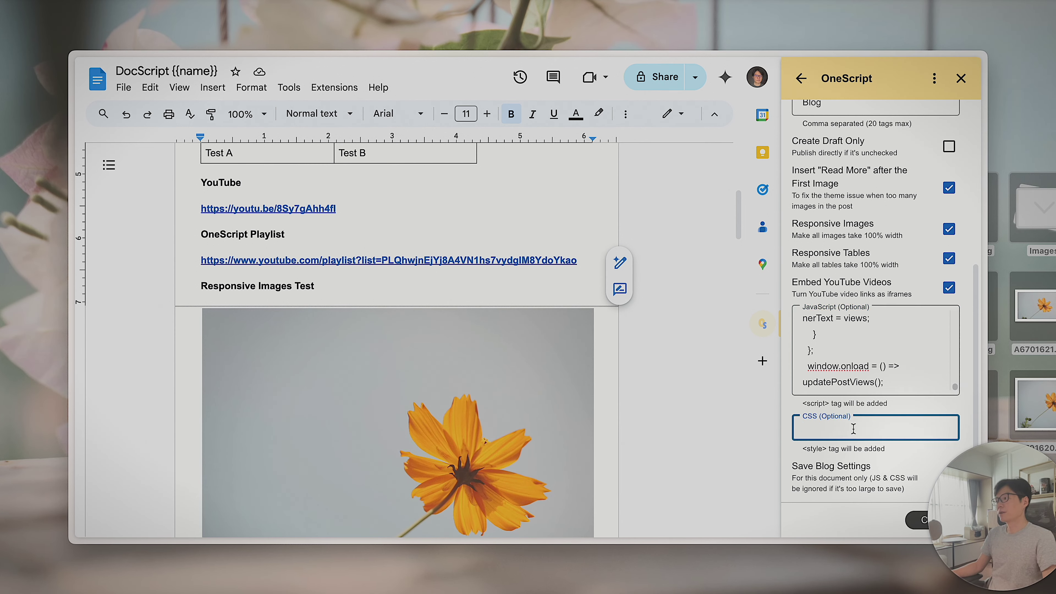
key(shift+Tab)
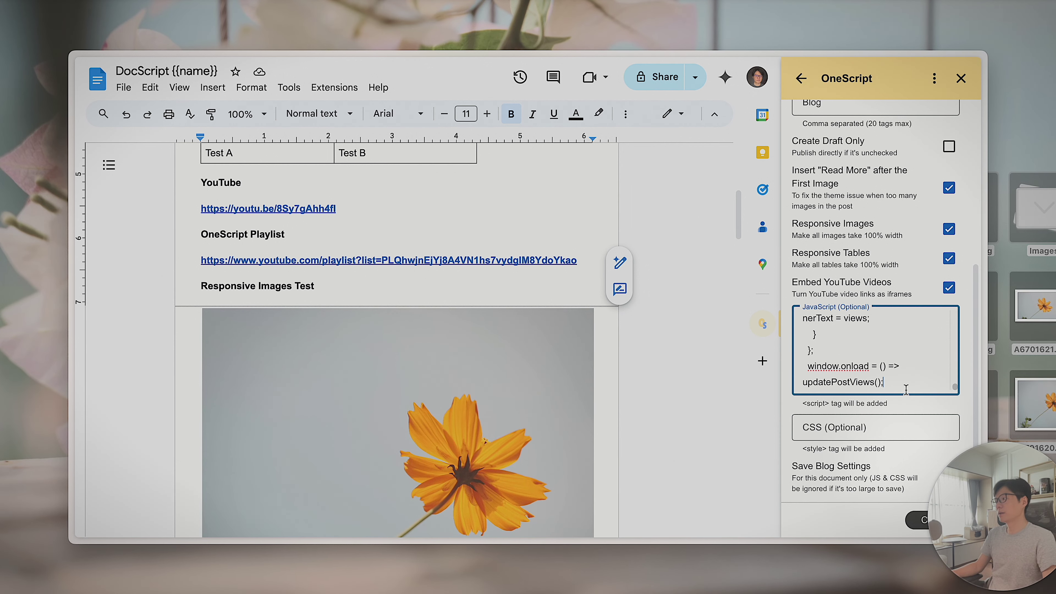
click(849, 432)
scroll(412, 385, up, 8)
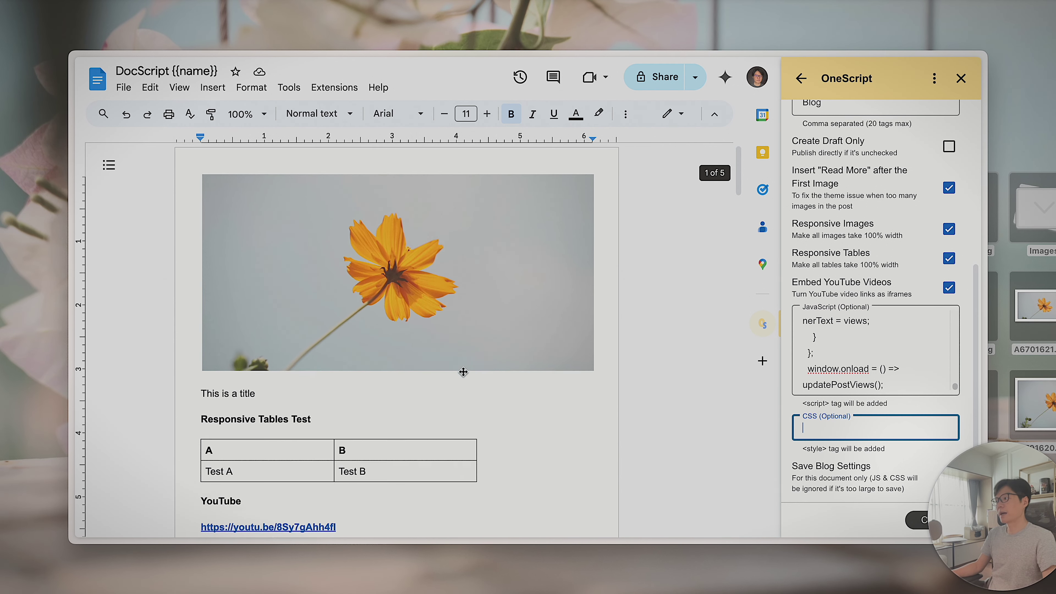
scroll(462, 370, down, 5)
scroll(891, 355, up, 10)
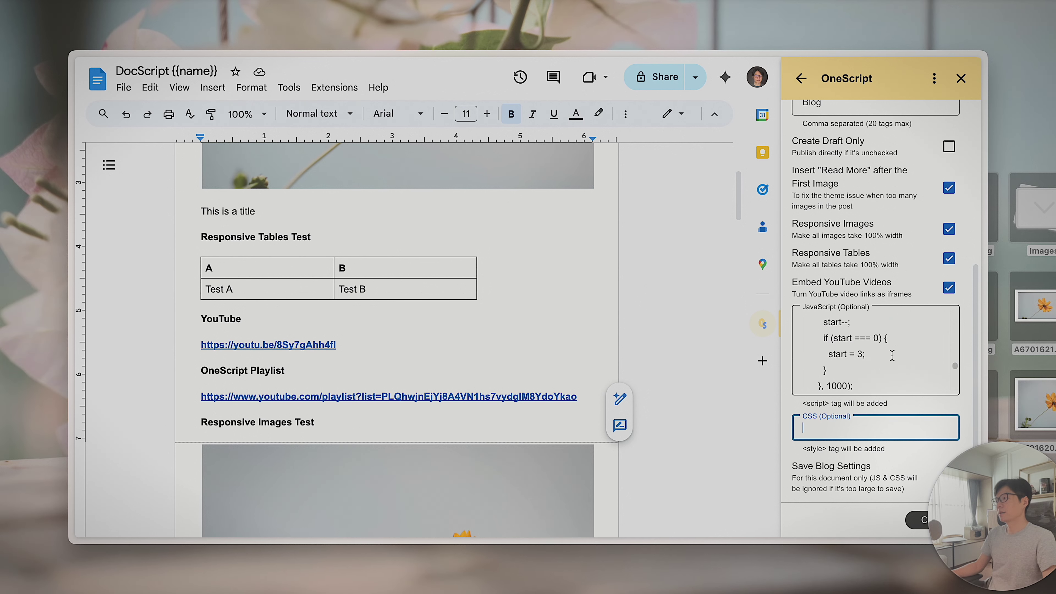
click(844, 382)
scroll(818, 403, up, 3)
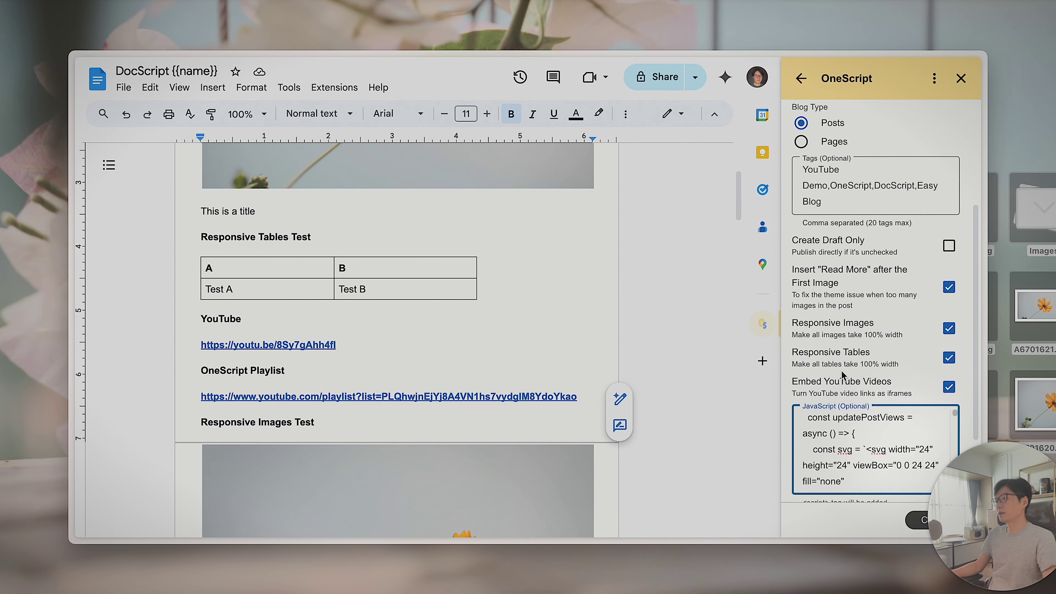
scroll(828, 436, down, 8)
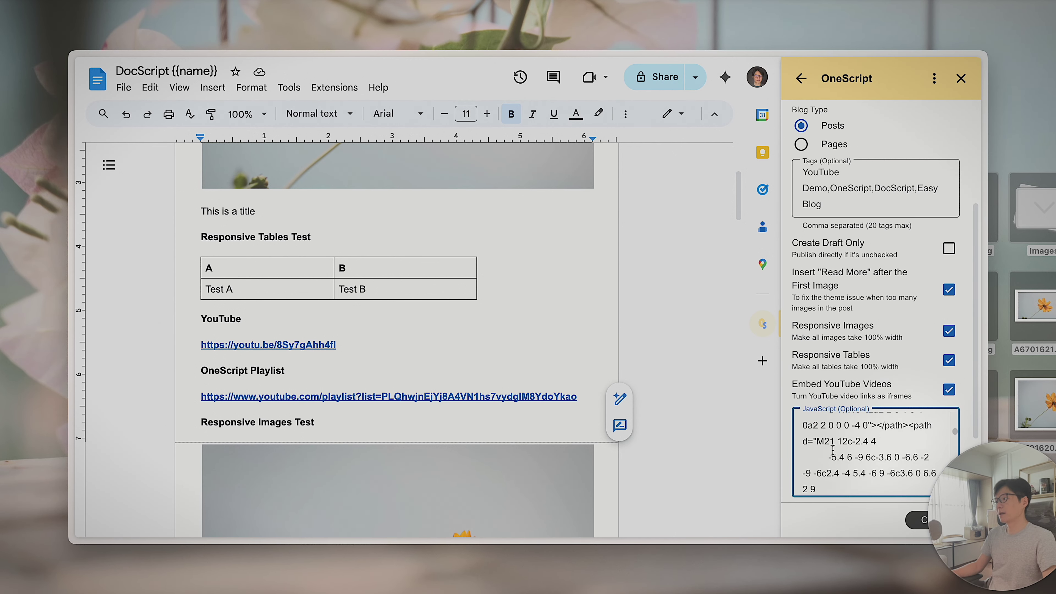
scroll(833, 449, up, 10)
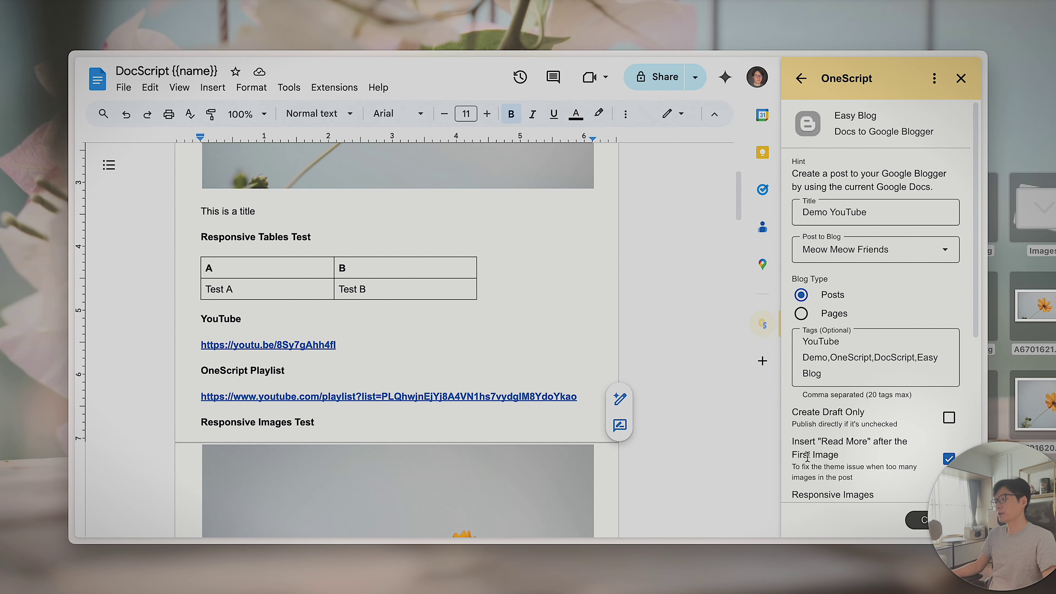
scroll(827, 389, down, 6)
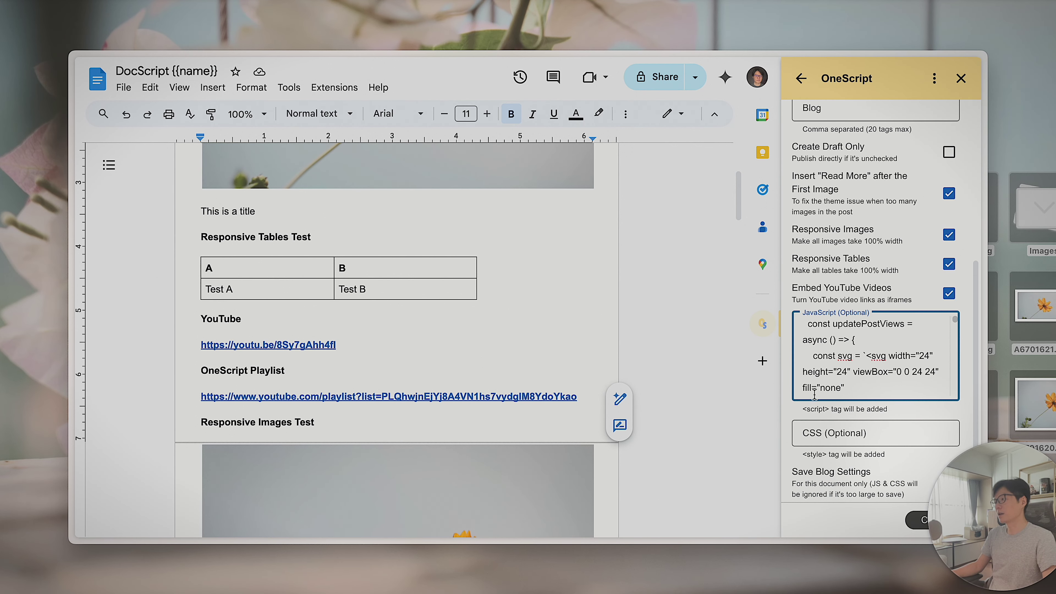
click(805, 407)
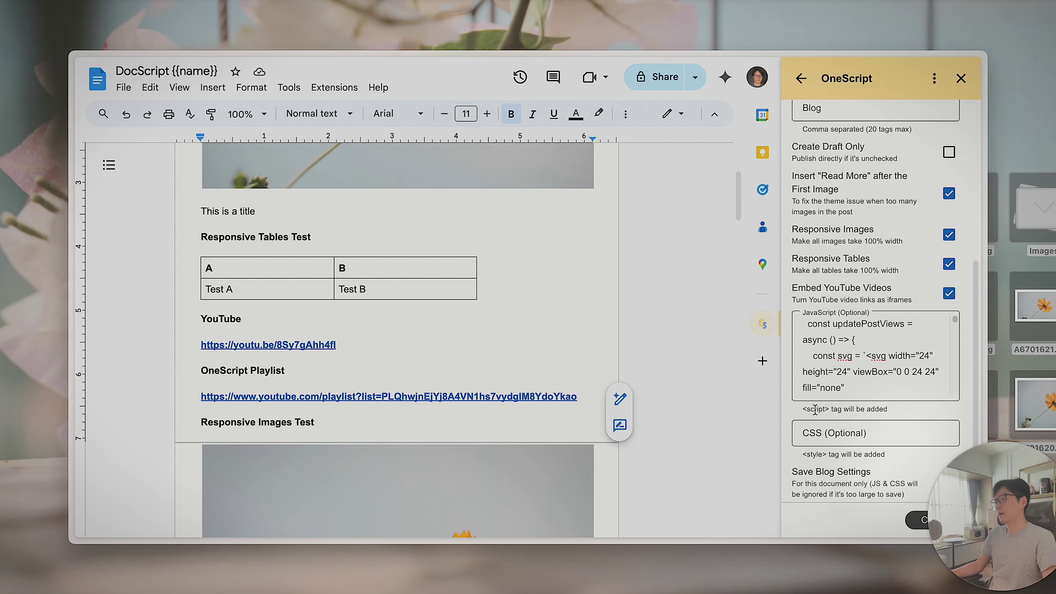
drag(805, 409, 895, 418)
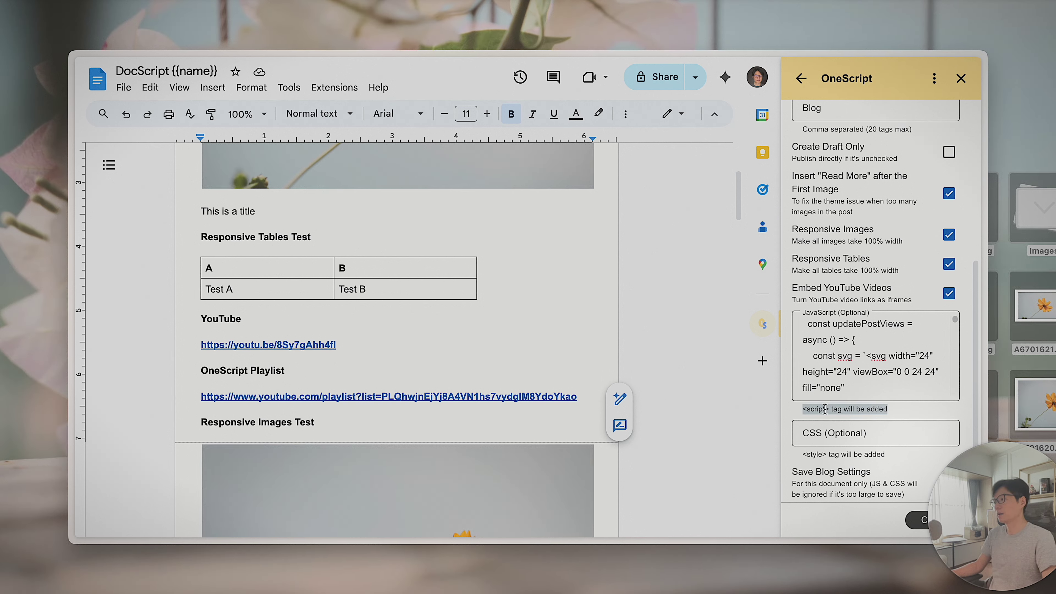
- Enter the rule "p { text-transform: uppercase; }" in Easy Blog's optional CSS field, split over three lines
drag(806, 456, 868, 456)
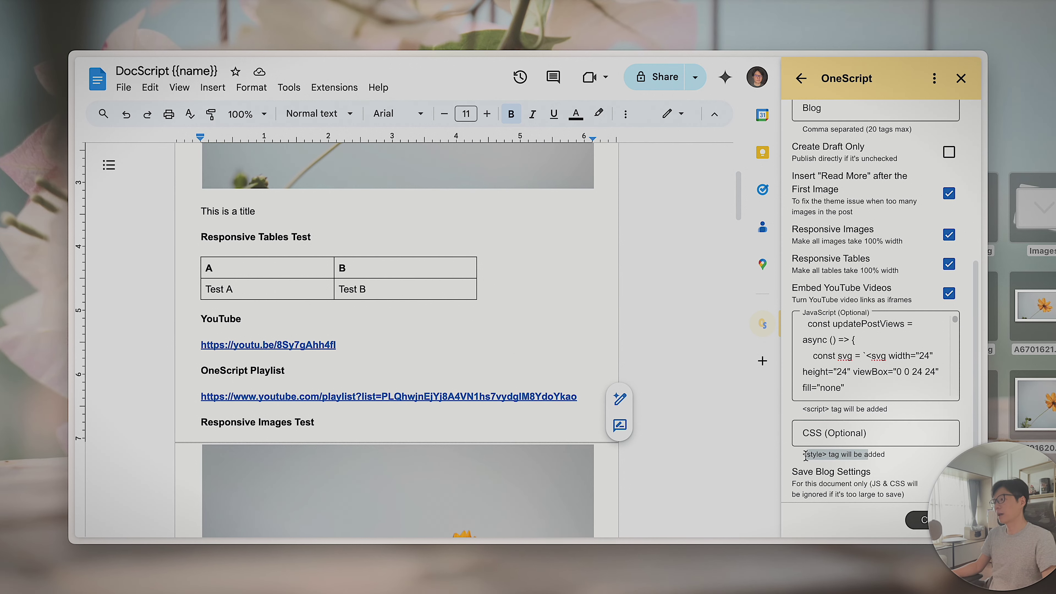
click(832, 442)
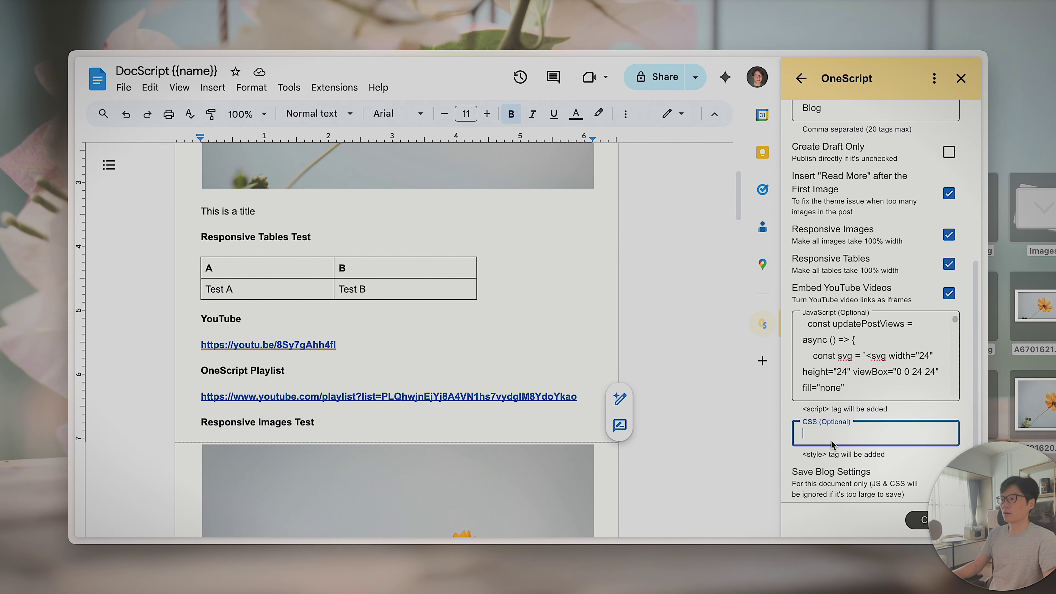
scroll(315, 320, up, 1)
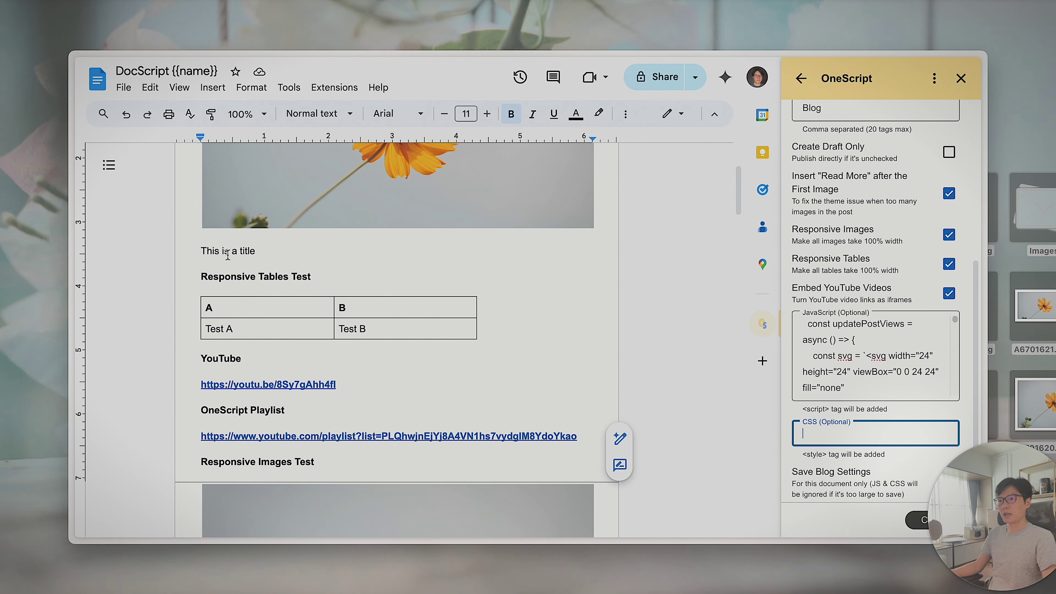
text(p)
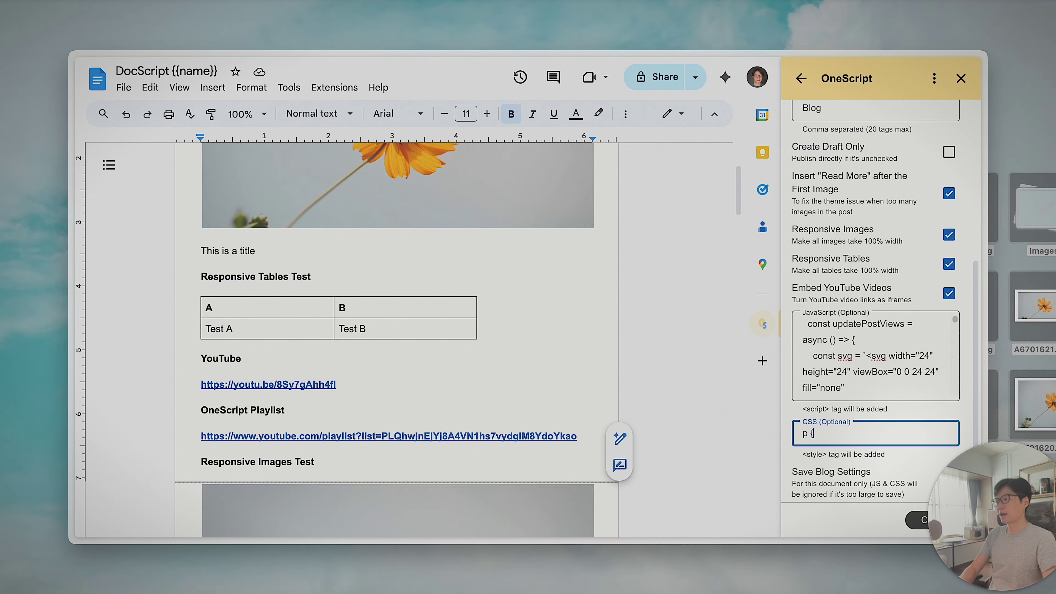
text( {)
key(Return)
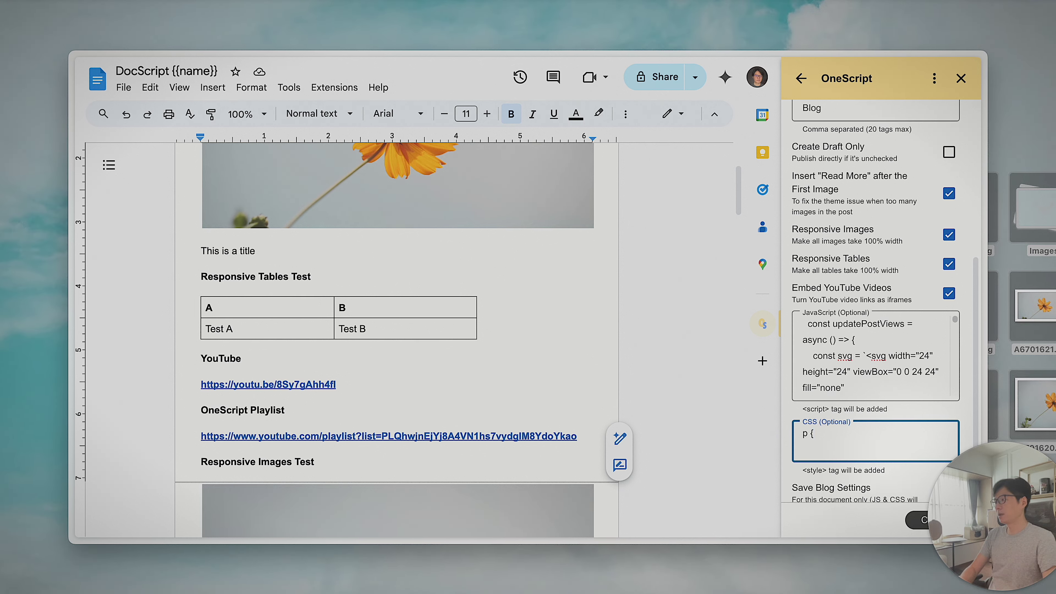
text(text-transform: uppercase;)
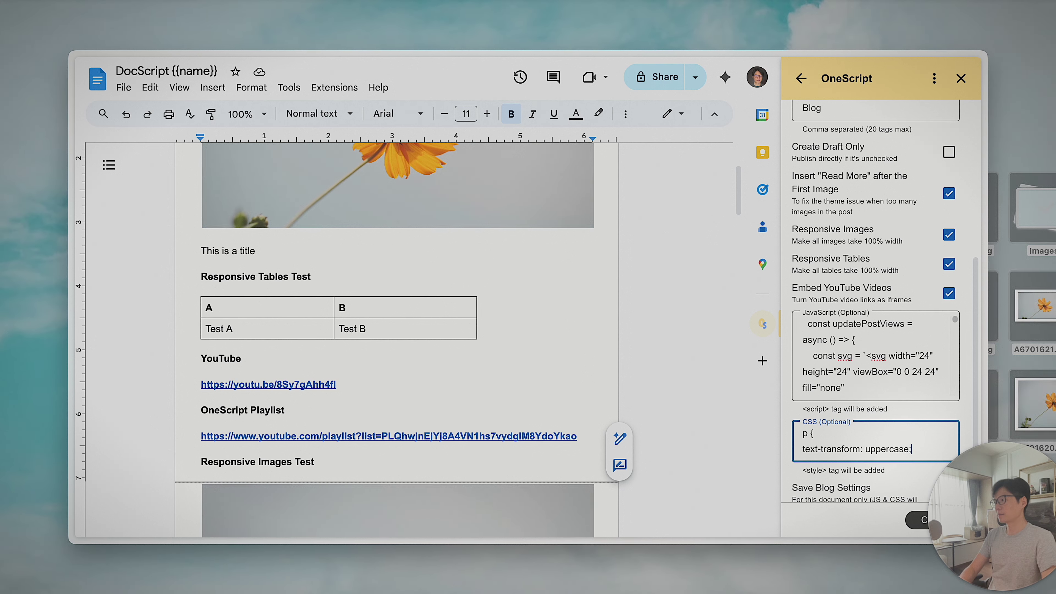
key(Return)
text(})
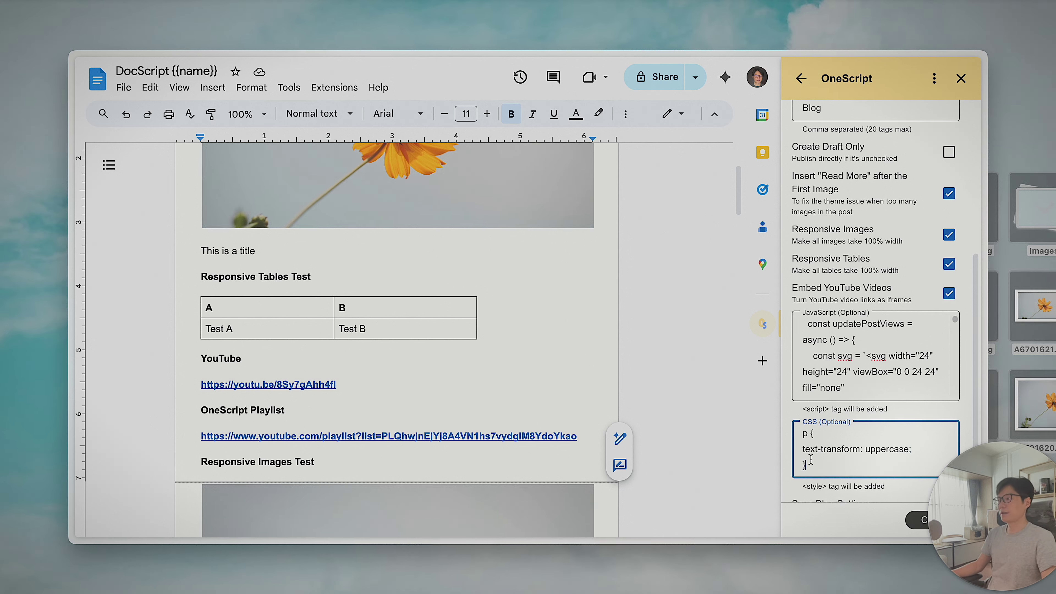
- Review the uppercase declaration in the CSS field and look through the document's images, table and links
key(super+a)
key(Right)
drag(802, 450, 916, 451)
drag(796, 448, 933, 449)
click(934, 450)
scroll(835, 458, down, 2)
drag(823, 426, 931, 414)
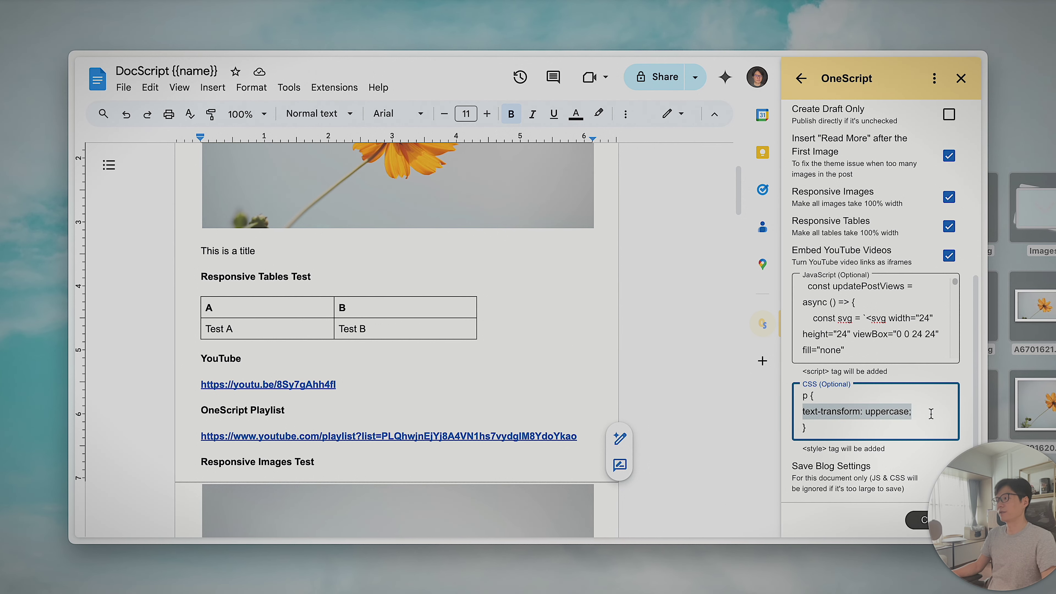
click(823, 429)
scroll(528, 445, down, 7)
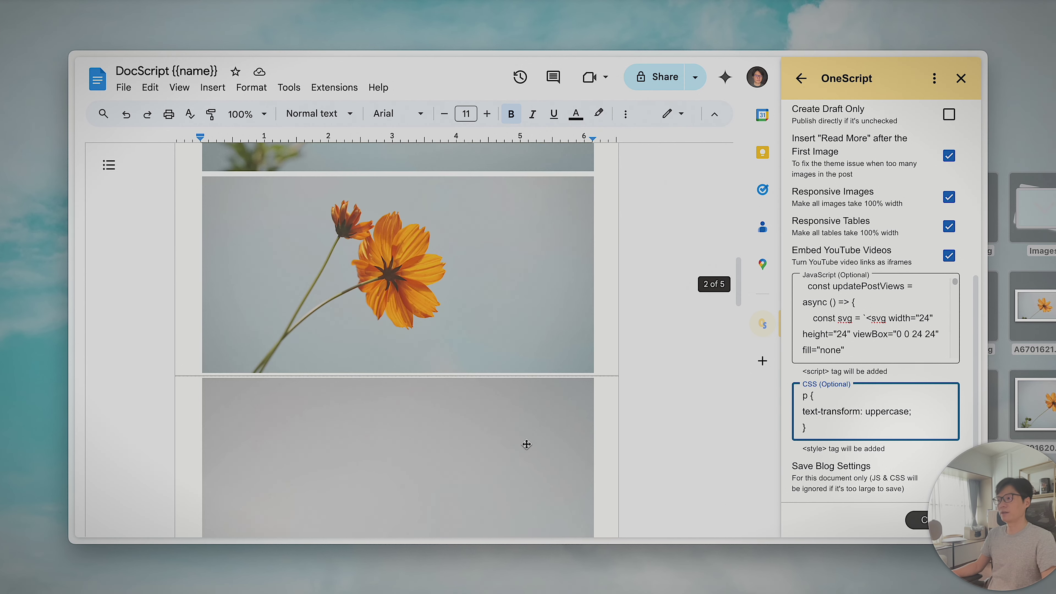
scroll(527, 444, down, 10)
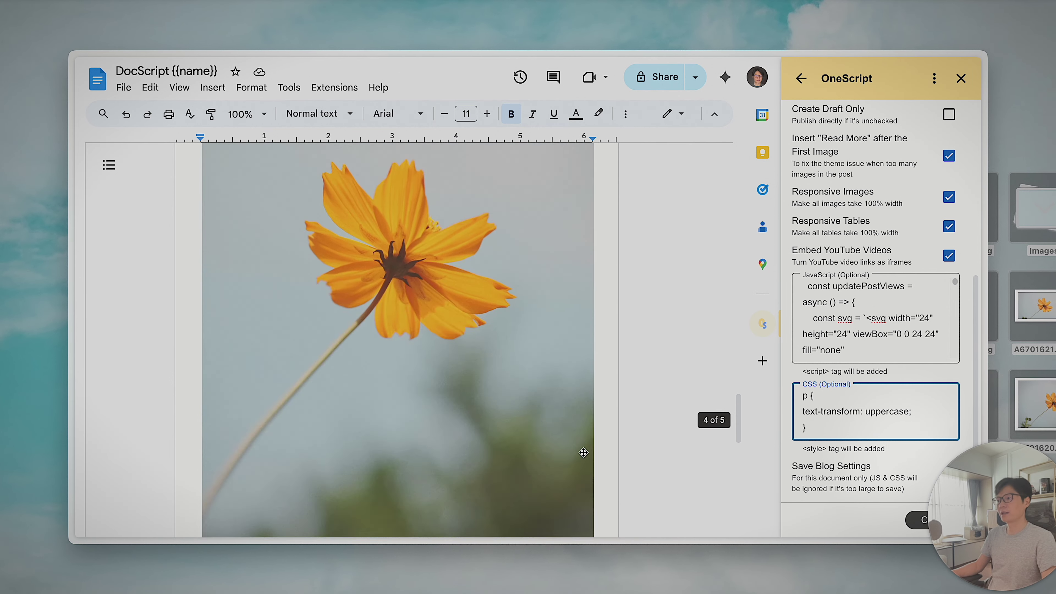
scroll(583, 453, up, 10)
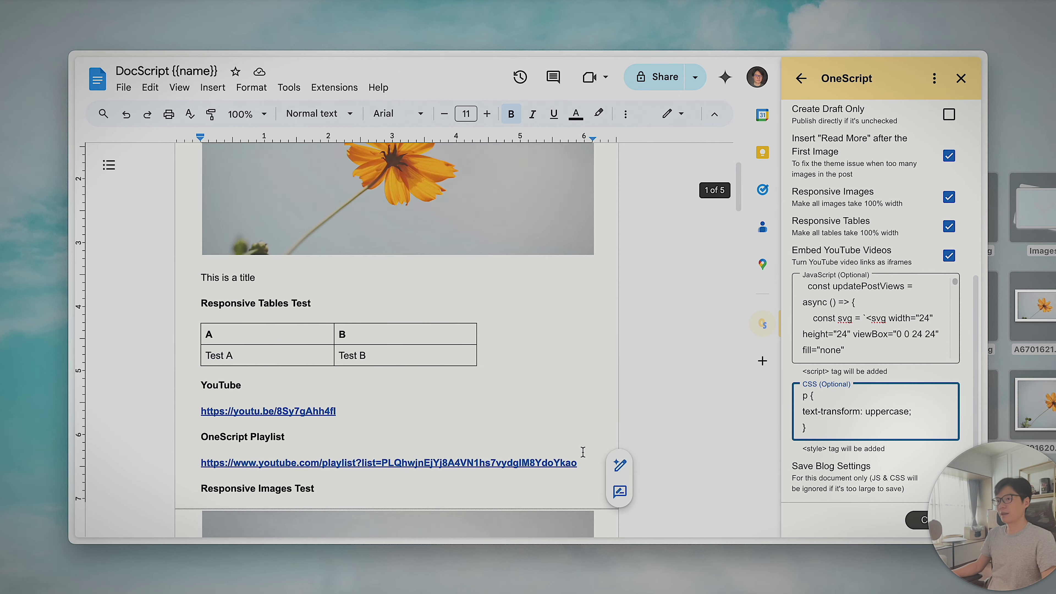
scroll(583, 453, up, 1)
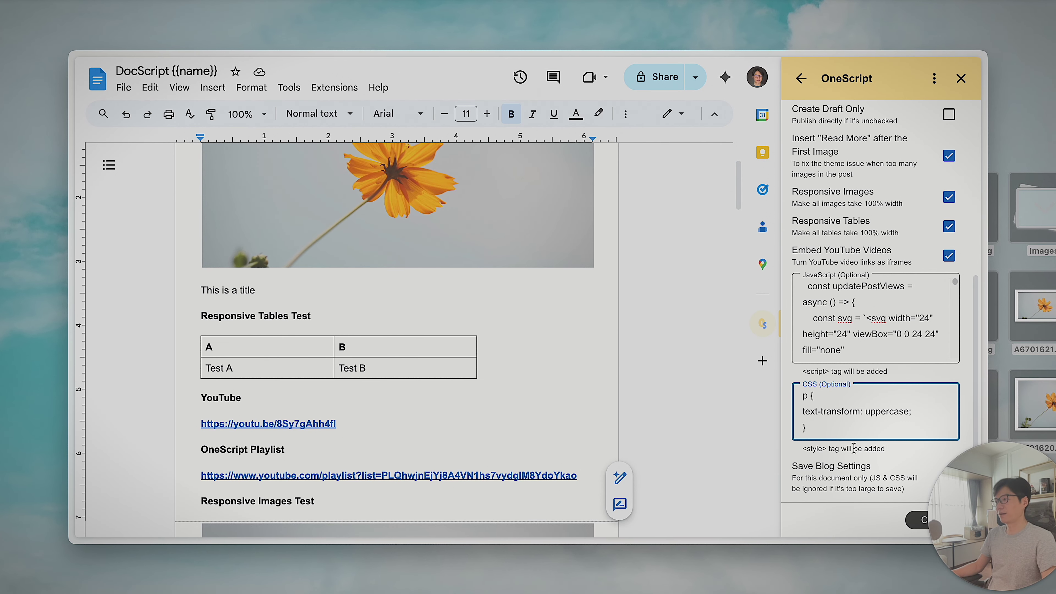
- Turn on Save Blog Settings for this document and create the Blogger post with Easy Blog
click(951, 481)
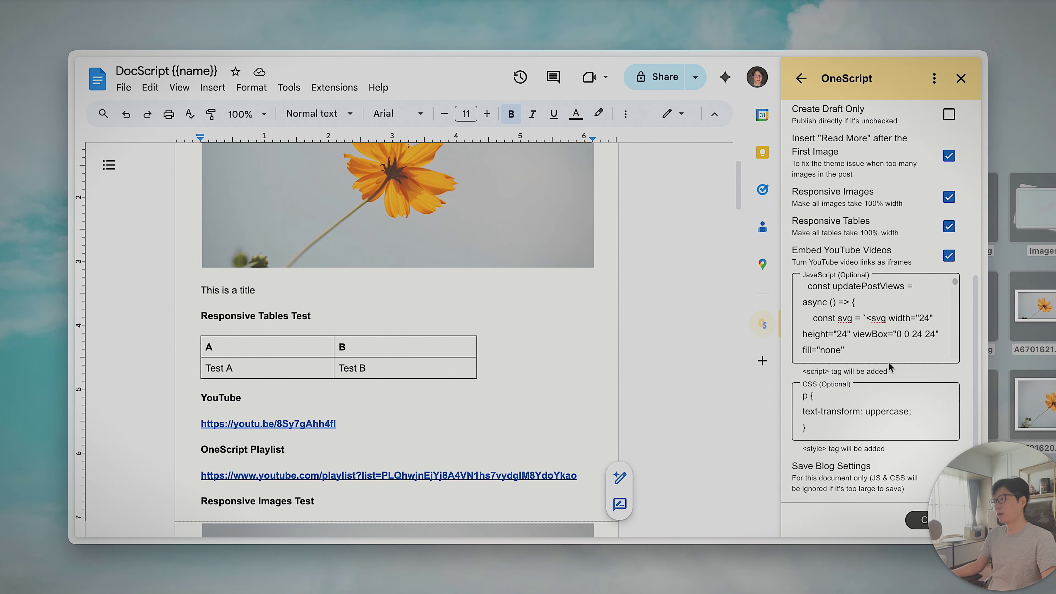
scroll(888, 362, up, 7)
scroll(886, 392, down, 7)
scroll(630, 460, down, 10)
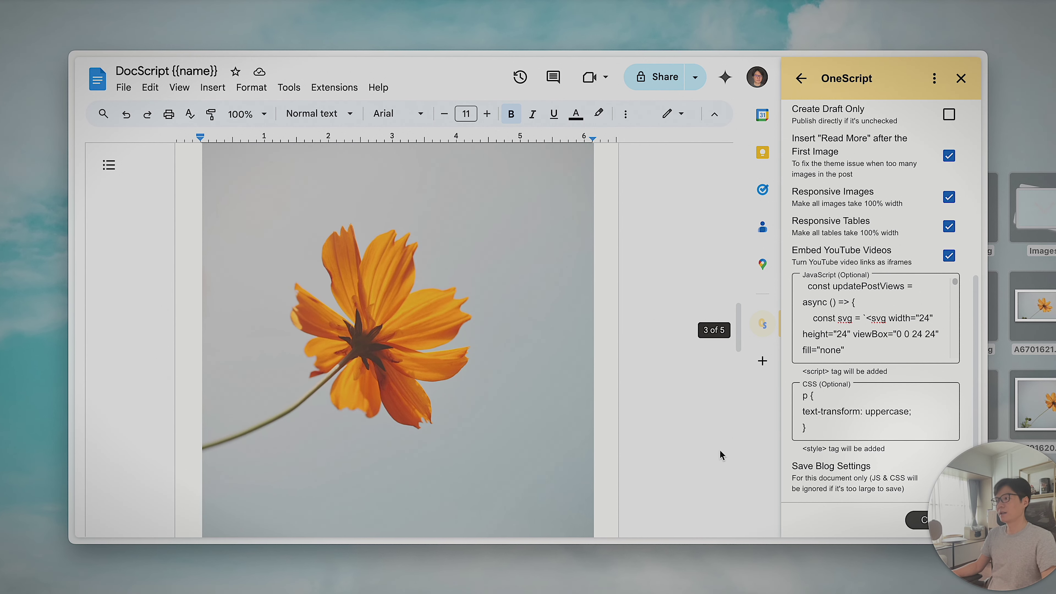
click(916, 526)
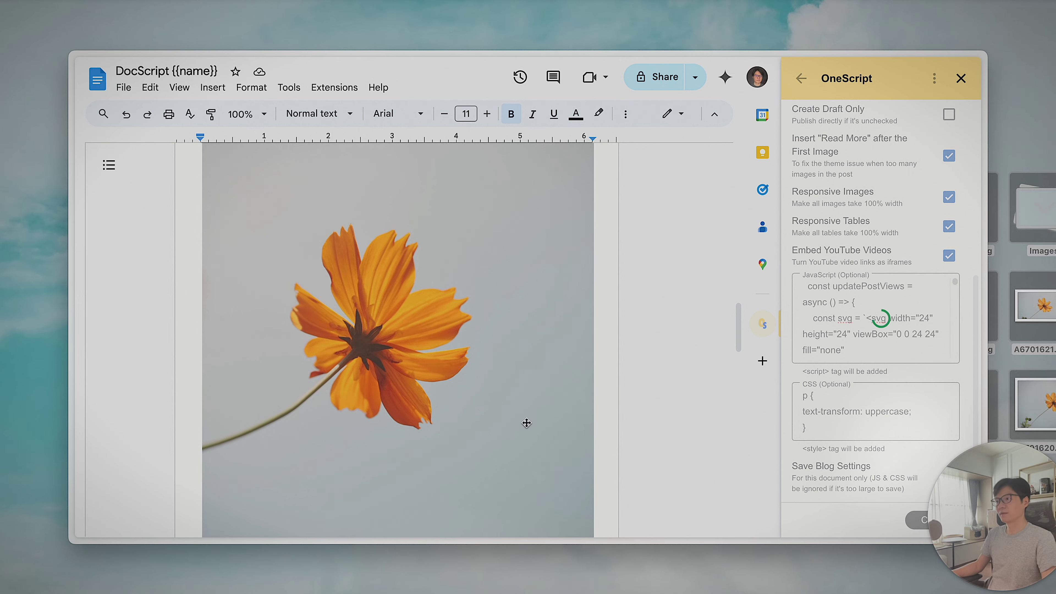
scroll(526, 422, up, 15)
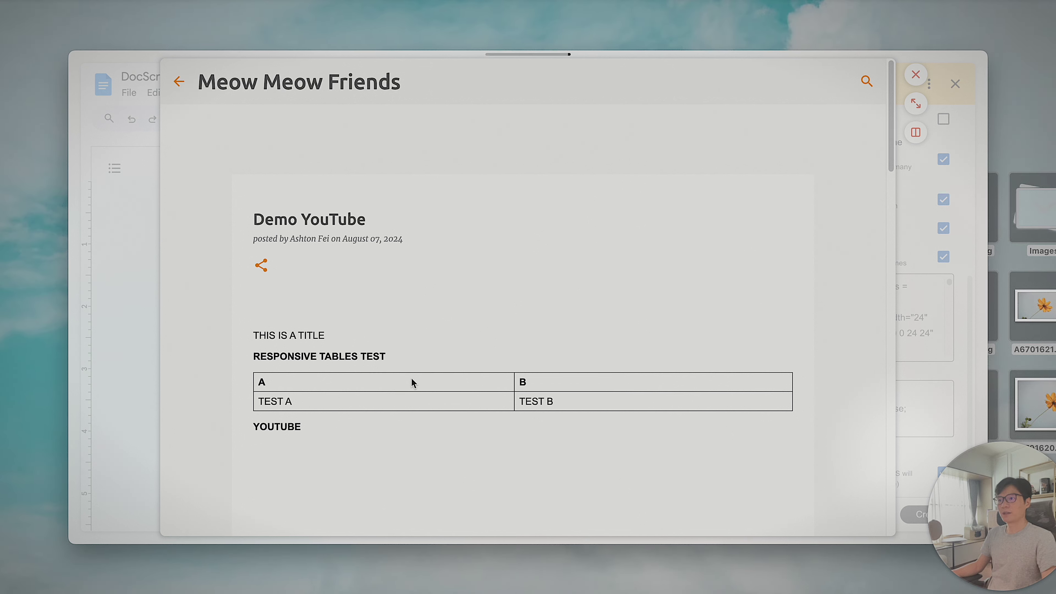
- Check the title text and table in the published Demo YouTube post and expand its preview to a full tab
drag(255, 336, 325, 338)
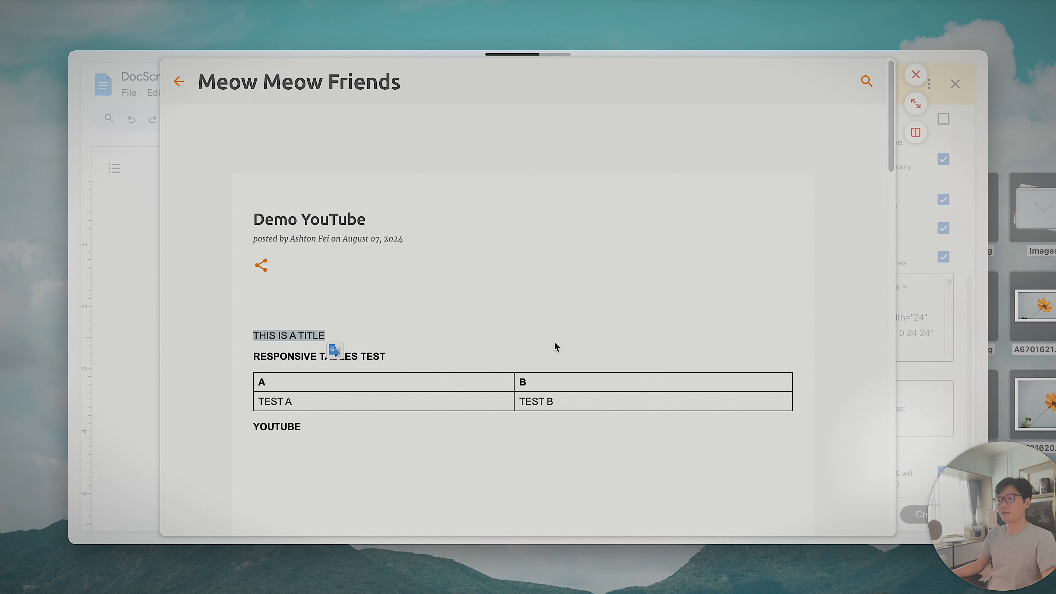
drag(568, 406, 405, 395)
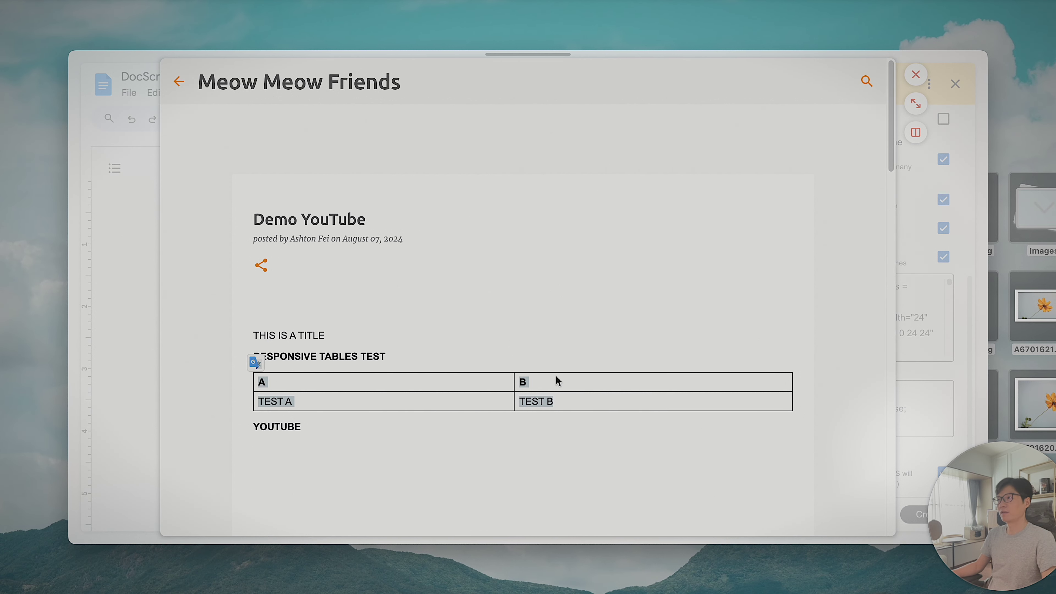
scroll(548, 366, down, 4)
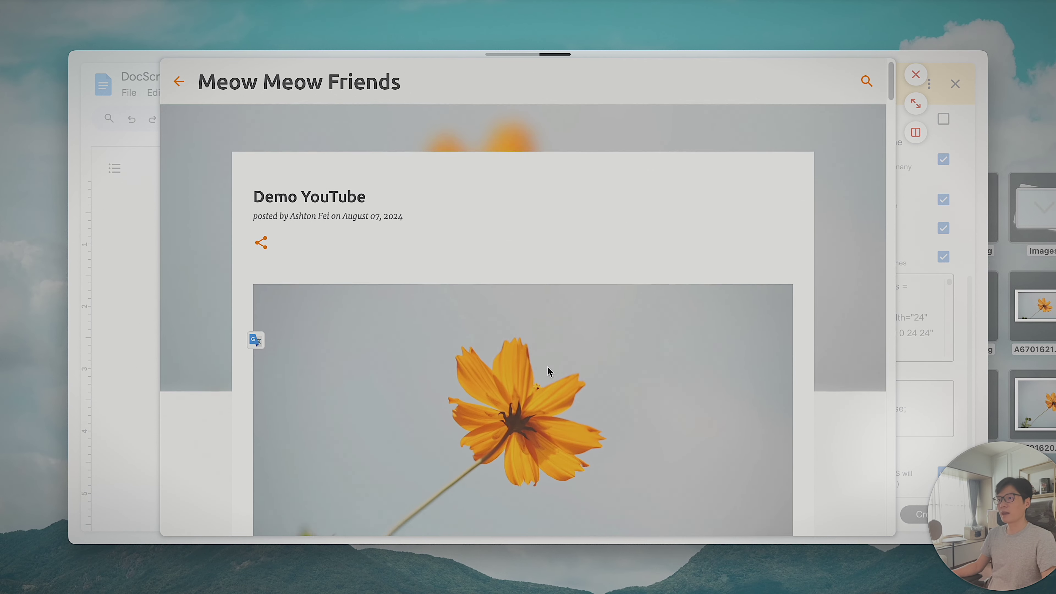
click(916, 104)
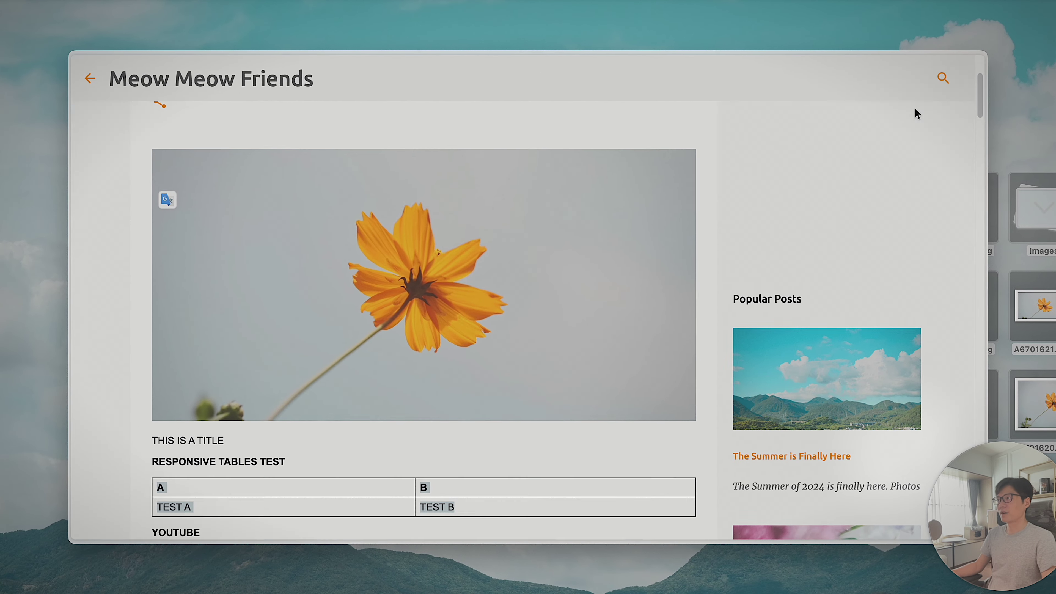
drag(989, 150, 452, 216)
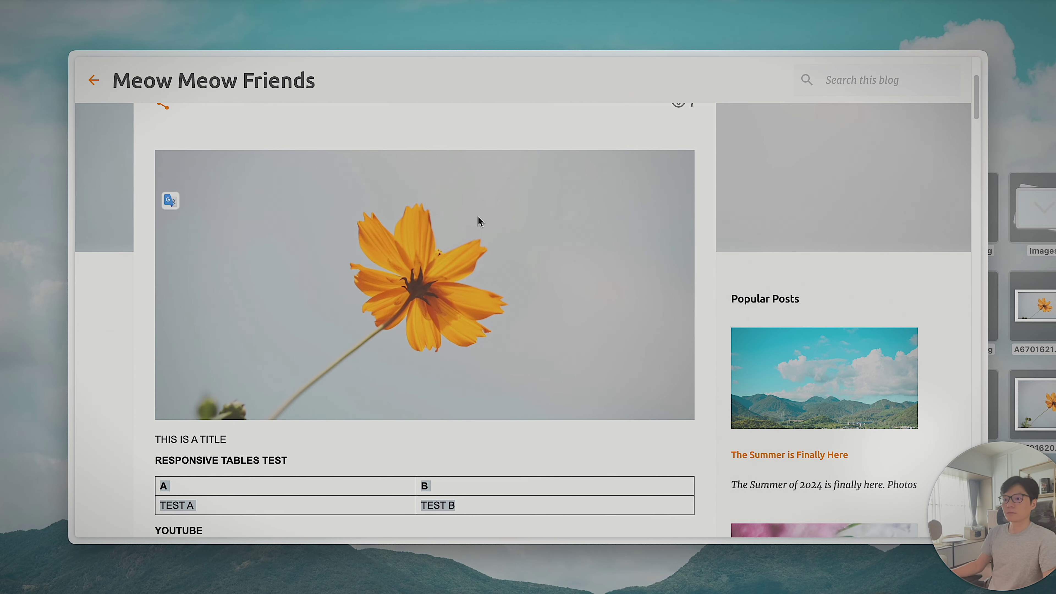
- Examine the embedded YouTube video in the post and open the video list of the embedded OneScript playlist
scroll(361, 361, down, 10)
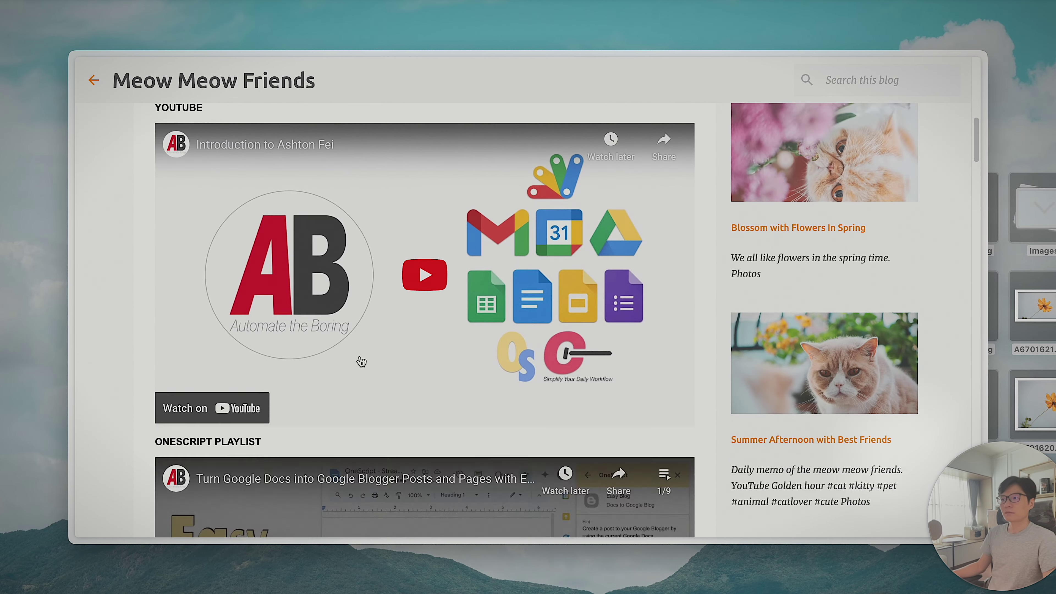
scroll(362, 341, down, 3)
scroll(366, 314, up, 3)
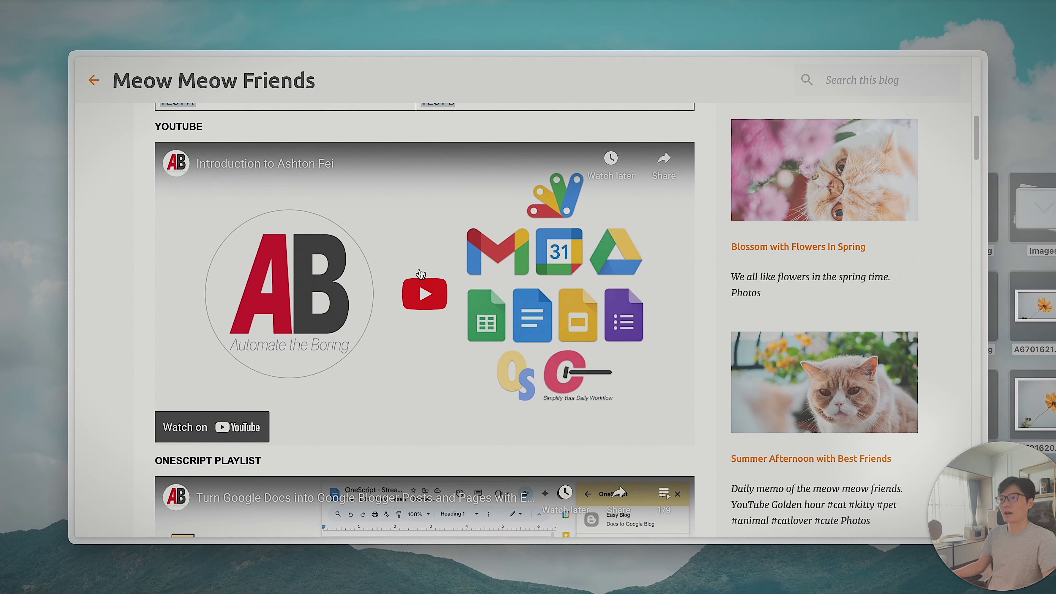
scroll(405, 349, down, 4)
scroll(291, 299, down, 4)
click(664, 127)
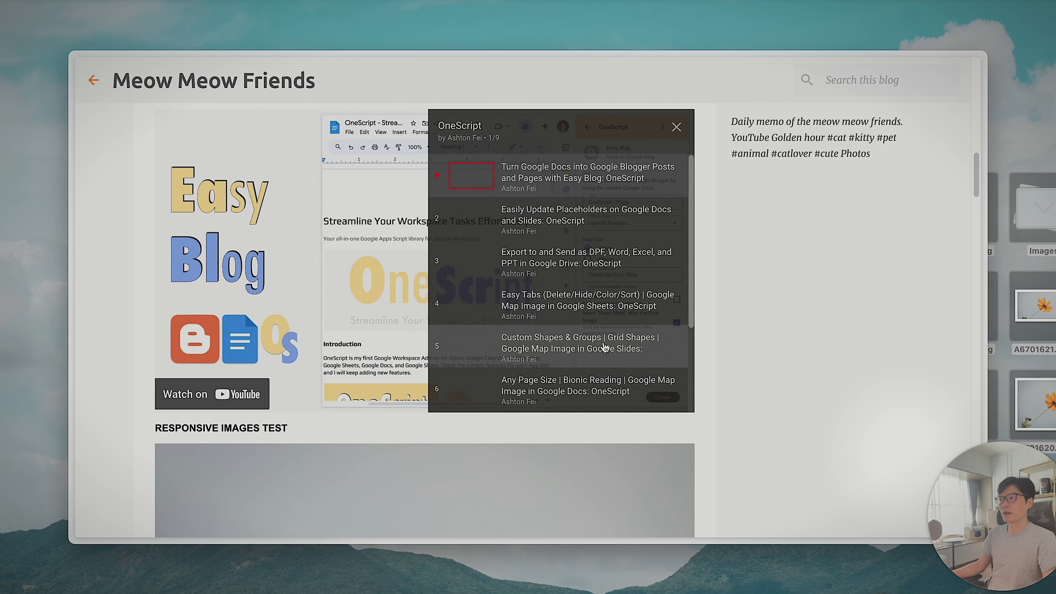
- Inspect the post's responsive images, the tags below them and the view counter under the post title
scroll(623, 301, down, 4)
scroll(732, 419, down, 10)
scroll(727, 408, down, 10)
scroll(727, 408, up, 5)
scroll(724, 407, down, 5)
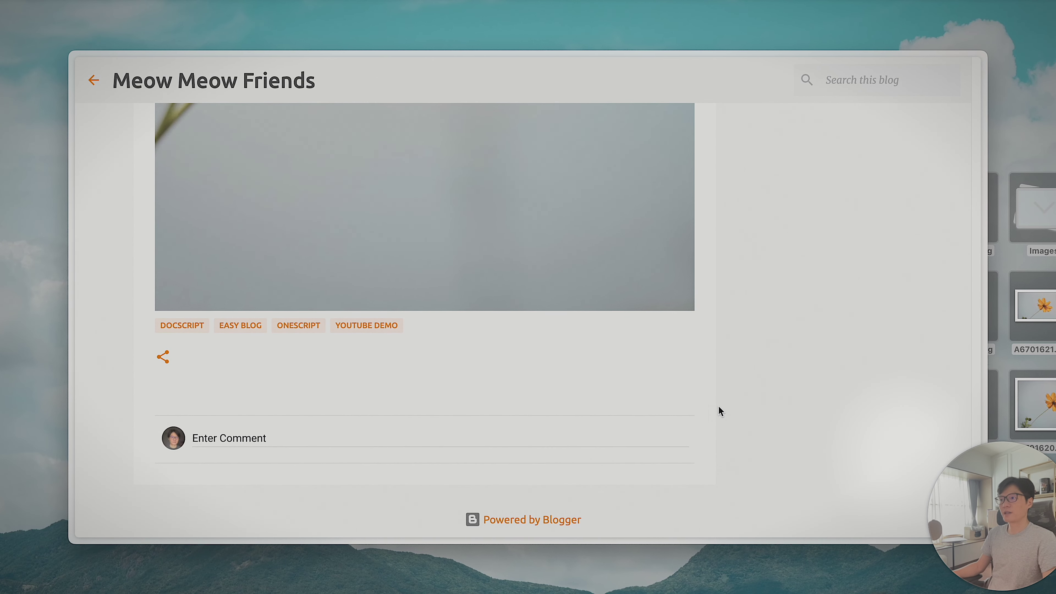
drag(146, 324, 404, 326)
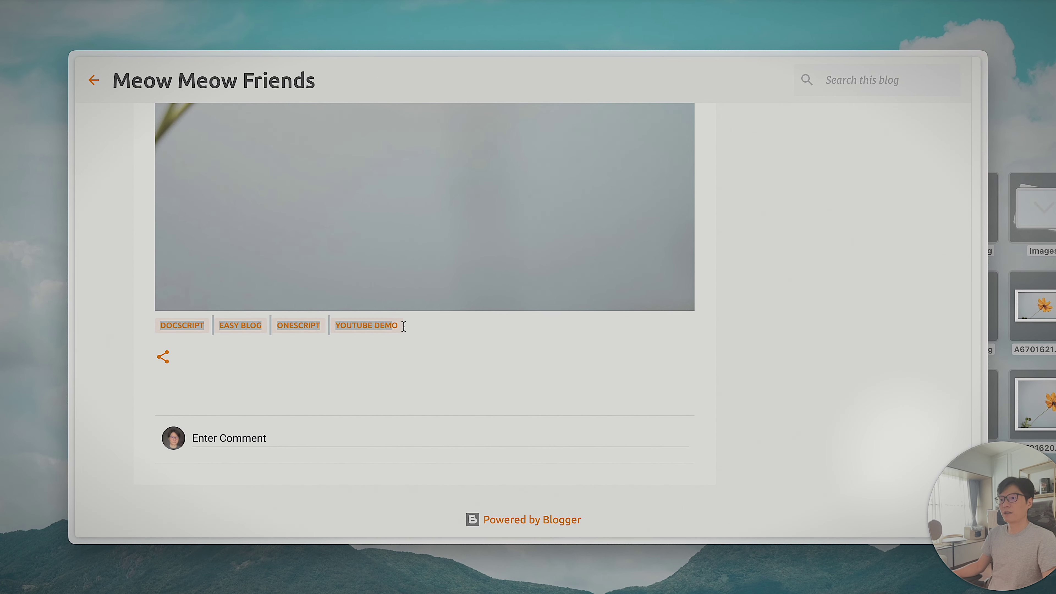
scroll(591, 335, up, 15)
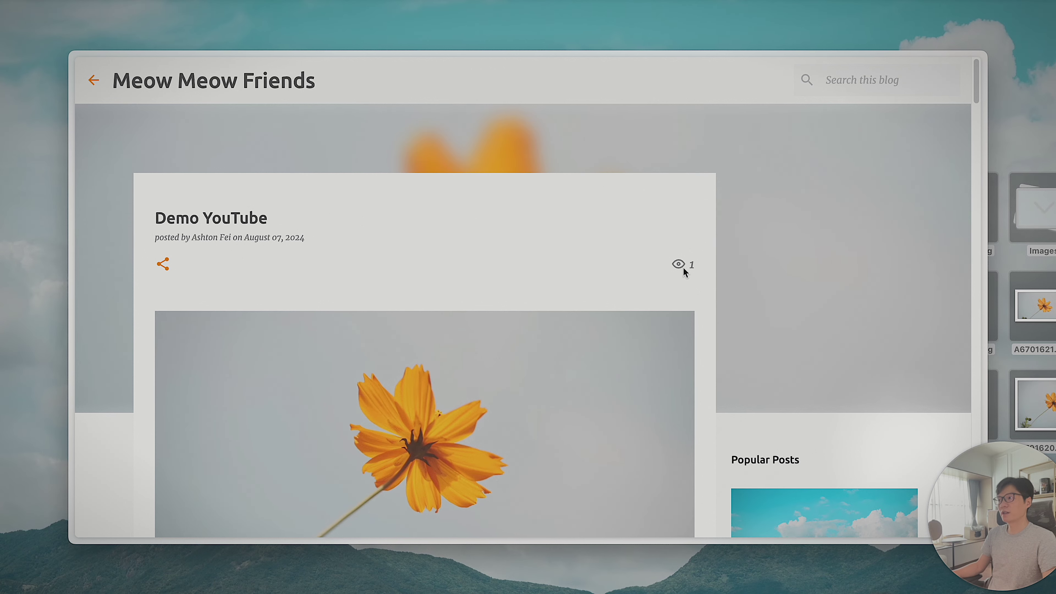
- Recheck the post's paragraph text, table heading, embedded video and large images against the custom CSS and responsive settings
scroll(610, 270, down, 5)
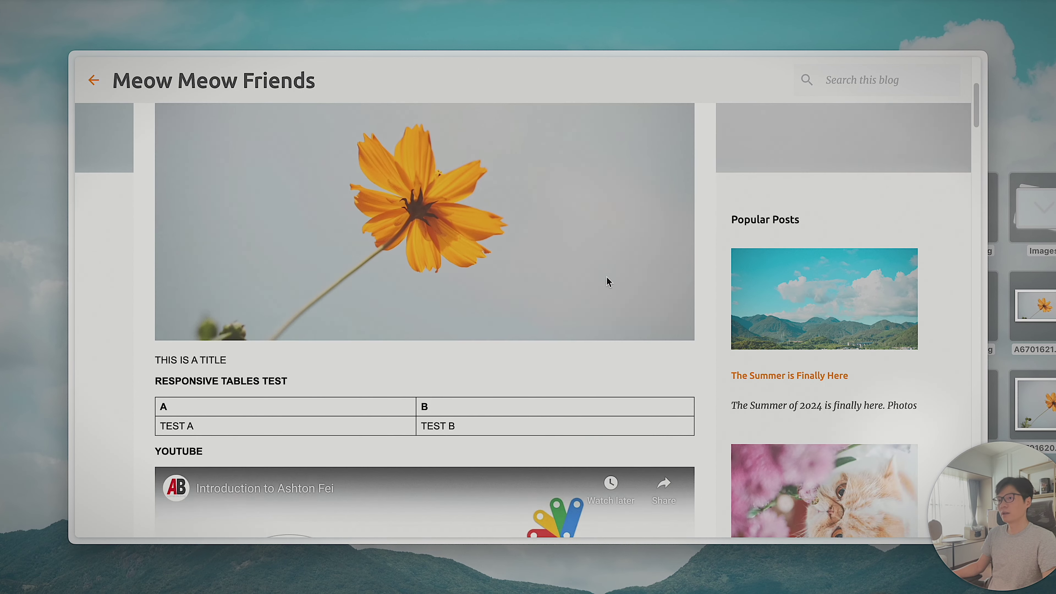
scroll(607, 278, up, 2)
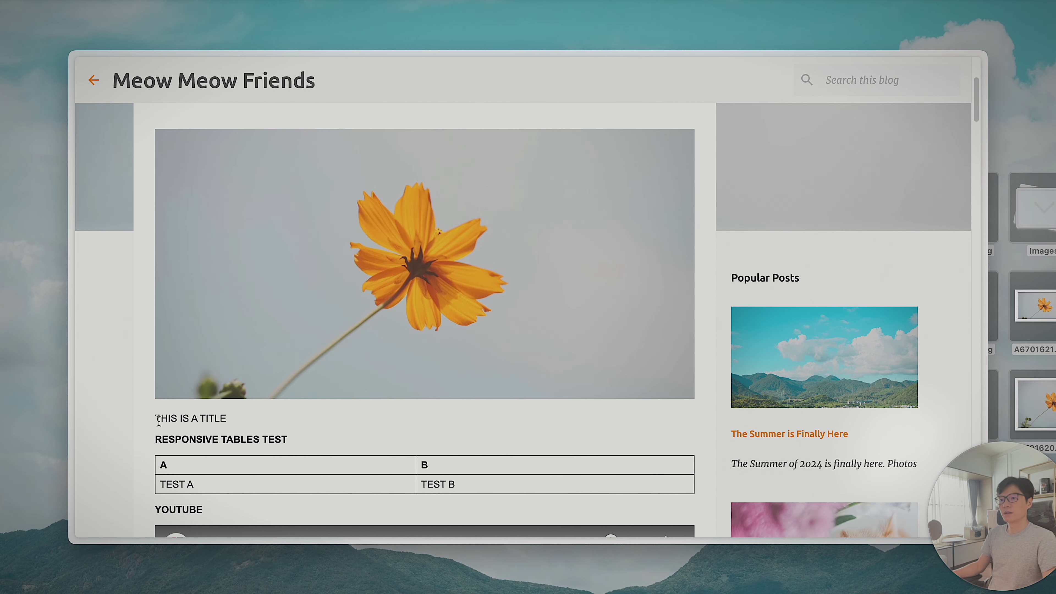
drag(158, 420, 227, 419)
mouse_move(288, 440)
mouse_down()
mouse_move(149, 417)
mouse_move(288, 440)
mouse_up()
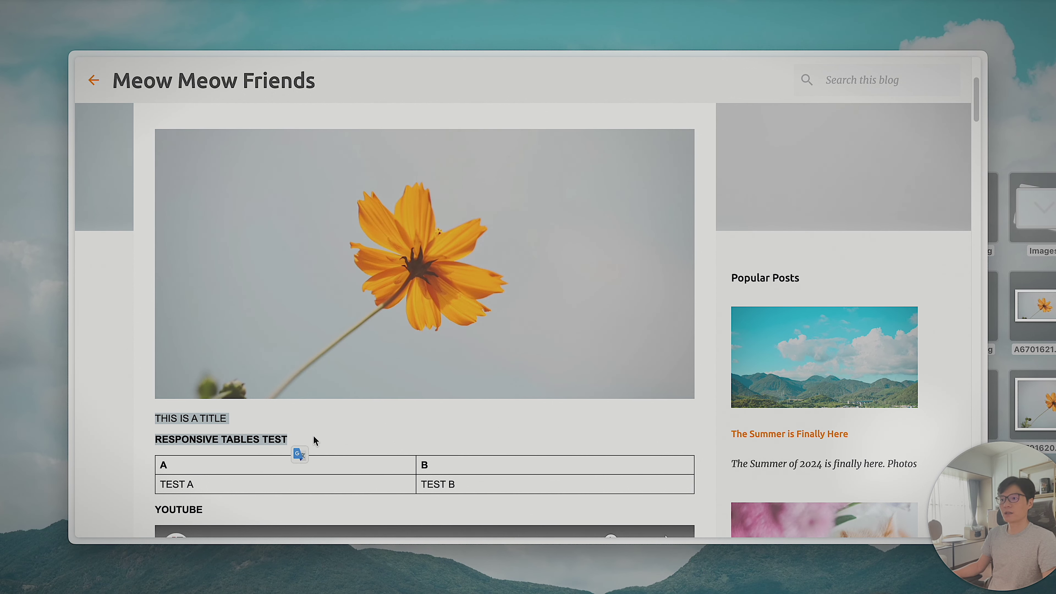
scroll(339, 443, down, 7)
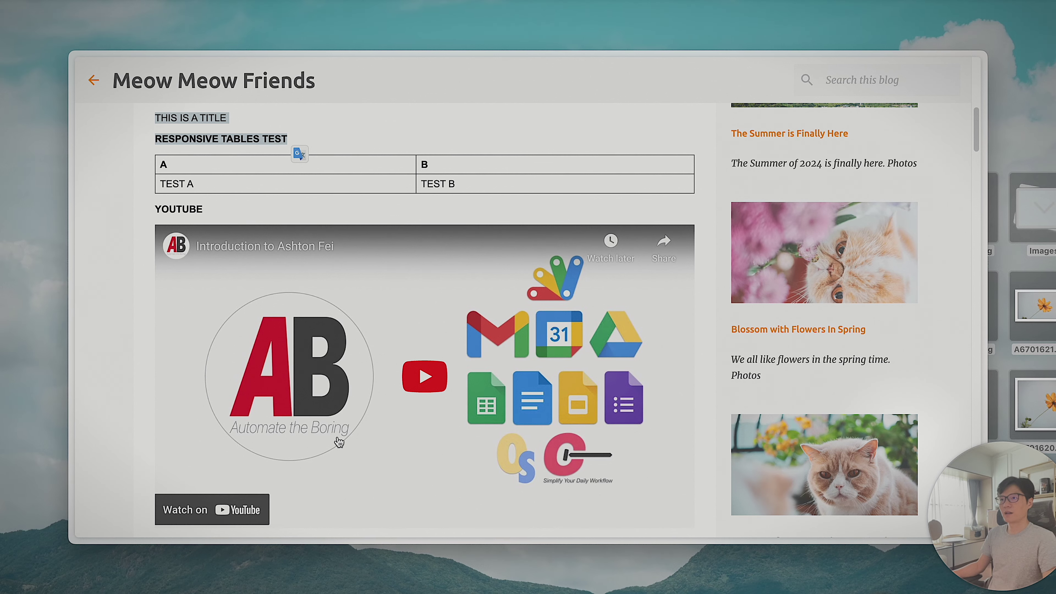
scroll(340, 443, down, 10)
scroll(308, 415, down, 20)
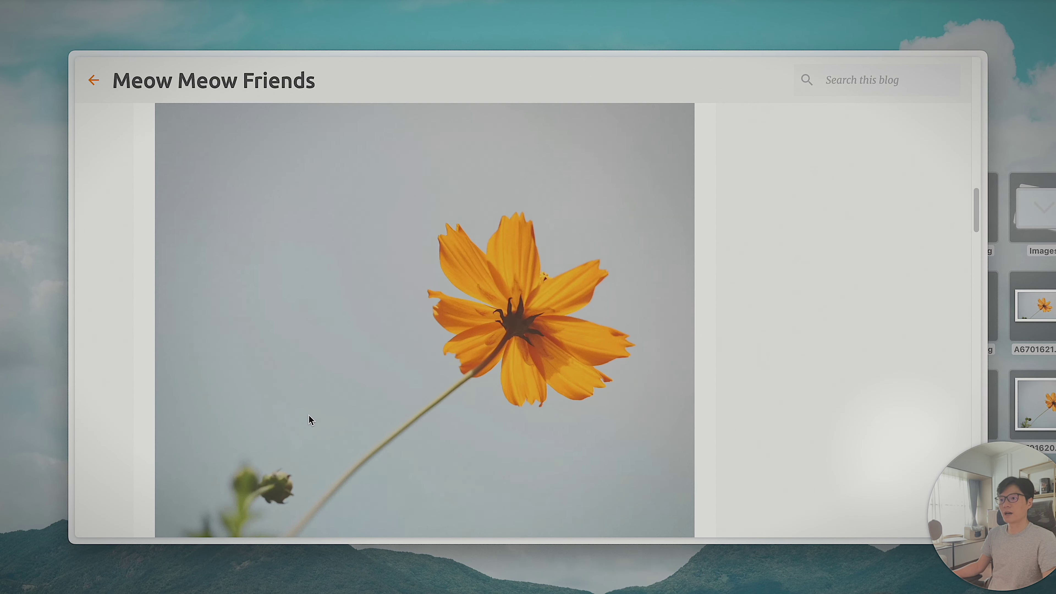
scroll(308, 414, up, 20)
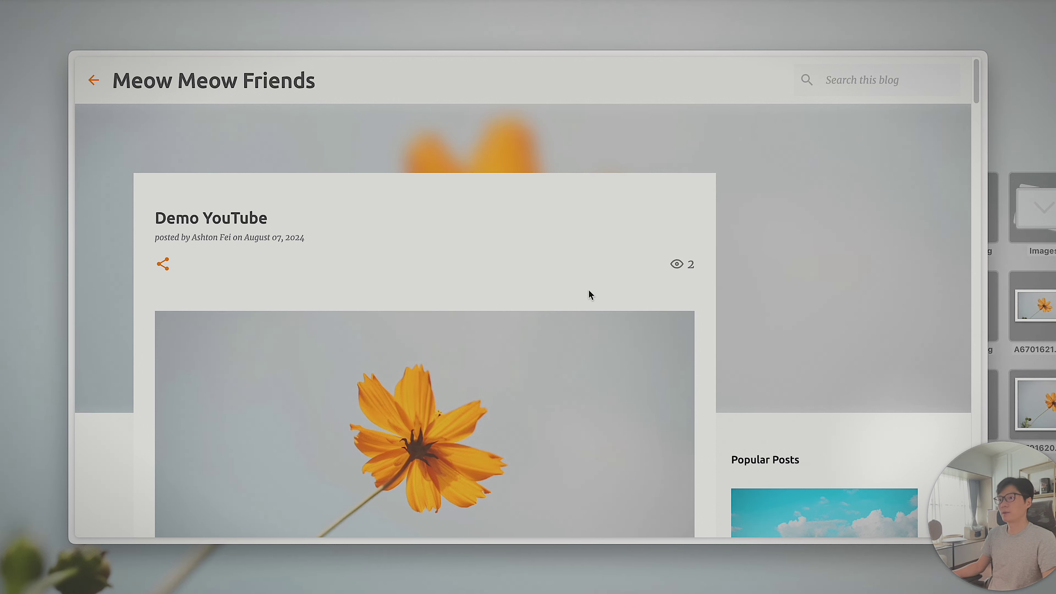
- Return to the DocScript {{name}} document with the Easy Blog form from the browser's OneScript tab folder
key(super+s)
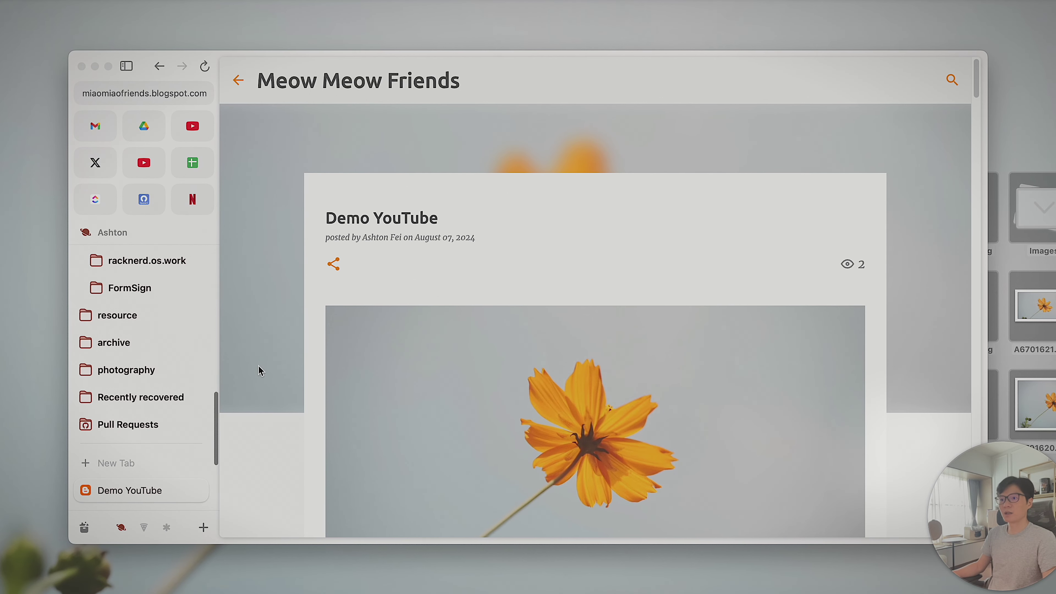
scroll(176, 401, down, 5)
scroll(140, 462, down, 2)
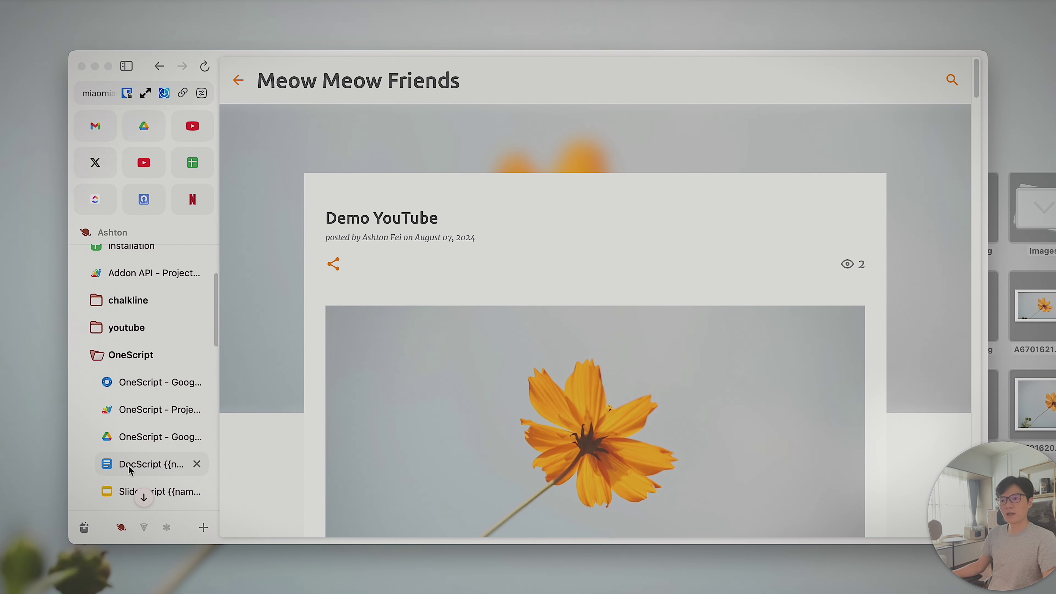
click(154, 464)
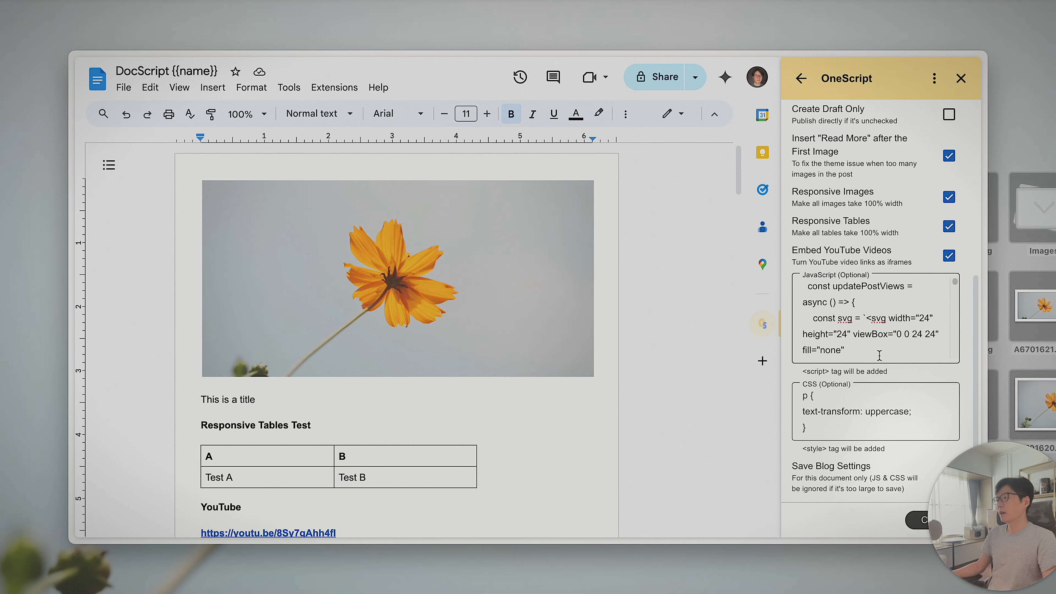
- Review the Easy Blog publishing options and the updatePostViews code in the JavaScript field
scroll(879, 355, up, 1)
scroll(879, 355, up, 5)
scroll(879, 354, down, 6)
click(859, 351)
scroll(861, 356, up, 3)
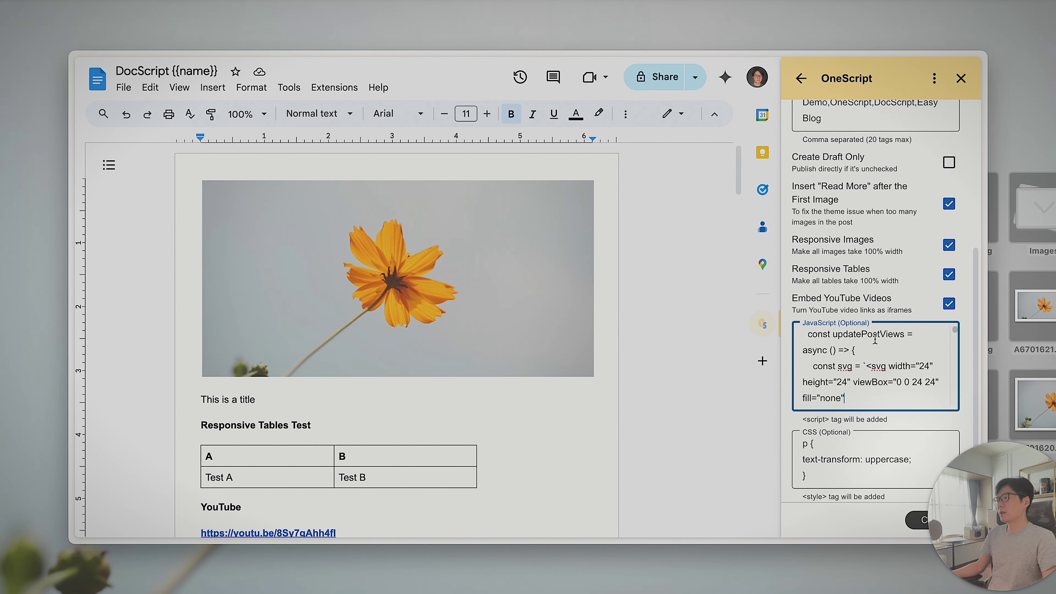
scroll(888, 415, down, 3)
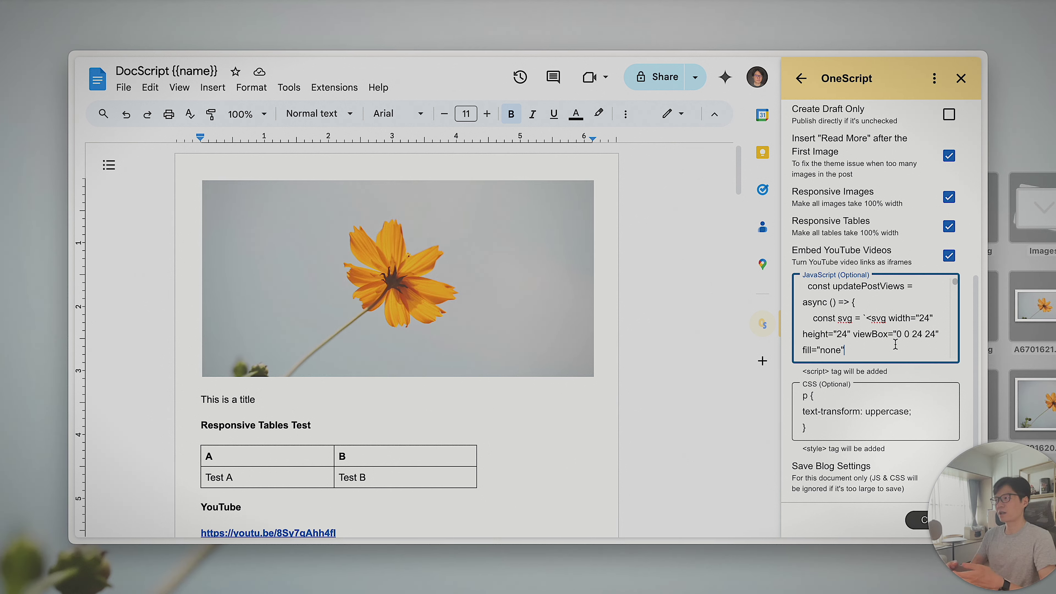
- Examine the paragraph rule in the CSS field and the Save Blog Settings note about JS and CSS size
click(824, 428)
drag(824, 428, 792, 400)
click(838, 429)
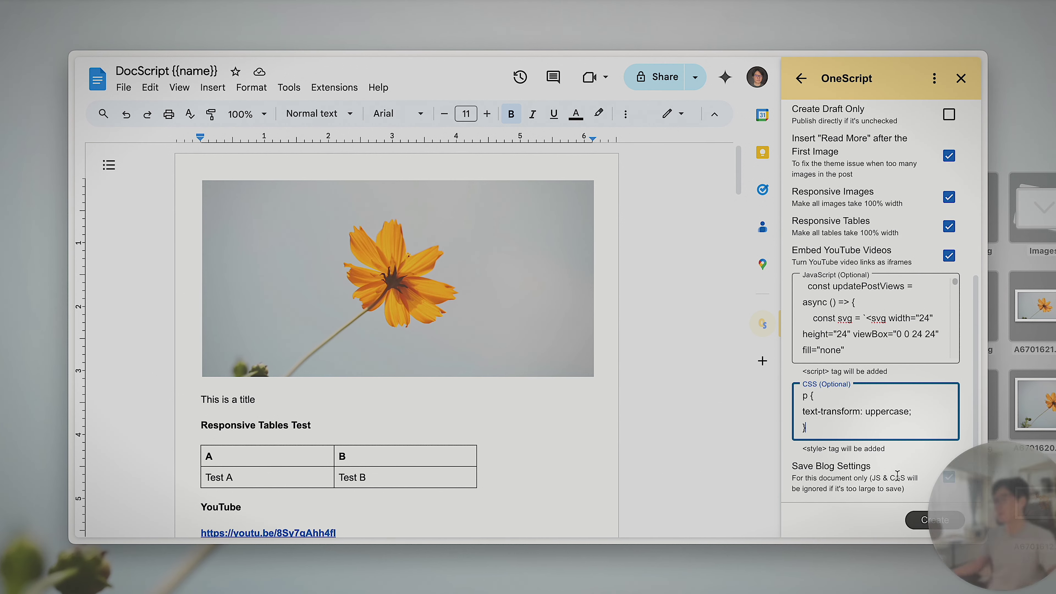
drag(792, 463, 917, 492)
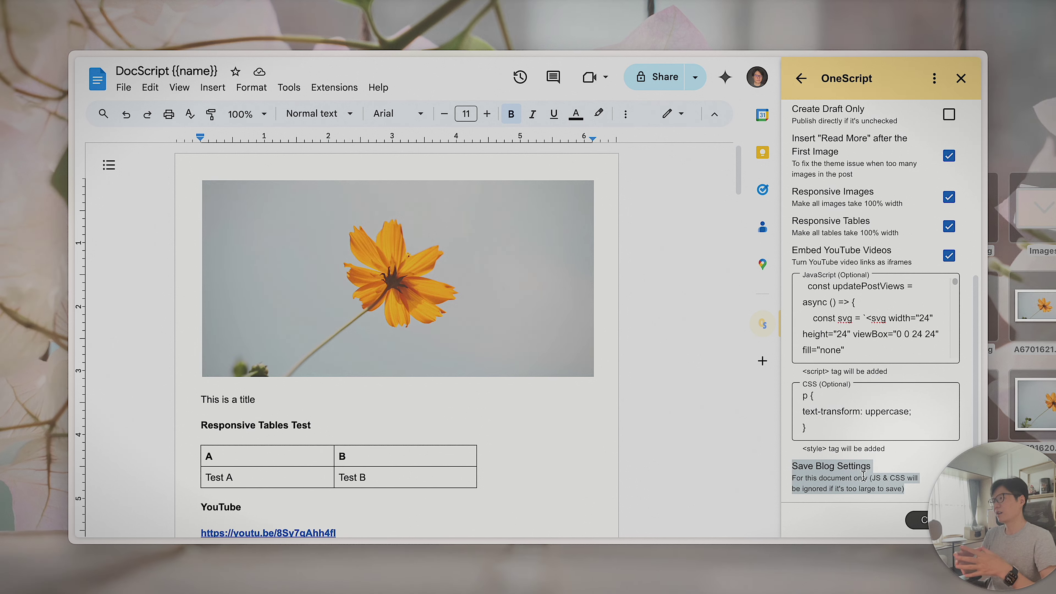
- Read further through the script in the JavaScript field, down to the createViews function
scroll(888, 364, up, 1)
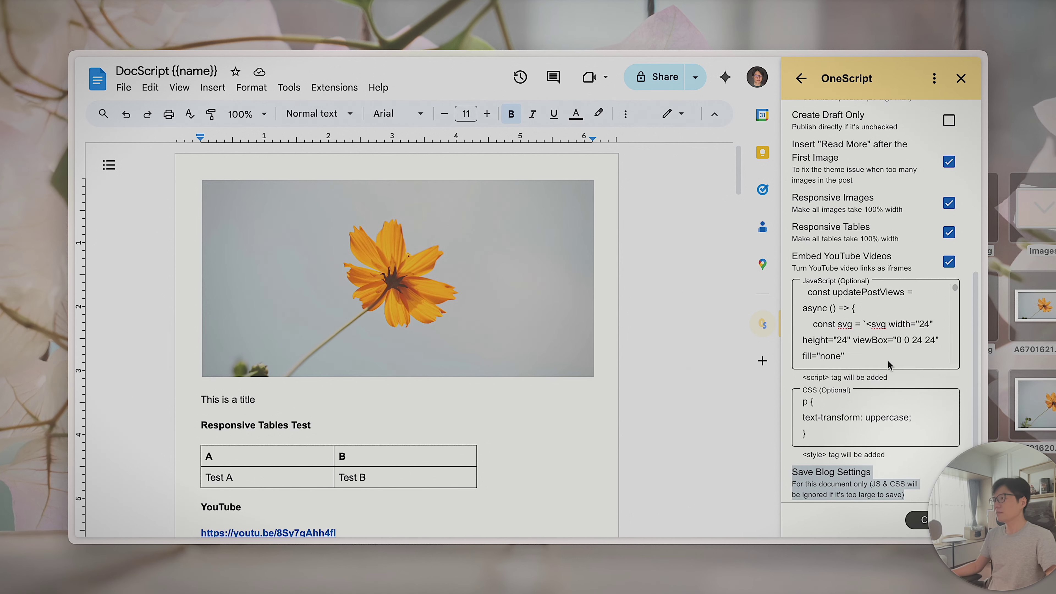
scroll(888, 364, up, 1)
click(874, 382)
scroll(873, 381, up, 1)
scroll(864, 365, down, 10)
scroll(870, 366, down, 4)
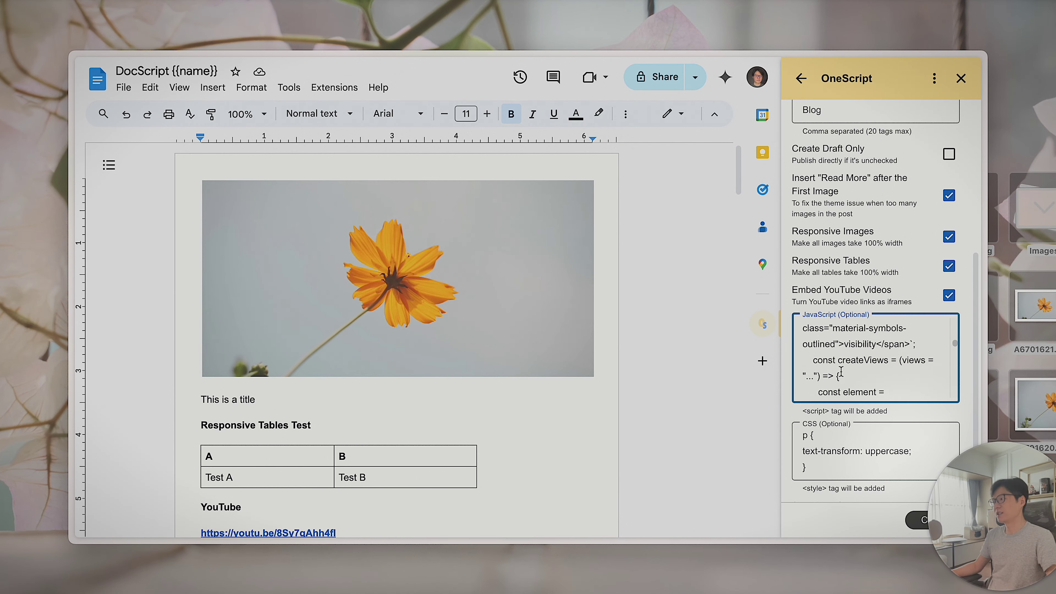
- Check the post's tags and the options below them in the Easy Blog form
scroll(885, 286, up, 2)
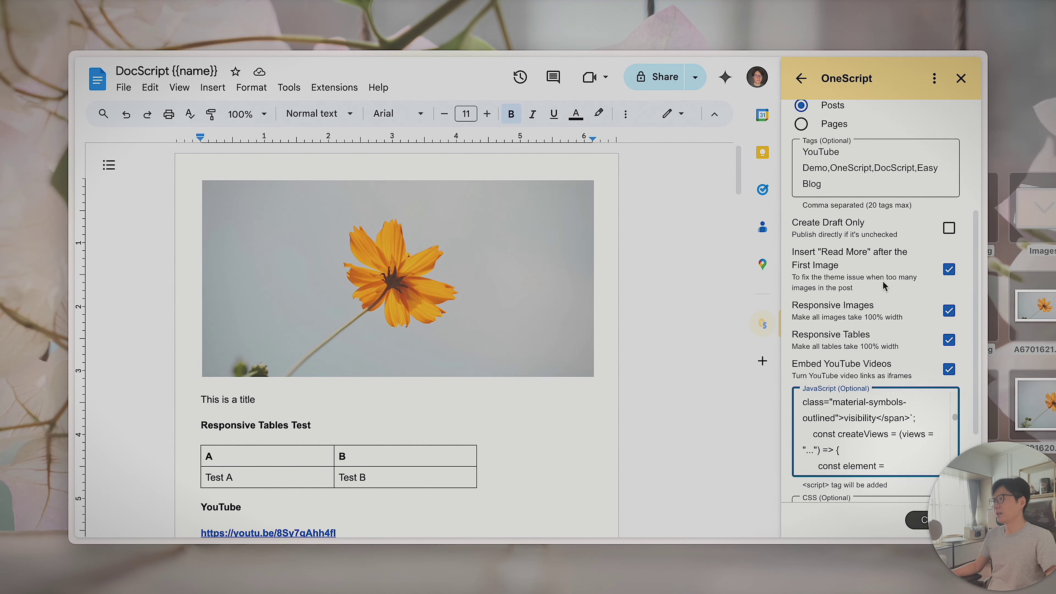
scroll(884, 286, up, 2)
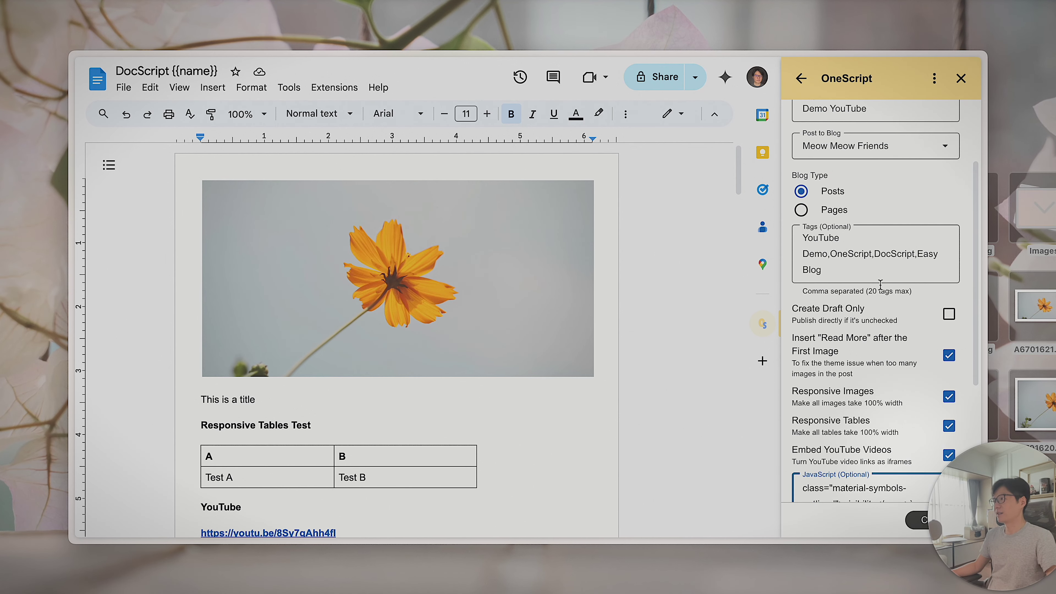
triple_click(841, 268)
drag(816, 268, 804, 238)
click(838, 269)
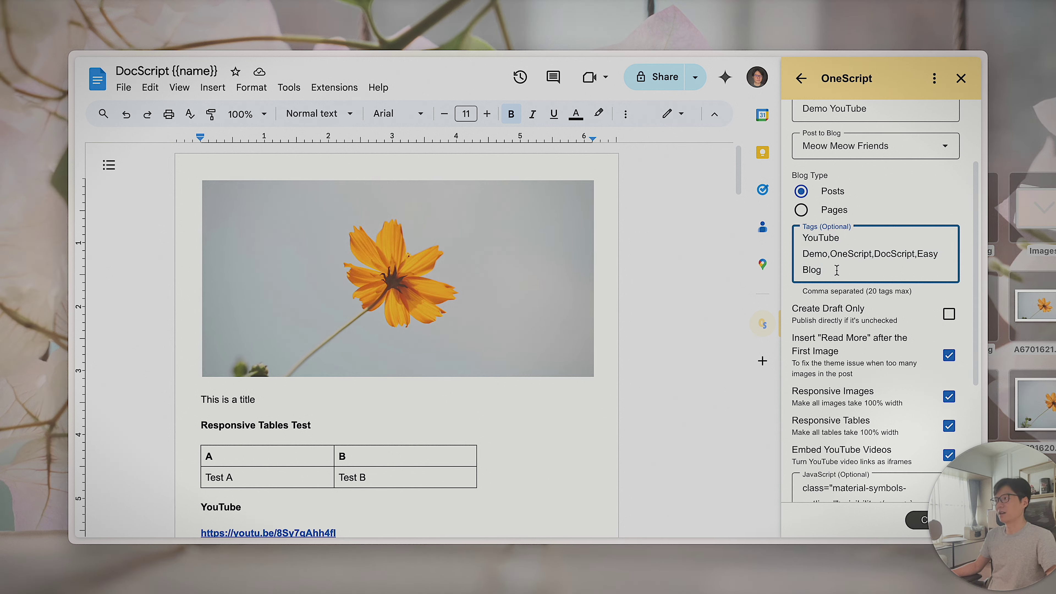
scroll(847, 317, down, 5)
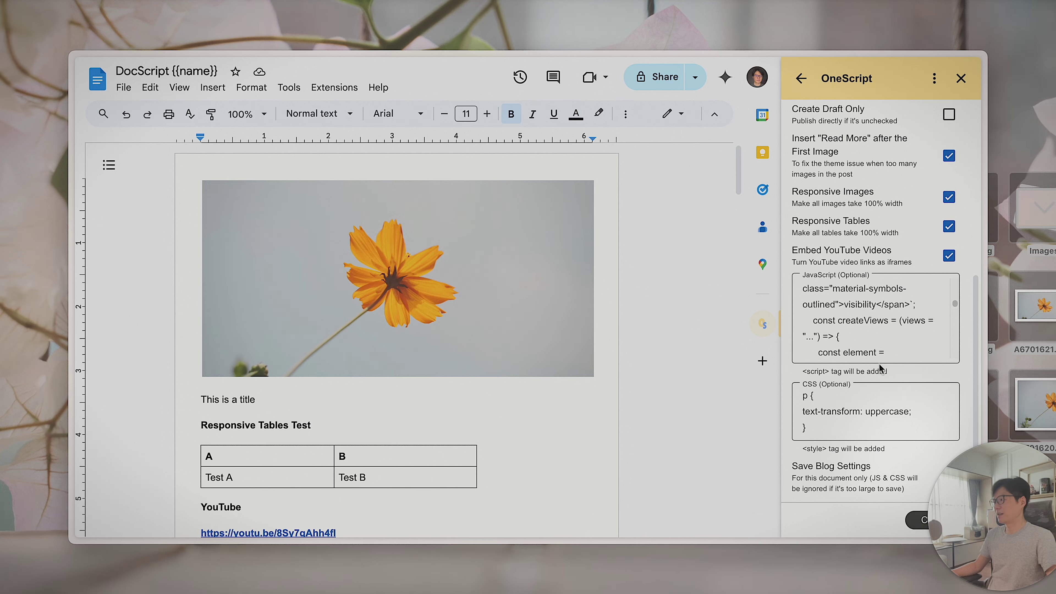
- Refresh the OneScript add-on and reopen Easy Blog with its saved settings
click(801, 78)
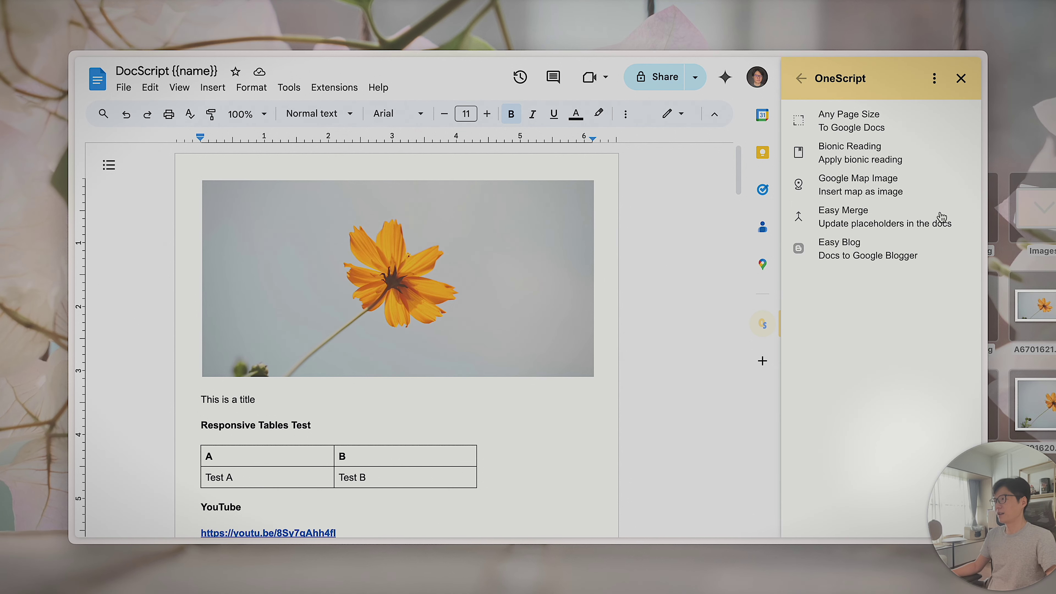
click(934, 78)
click(898, 225)
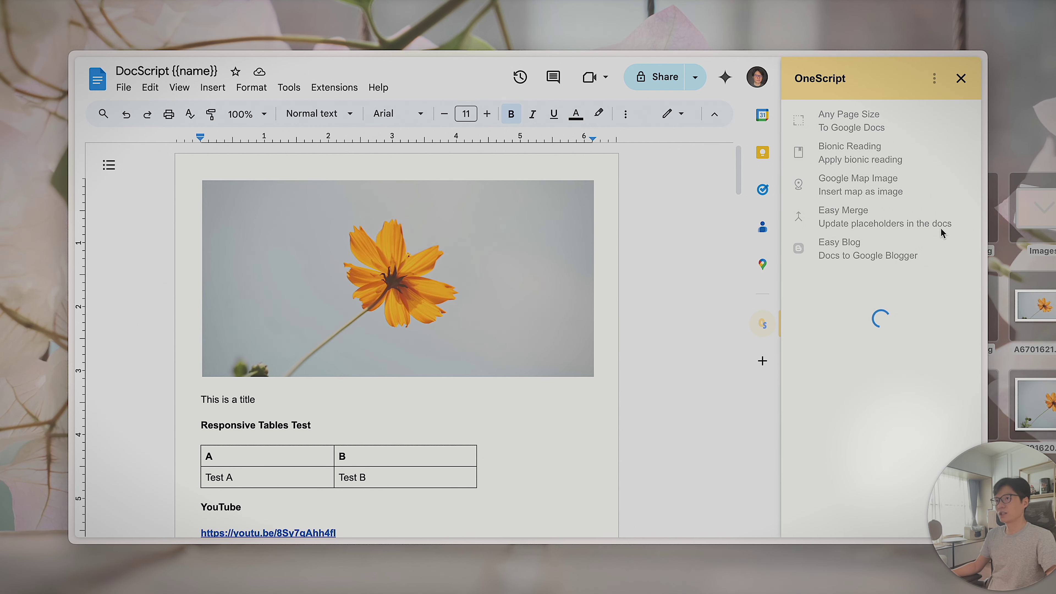
click(857, 255)
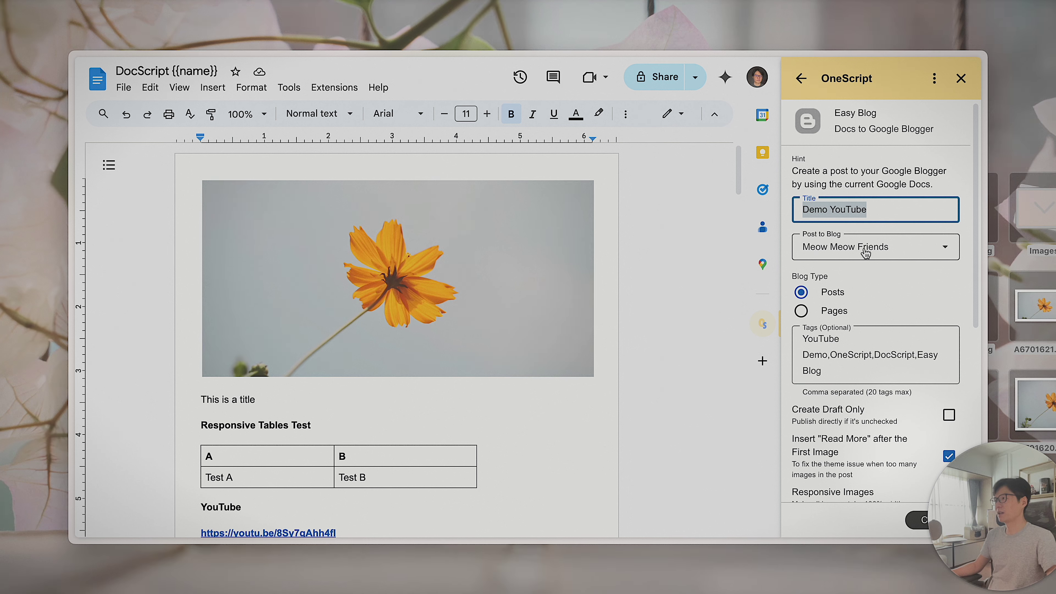
- Check the reloaded title, tags, image and table options, and JavaScript in the Easy Blog form
click(889, 327)
scroll(889, 327, down, 2)
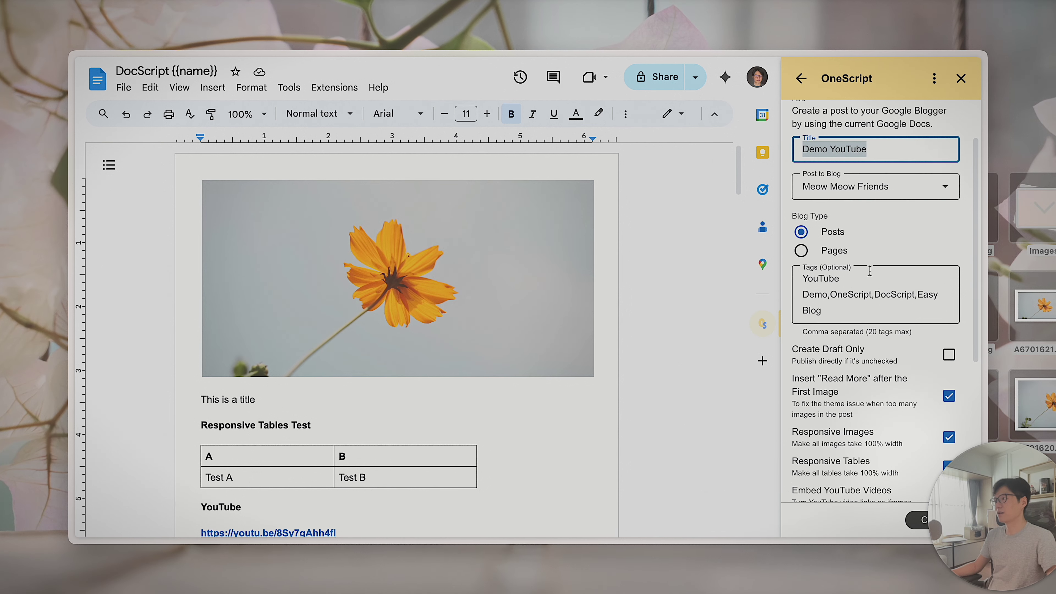
triple_click(828, 310)
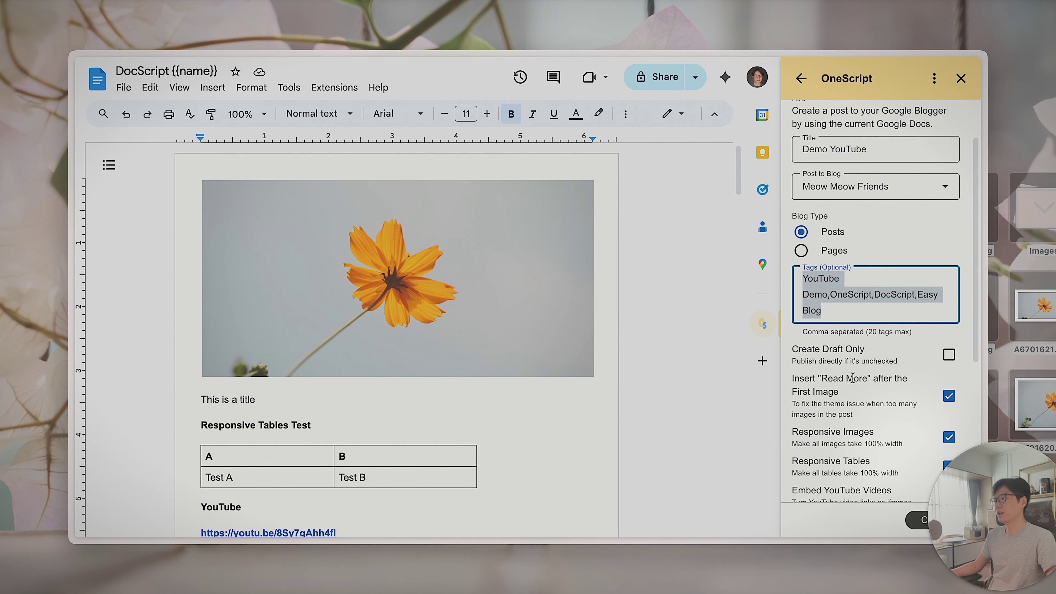
scroll(827, 311, down, 5)
click(854, 353)
scroll(876, 340, down, 2)
scroll(876, 340, up, 2)
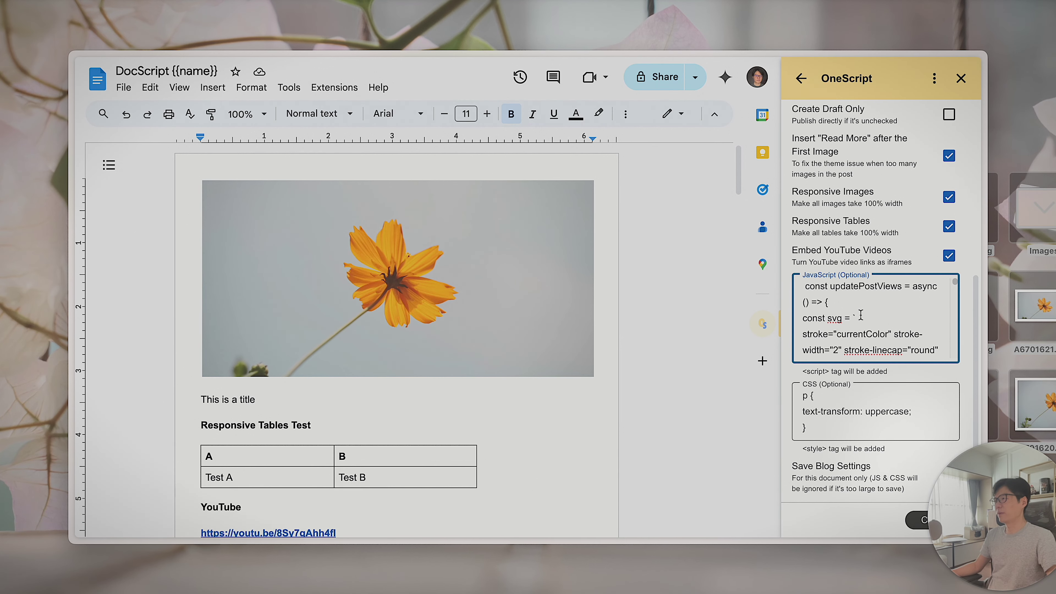
- Inspect the reloaded JavaScript from start to end, focusing on the svg constant
key(ctrl+a)
key(ctrl+v)
click(910, 351)
scroll(911, 350, down, 10)
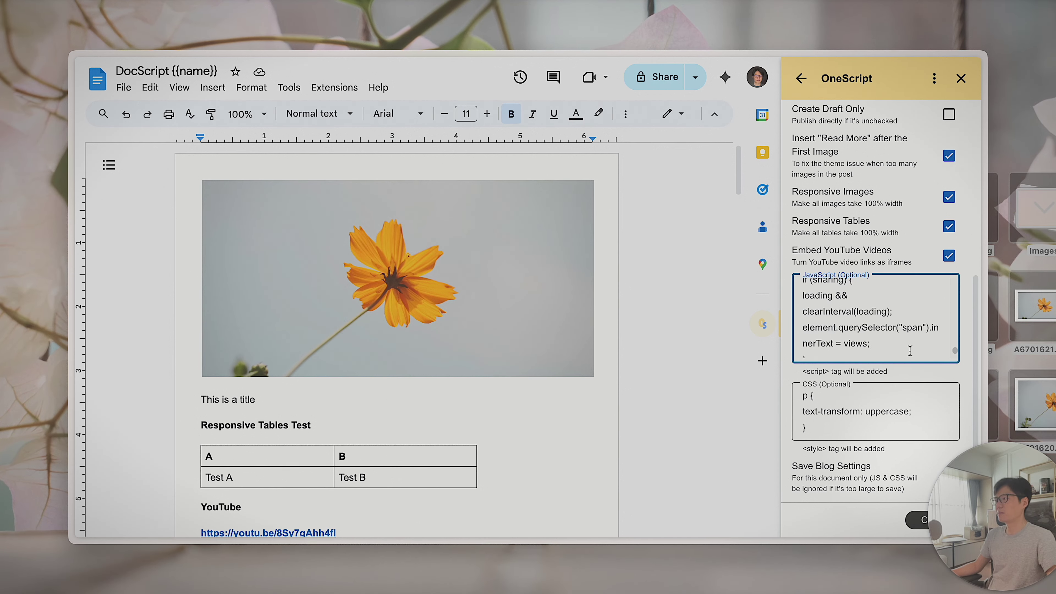
scroll(910, 351, up, 10)
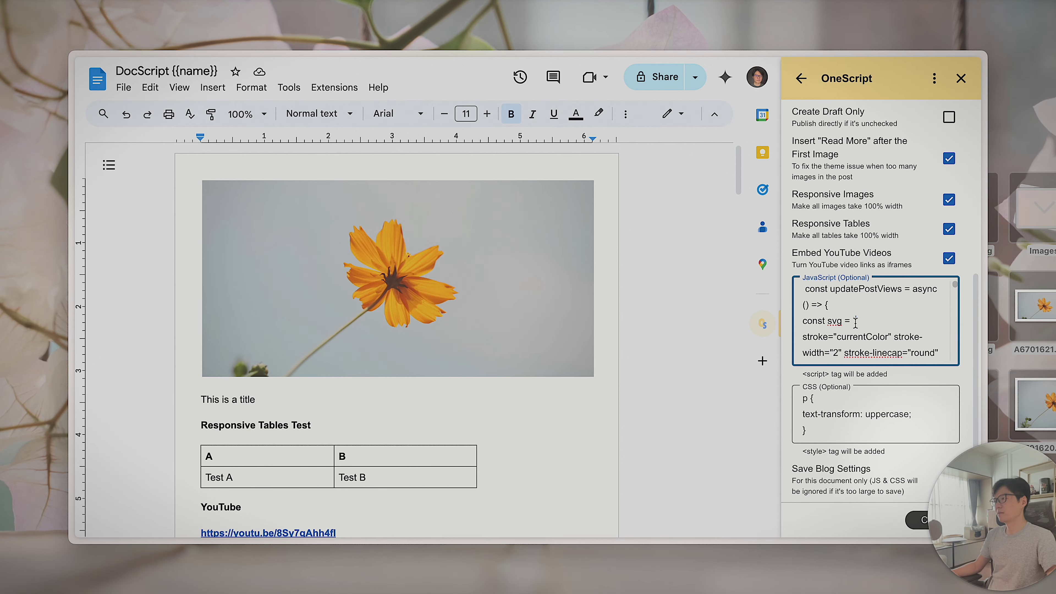
drag(855, 321, 856, 332)
click(872, 327)
drag(842, 320, 823, 321)
click(858, 323)
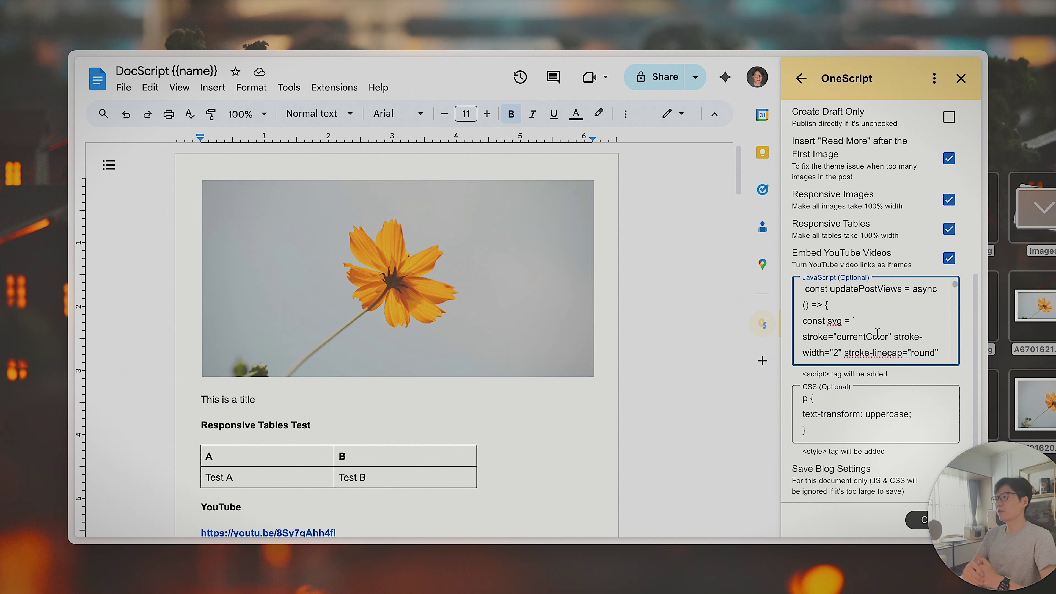
- Recheck the whole Easy Blog form from the title down and highlight the svg constant's line
scroll(807, 288, down, 10)
scroll(903, 356, up, 10)
scroll(890, 345, up, 7)
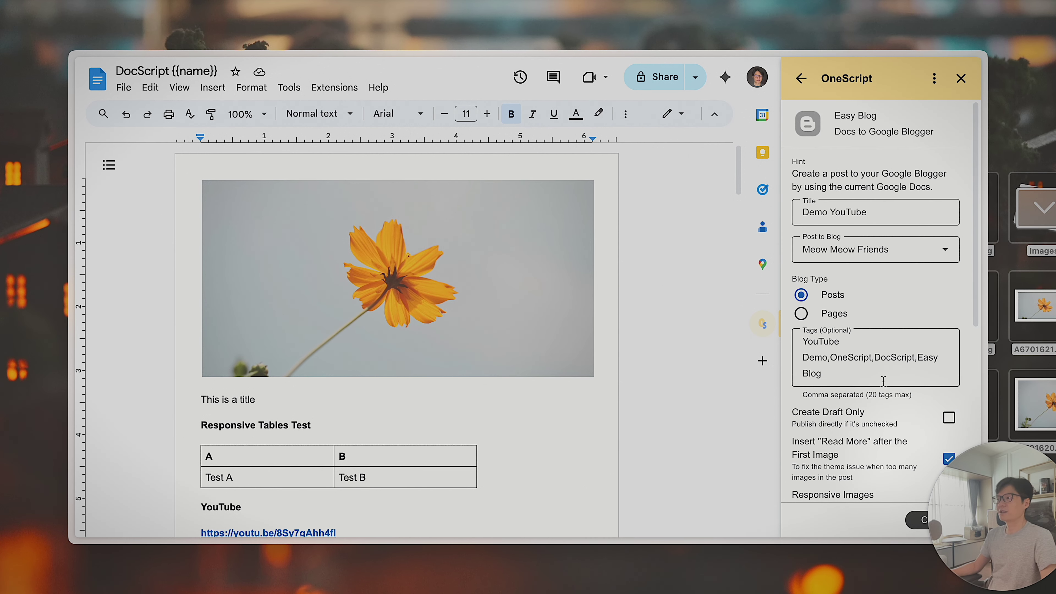
scroll(849, 367, down, 6)
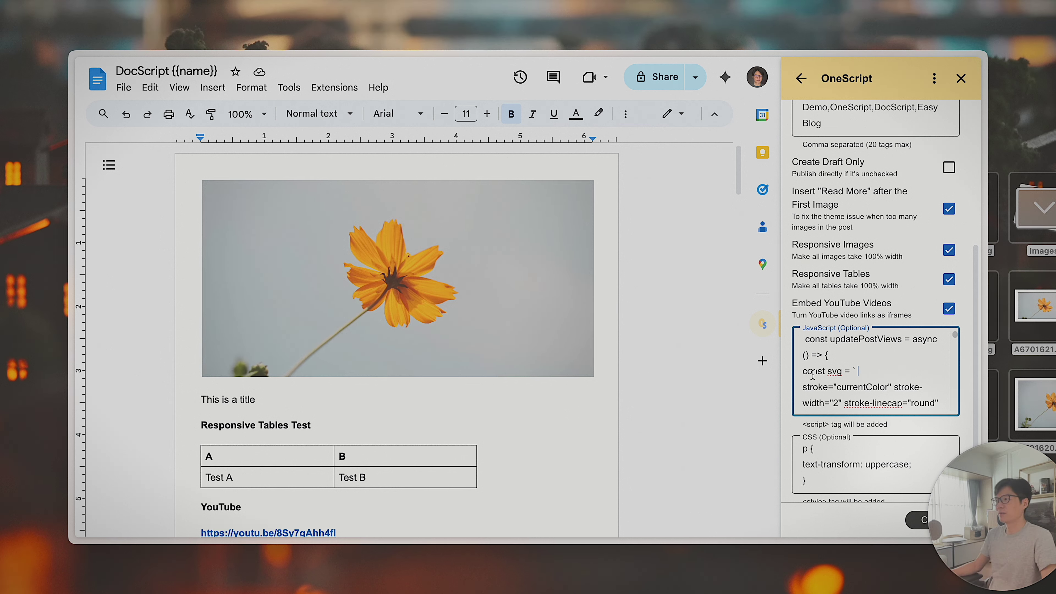
drag(803, 372, 856, 379)
click(870, 371)
mouse_move(803, 372)
mouse_down()
mouse_move(856, 376)
mouse_move(802, 387)
mouse_move(859, 387)
mouse_up()
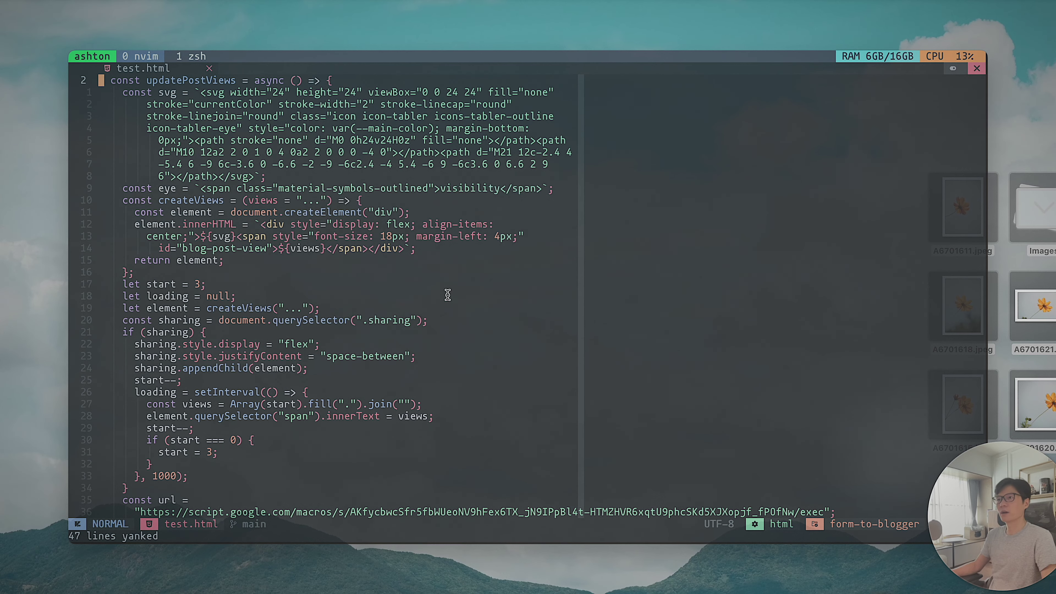
- Switch to test.html in Neovim and highlight the original svg constant's opening tag and attributes
scroll(234, 103, up, 1)
click(227, 104)
key(l)
key(v)
key(l)
key(l)
key(l)
key(l)
key(l)
key(l)
key(l)
key(l)
key(l)
key(l)
key(l)
key(l)
key(l)
key(l)
key(l)
key(l)
key(l)
key(l)
key(l)
key(l)
key(l)
key(l)
key(l)
key(l)
key(l)
key(l)
key(l)
key(l)
key(l)
key(l)
key(l)
key(l)
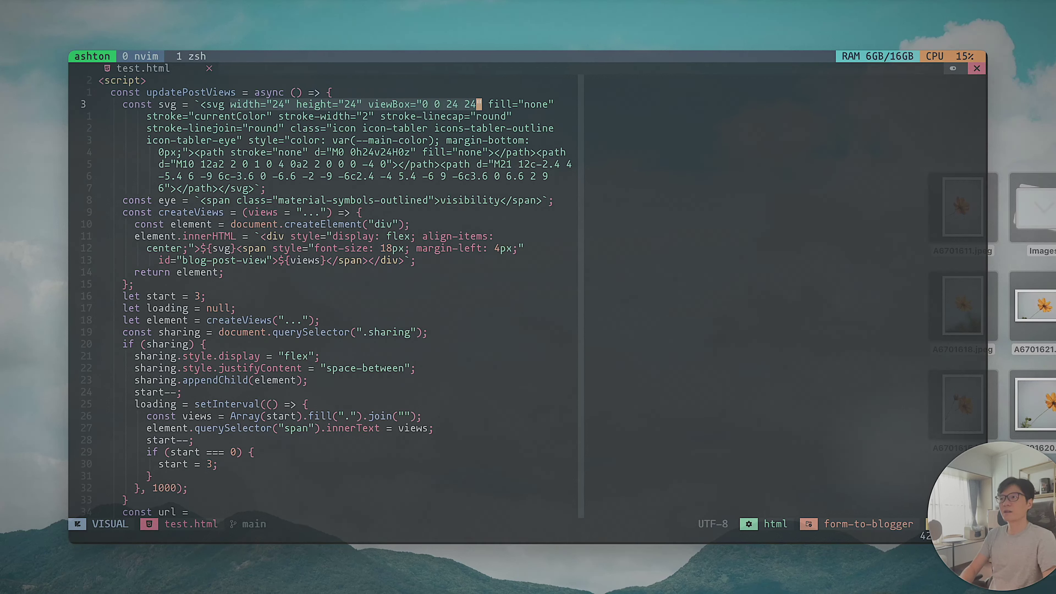
key(j)
key(h)
key(h)
key(h)
key(h)
key(h)
key(h)
key(h)
key(h)
key(h)
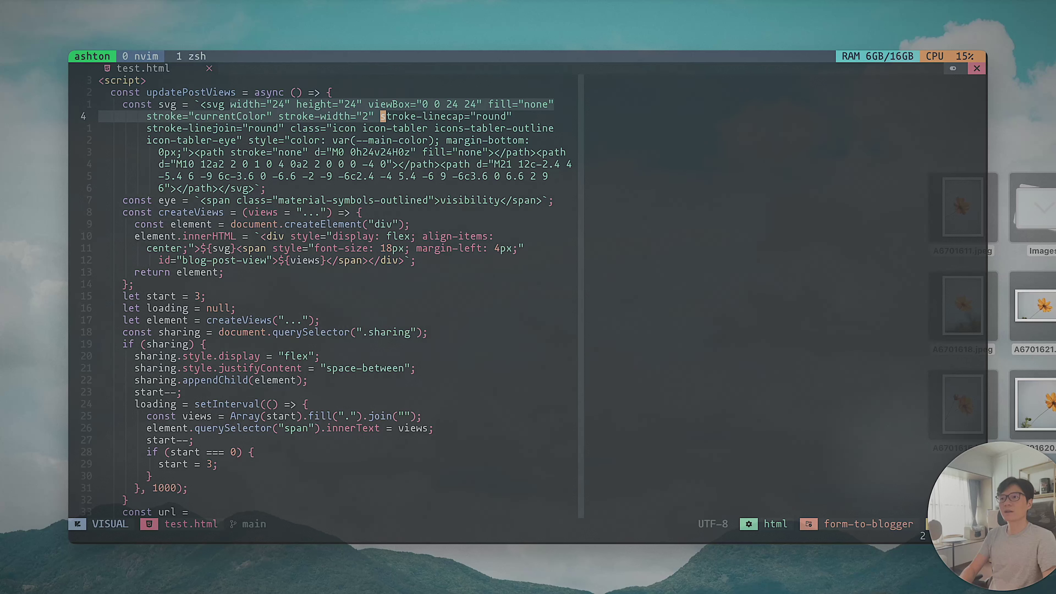
key(k)
key(l)
key(l)
key(l)
key(l)
key(l)
key(l)
key(l)
key(l)
key(l)
key(l)
key(l)
key(l)
key(l)
key(l)
key(l)
key(l)
key(l)
key(l)
key(l)
key(l)
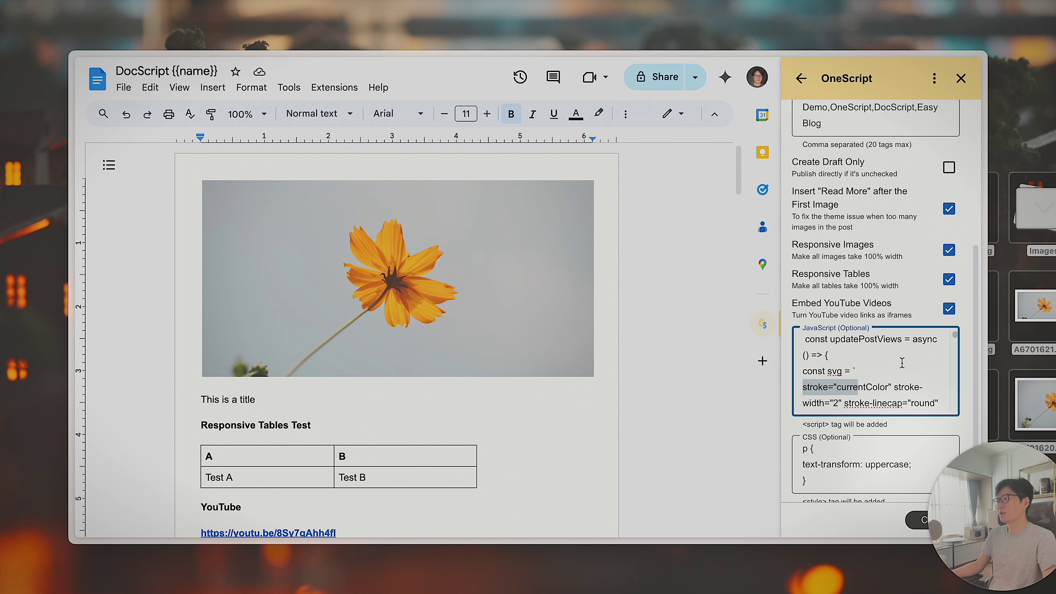
- Switch back to the Easy Blog form and compare its svg constant with the original code
drag(802, 374, 857, 374)
scroll(891, 367, down, 2)
scroll(873, 369, up, 3)
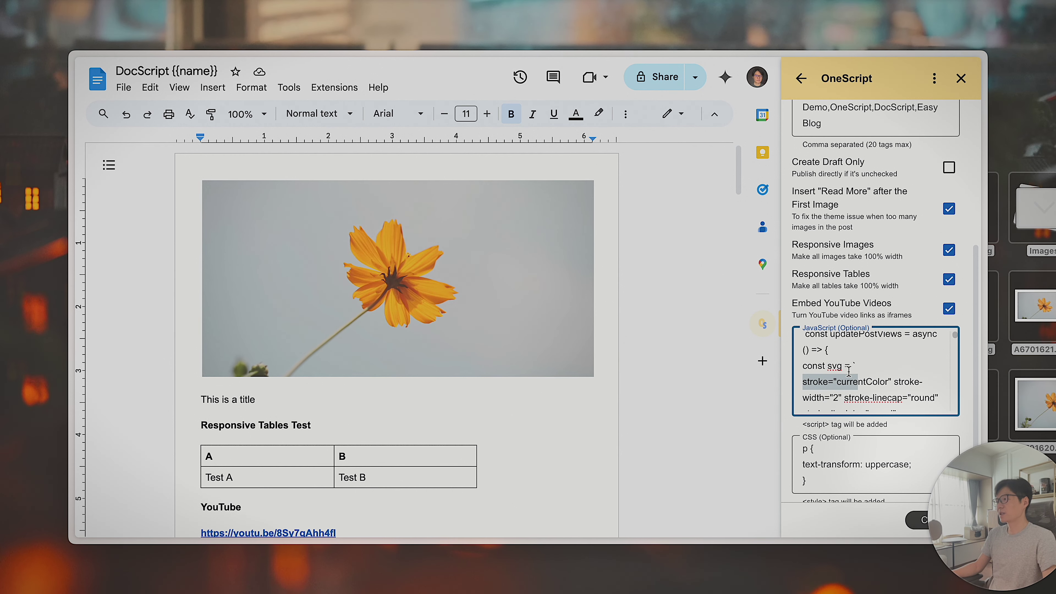
click(862, 366)
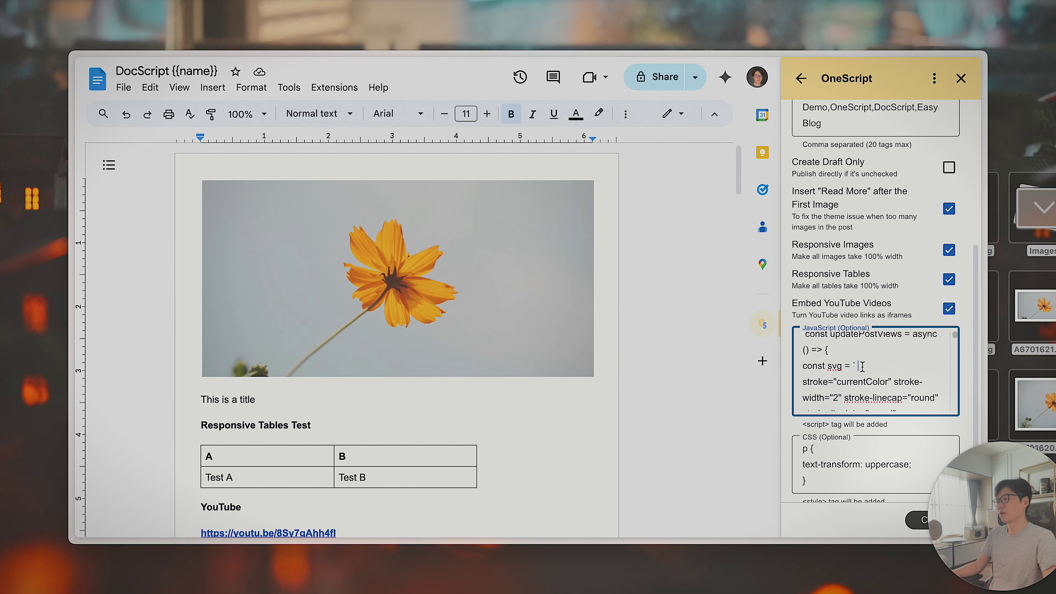
- Highlight the svg markup in test.html in Neovim again and return to the form's JavaScript
key(super+Tab)
click(202, 106)
mouse_move(202, 106)
mouse_down()
mouse_move(249, 116)
mouse_move(252, 129)
mouse_move(227, 128)
mouse_up()
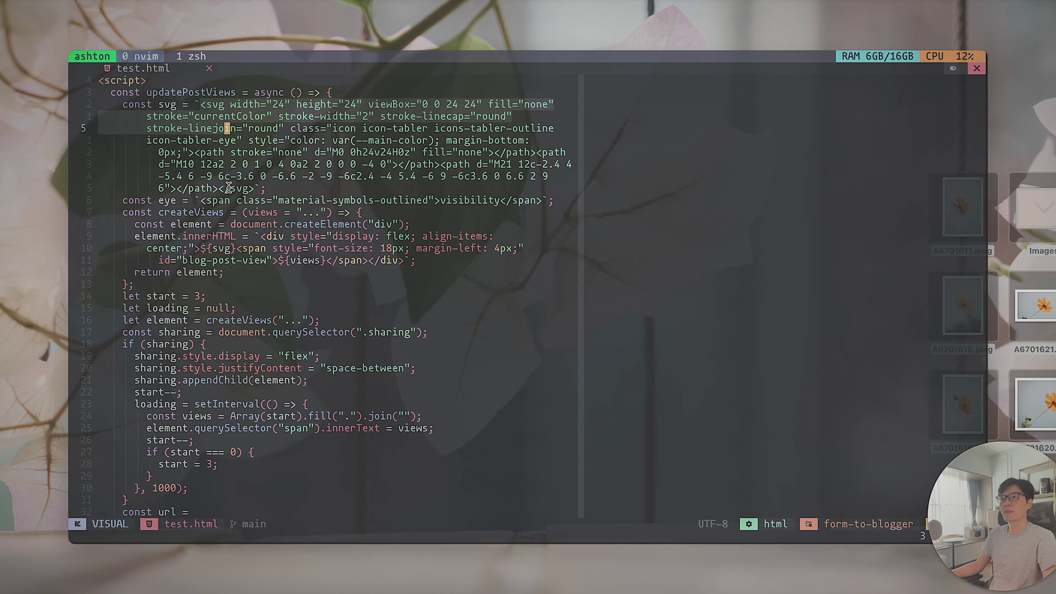
key(super+c)
key(super+Tab)
key(super+v)
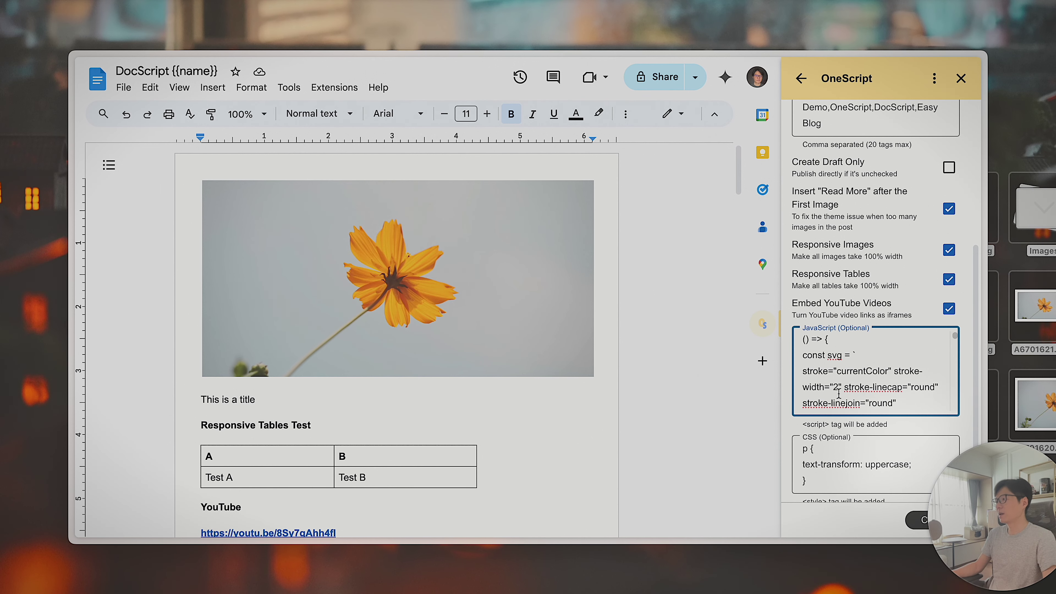
- Examine the path data and the eye constant in the form's JavaScript for missing HTML tags
scroll(860, 392, down, 5)
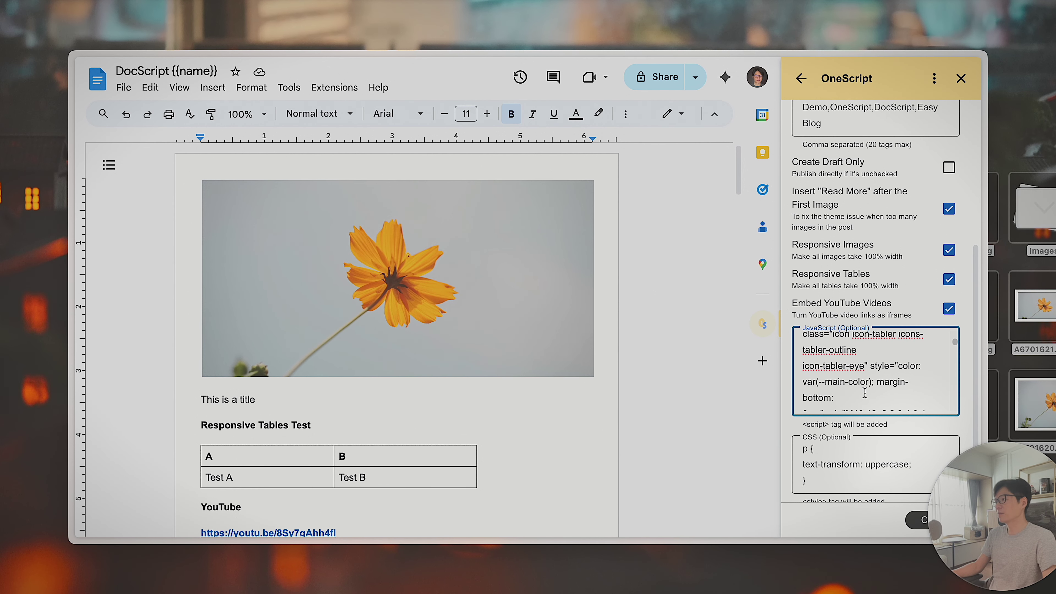
drag(822, 376, 808, 375)
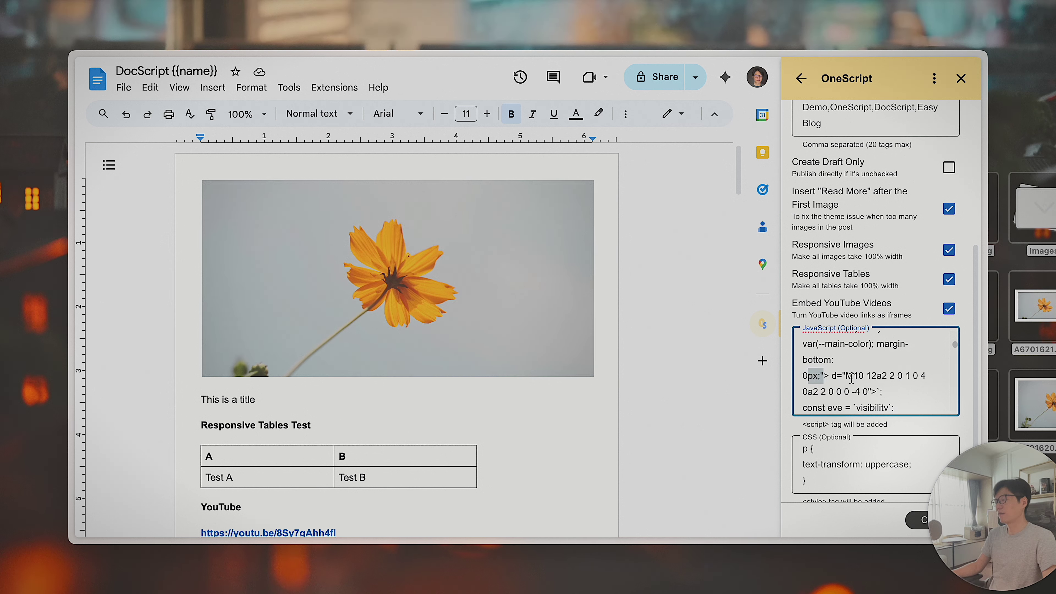
scroll(893, 383, down, 1)
click(875, 373)
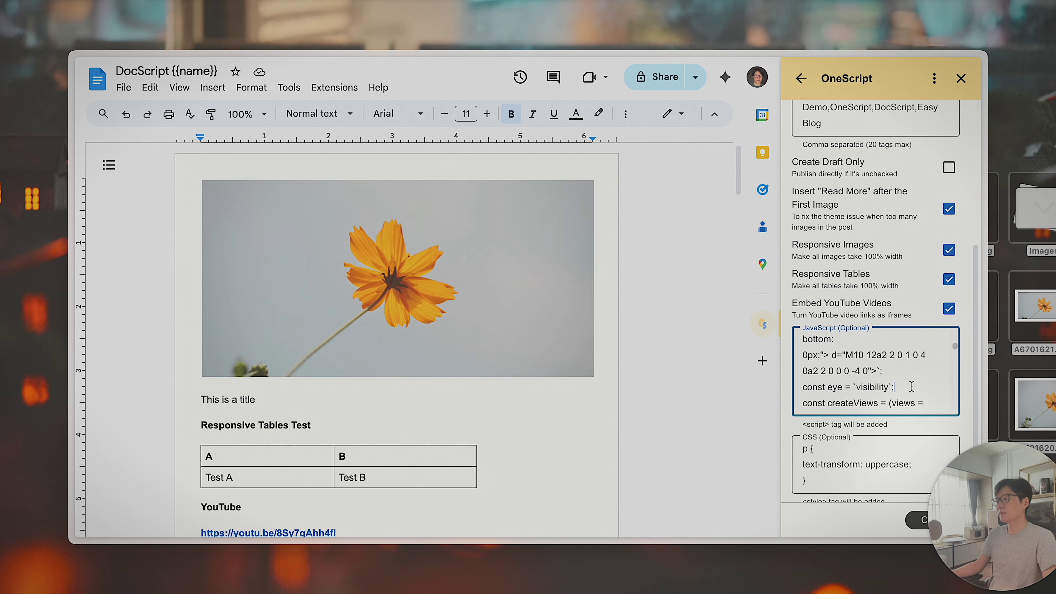
- Replace all of the form's JavaScript with the line const demo = () => alert("demo");
scroll(875, 376, up, 5)
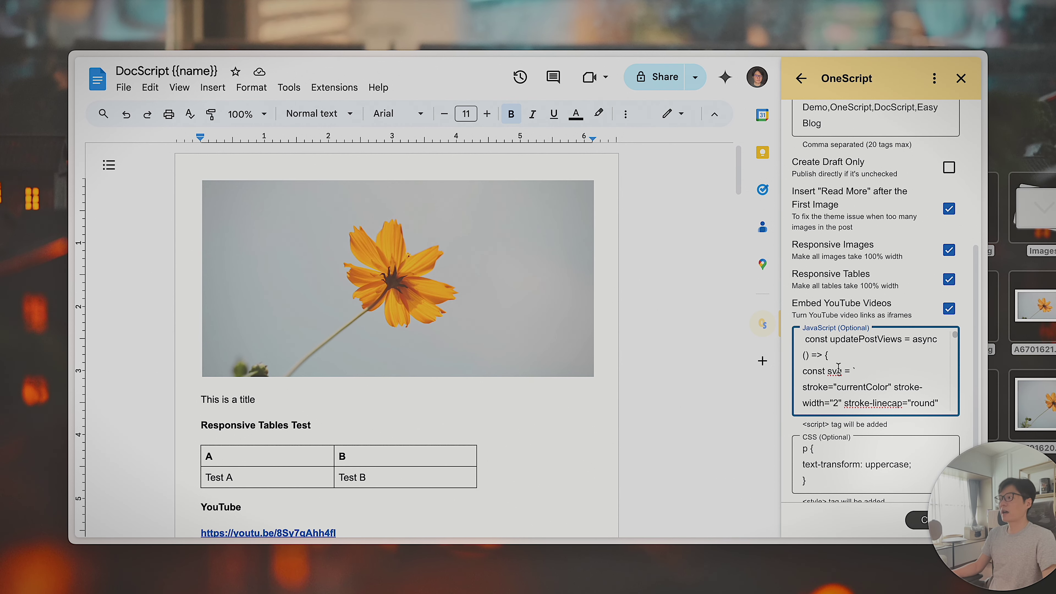
key(ctrl+a)
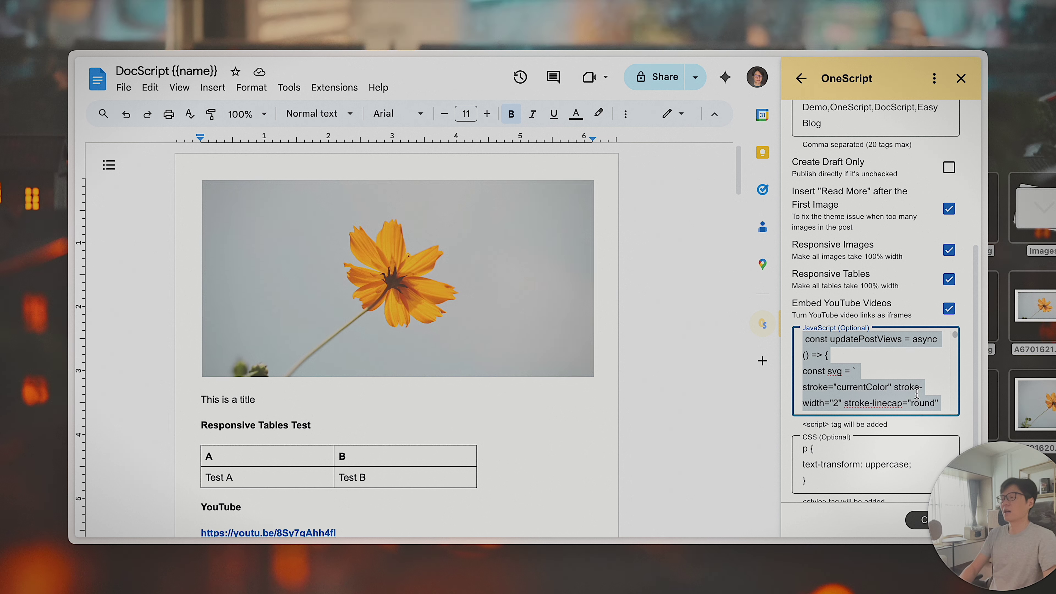
key(BackSpace)
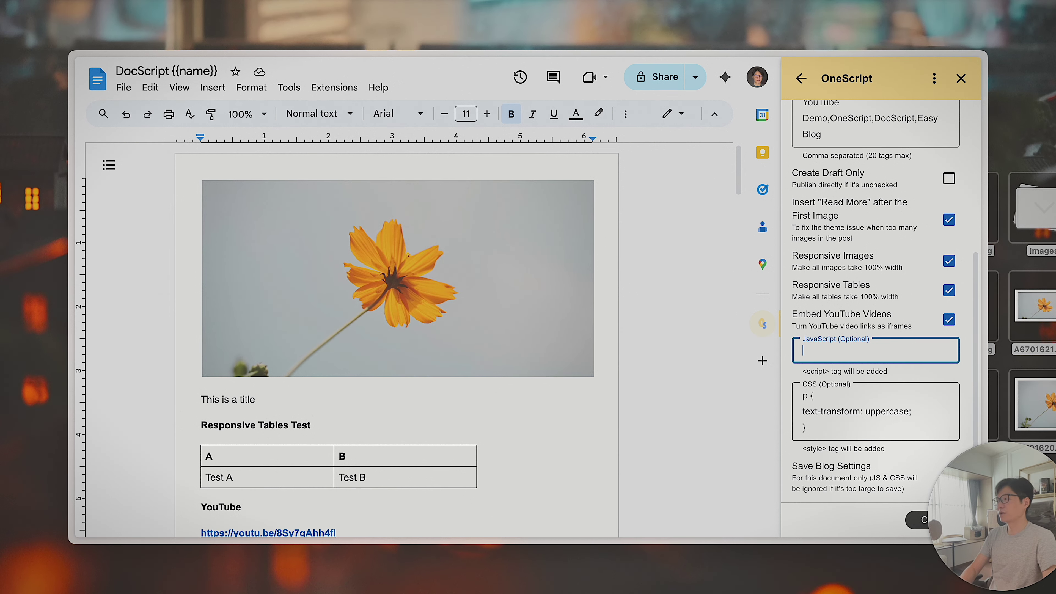
text(const demo = () => alert()
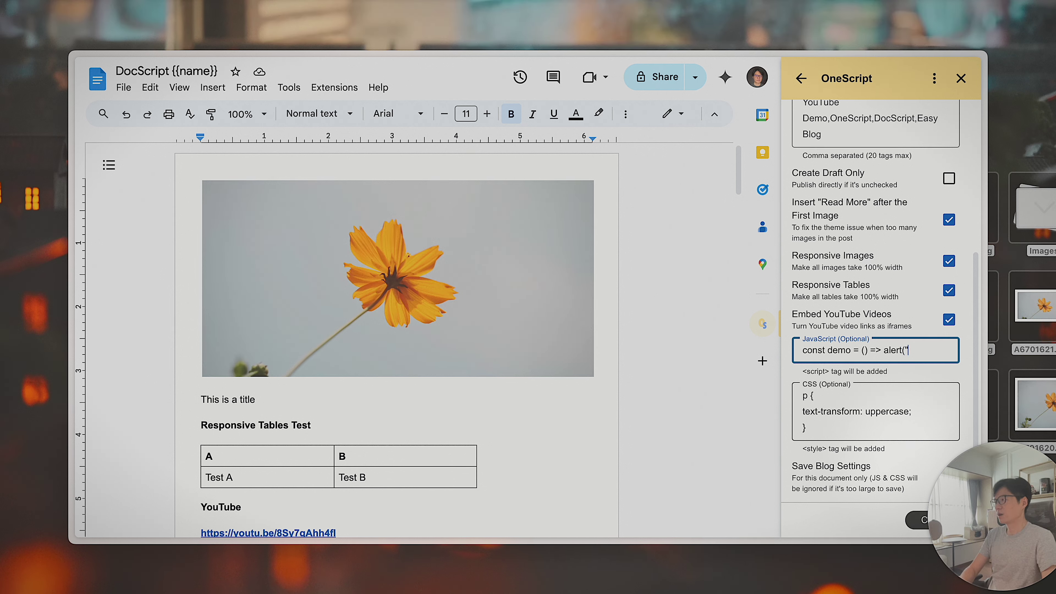
text(;)
double_click(843, 350)
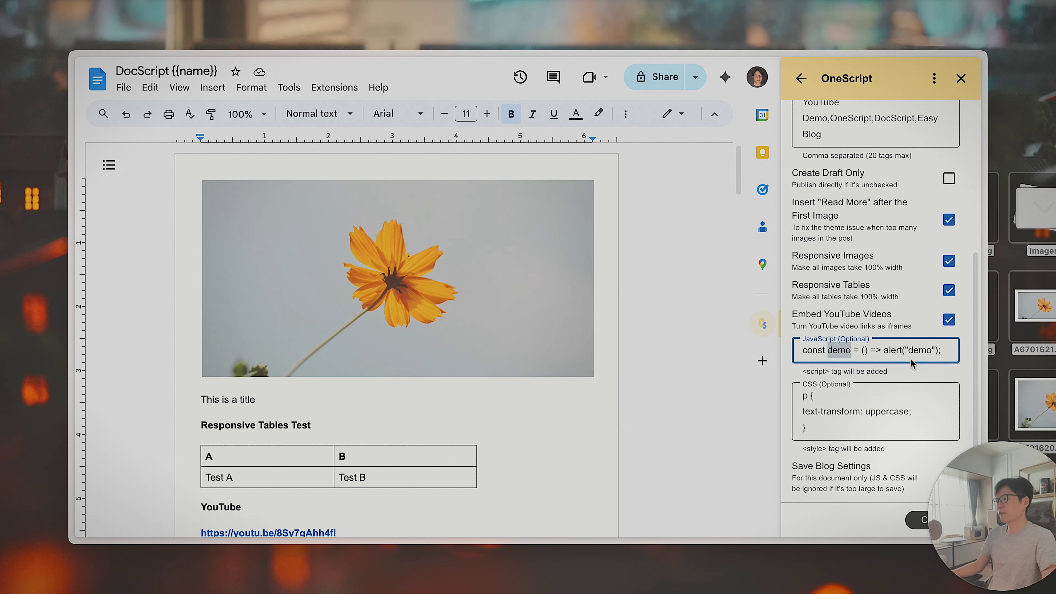
- Add a second line to the JavaScript that calls the function: demo();
click(948, 350)
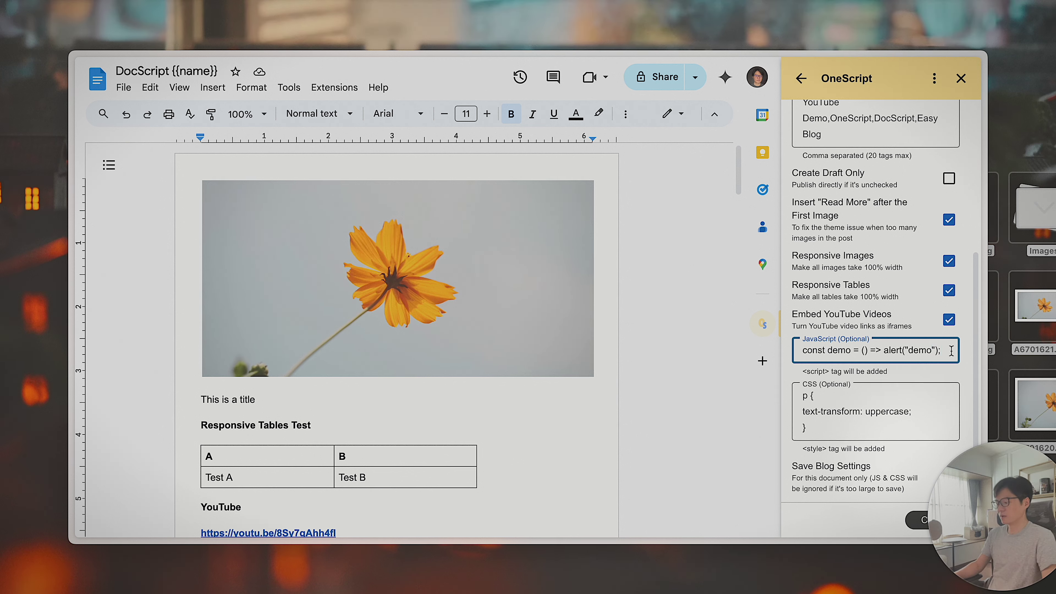
key(Return)
text(demo();)
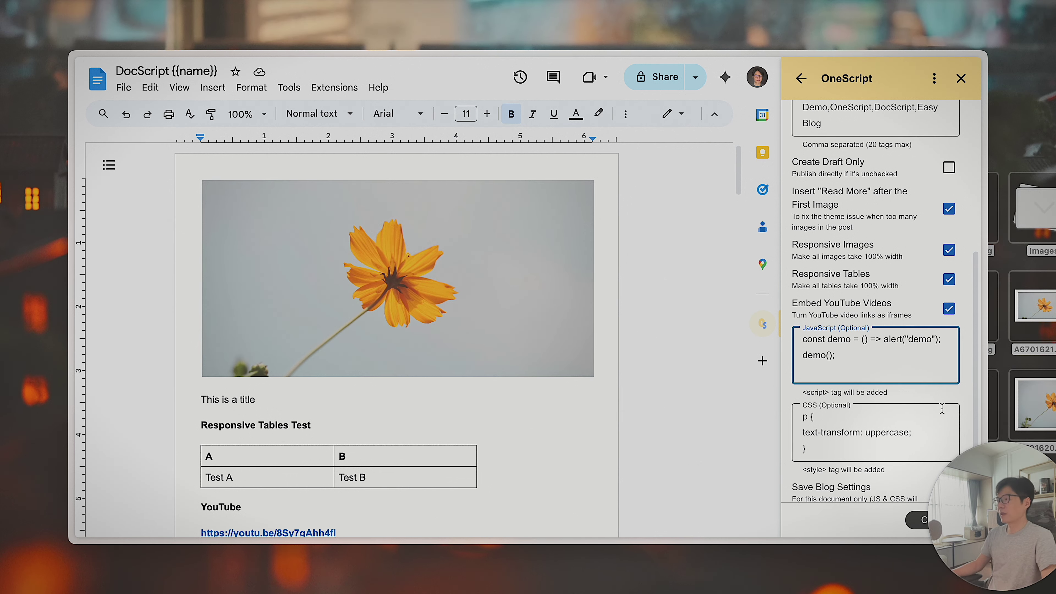
scroll(940, 412, down, 1)
text(;)
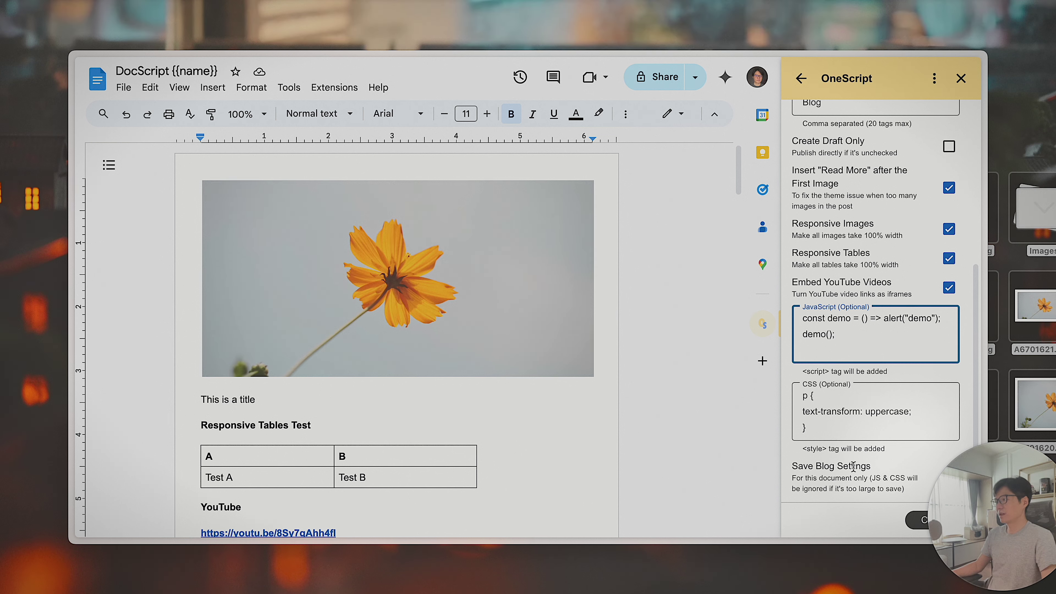
- Create the blog post with the new JavaScript, dismiss its alert and close the post preview
click(920, 523)
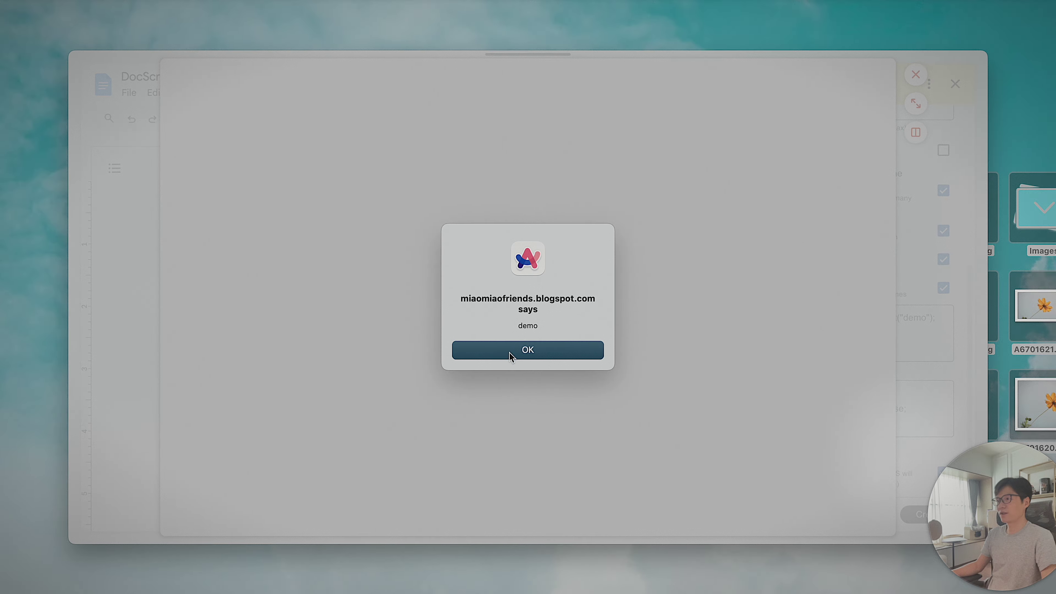
drag(517, 326, 540, 325)
click(535, 356)
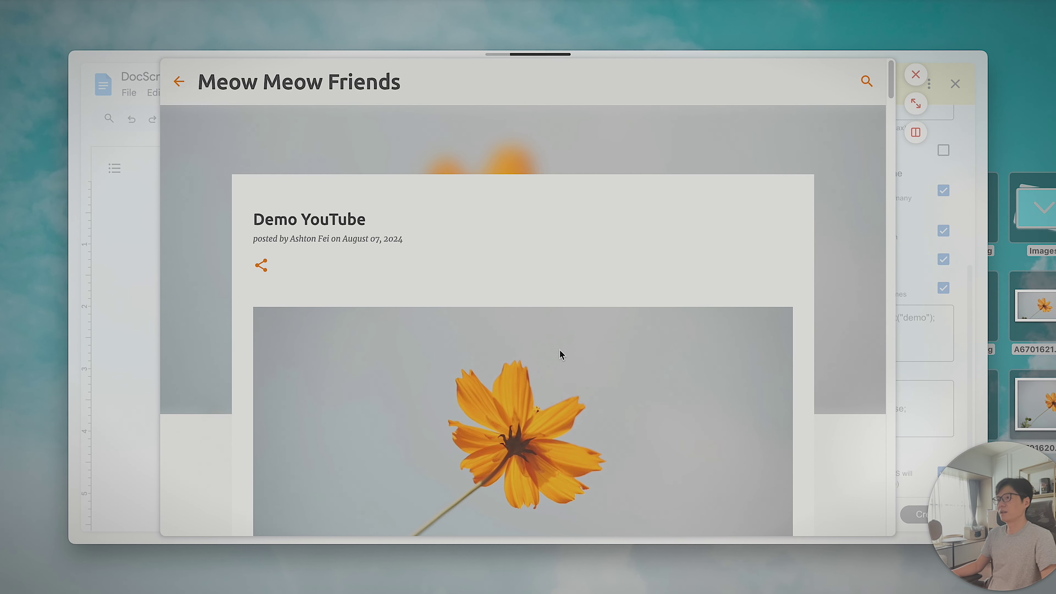
click(911, 74)
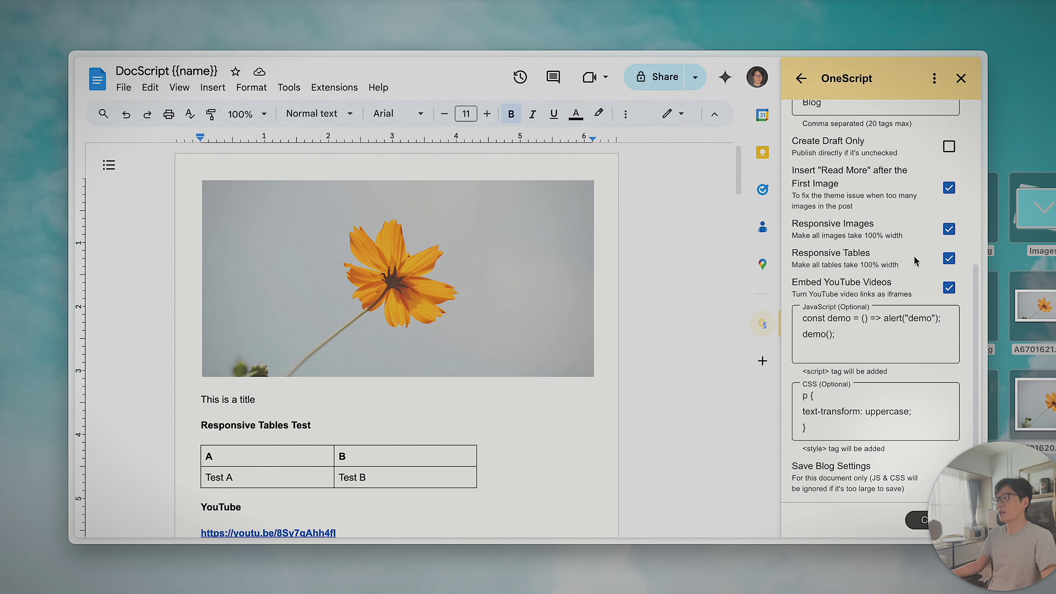
- Highlight the form's JavaScript, return to the OneScript home list, refresh the add-on and reopen Easy Blog
click(858, 345)
key(super+a)
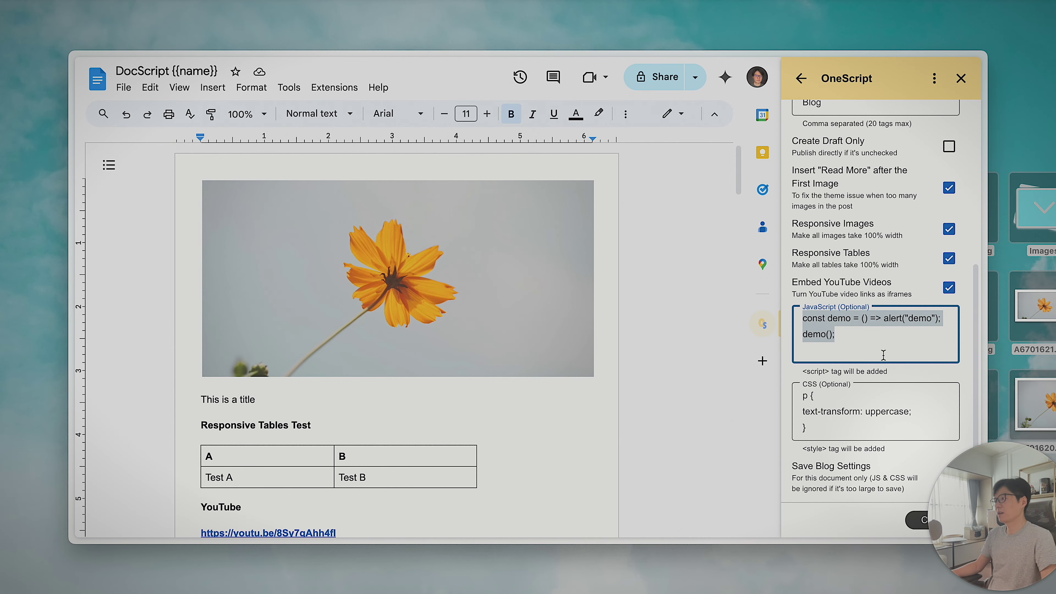
click(863, 340)
click(802, 79)
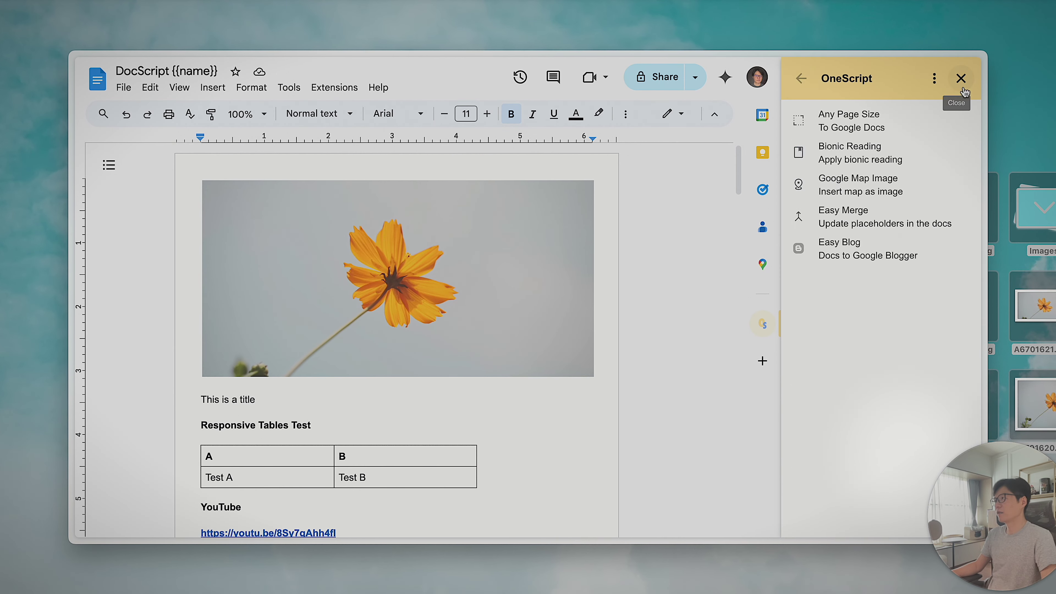
click(934, 78)
click(851, 218)
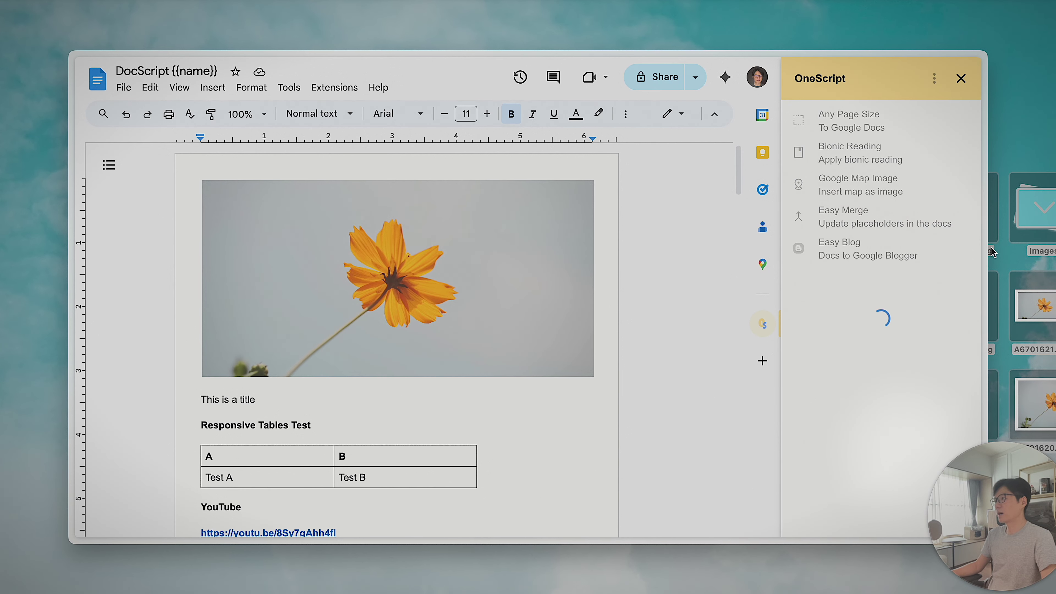
click(898, 257)
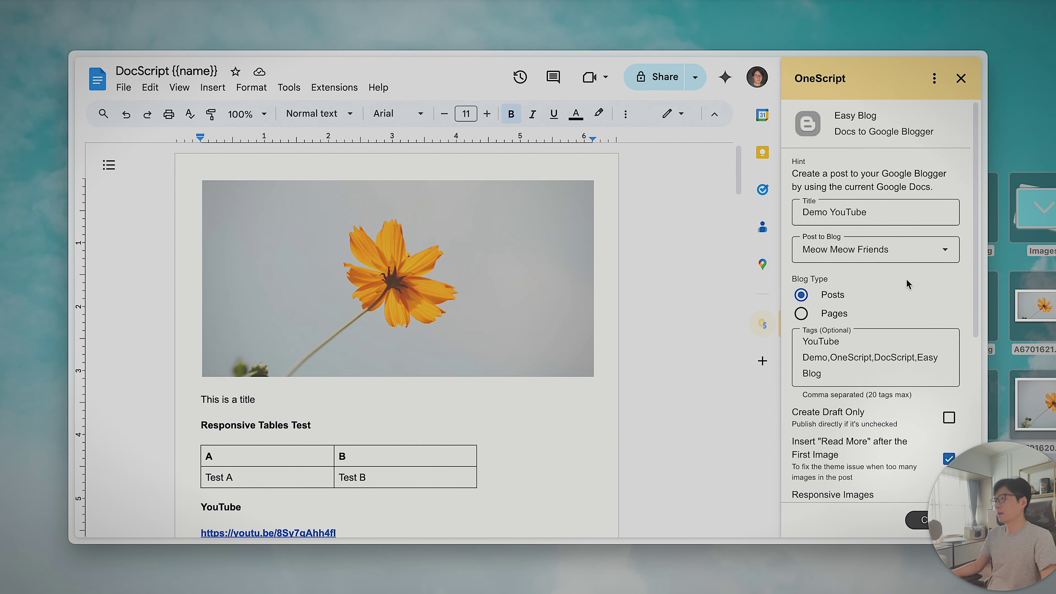
- Check the saved JavaScript and CSS in the reopened Easy Blog form
scroll(919, 373, down, 6)
mouse_move(836, 334)
mouse_down()
mouse_move(791, 321)
mouse_move(844, 335)
mouse_up()
click(886, 342)
click(848, 337)
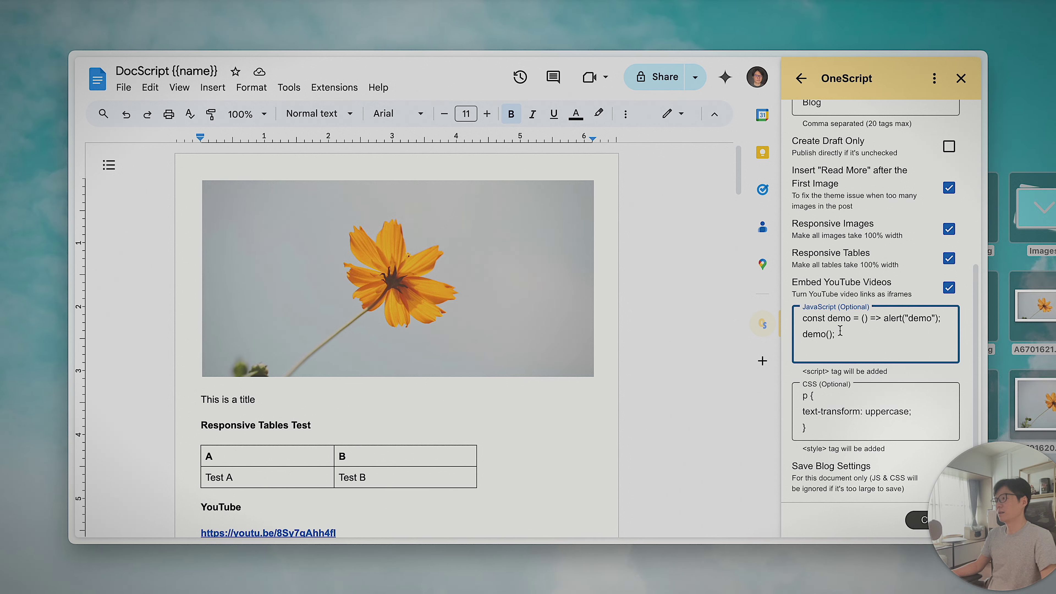
- Create the blog post again from the reloaded settings, dismiss its alert and close the preview
click(918, 516)
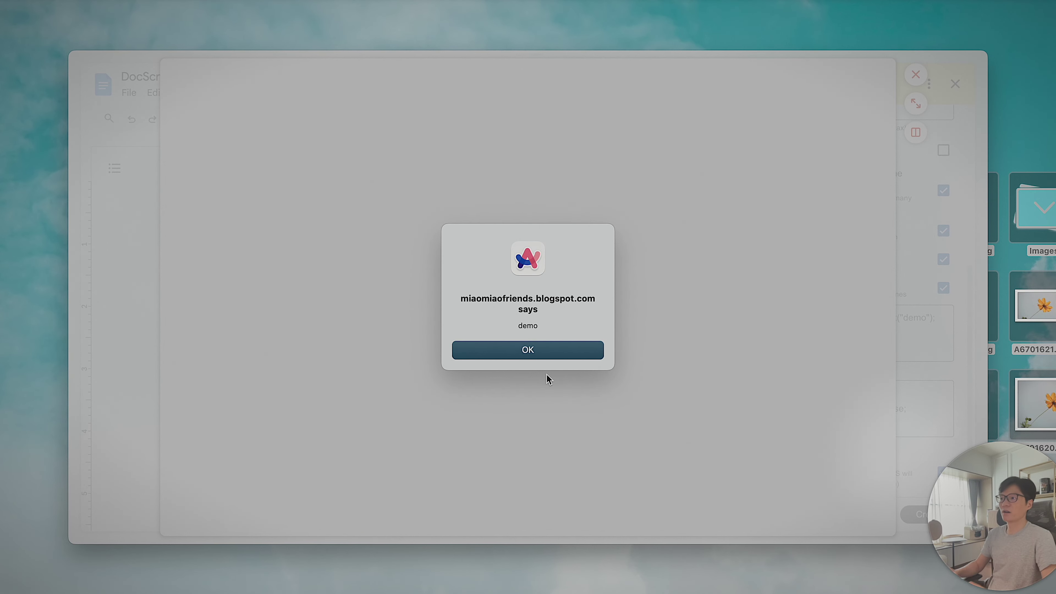
click(539, 353)
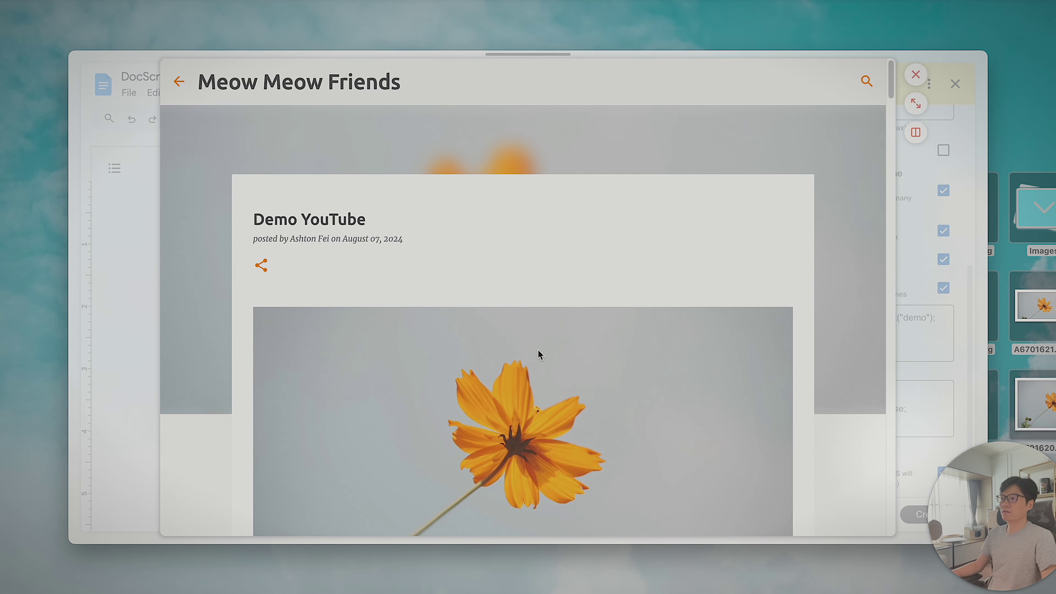
click(915, 75)
- Review the form's JavaScript, CSS and the Save Blog Settings size note, then return to the form's beginning
drag(837, 341, 794, 316)
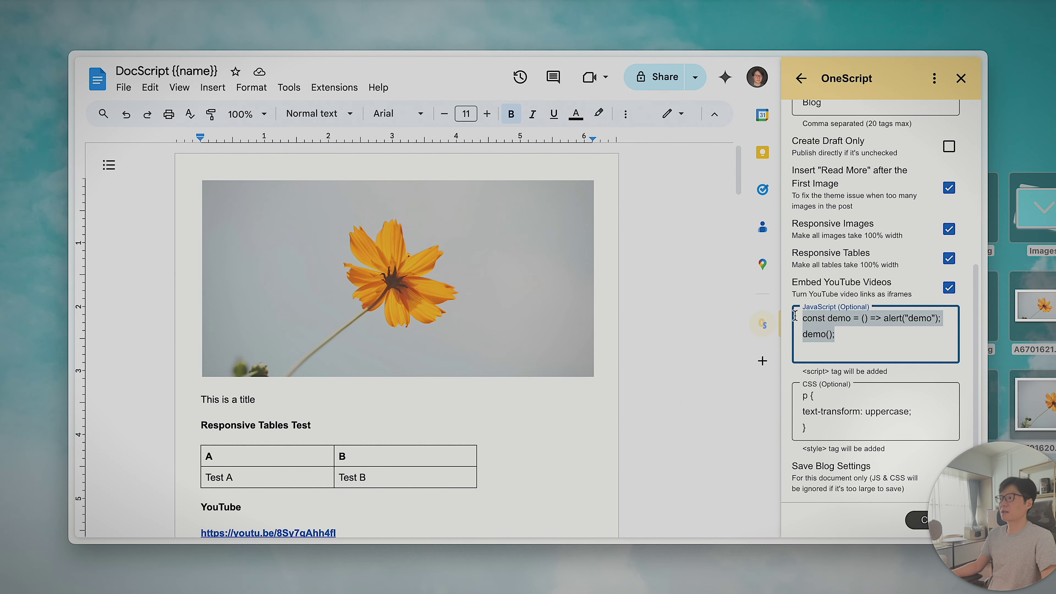
click(850, 347)
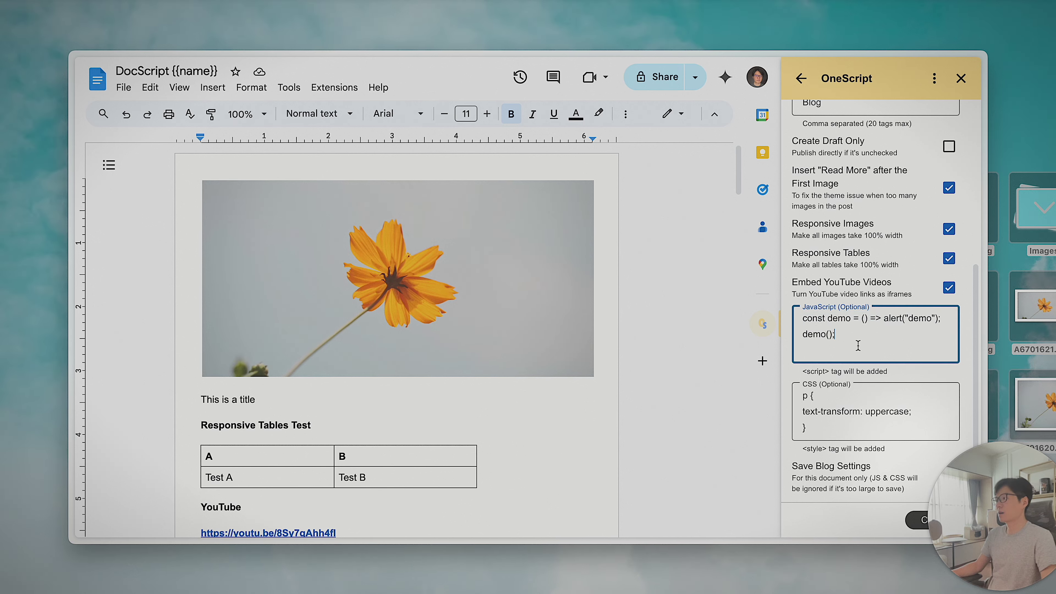
scroll(858, 345, up, 3)
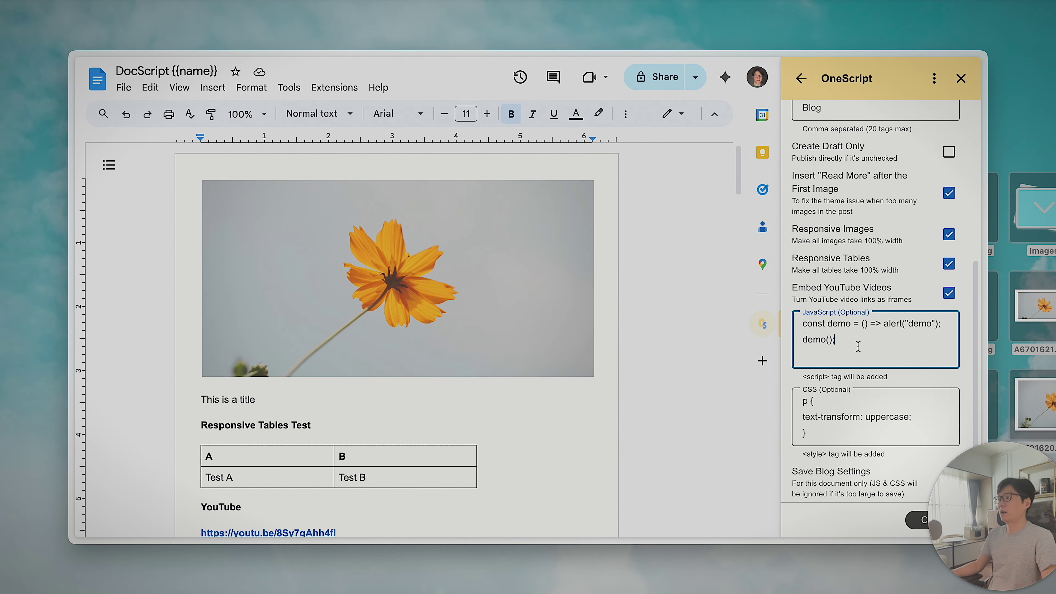
key(super+a)
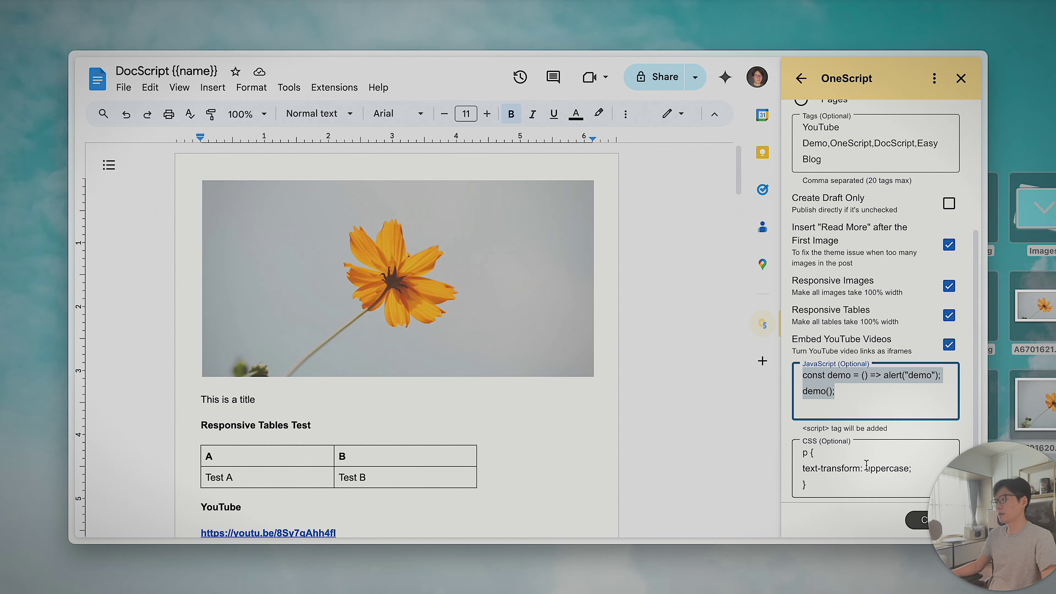
scroll(921, 491, down, 3)
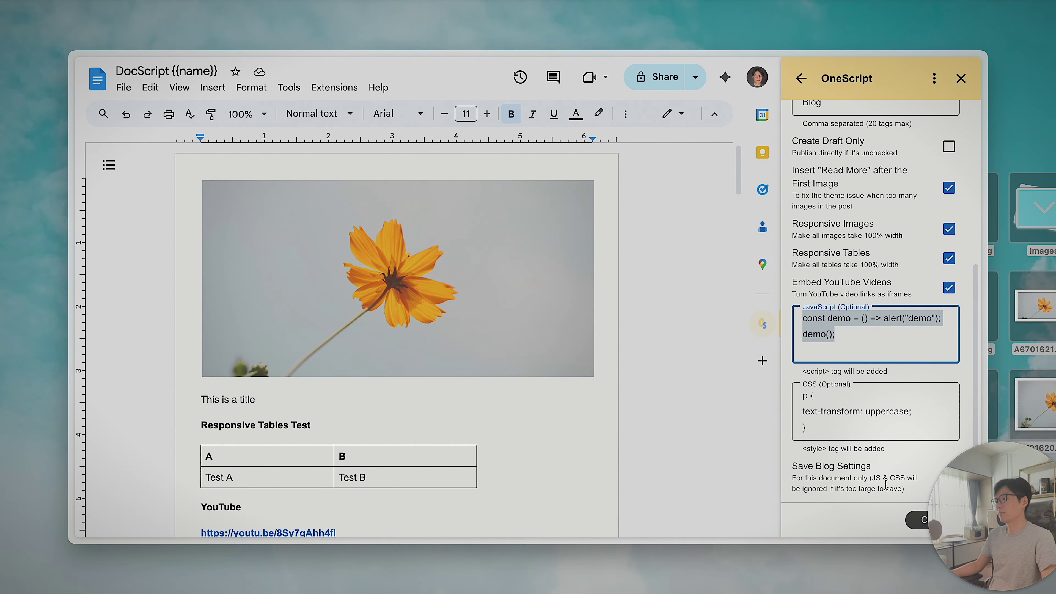
click(850, 514)
click(848, 341)
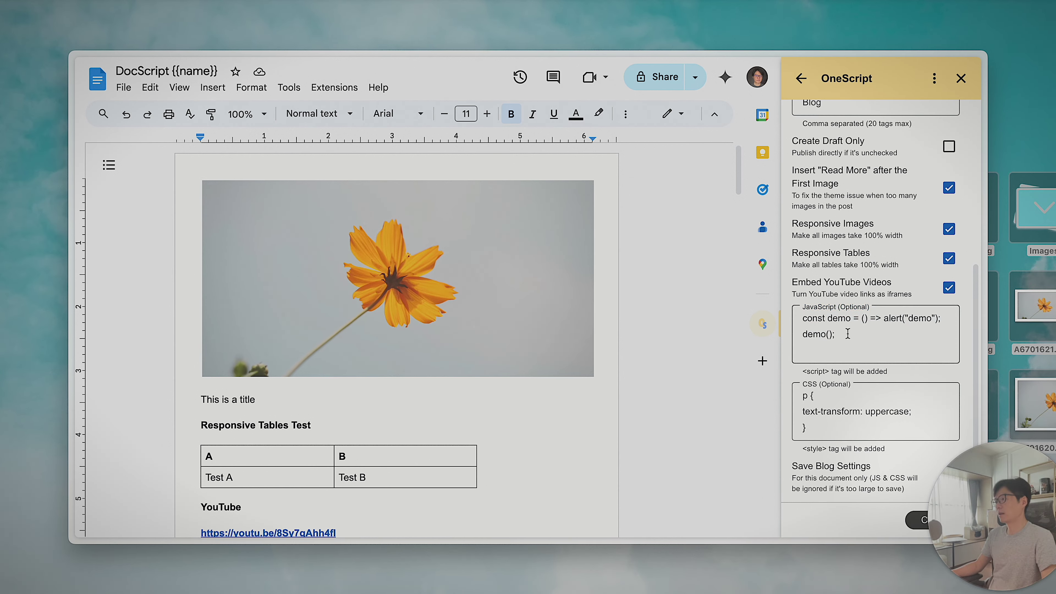
click(853, 431)
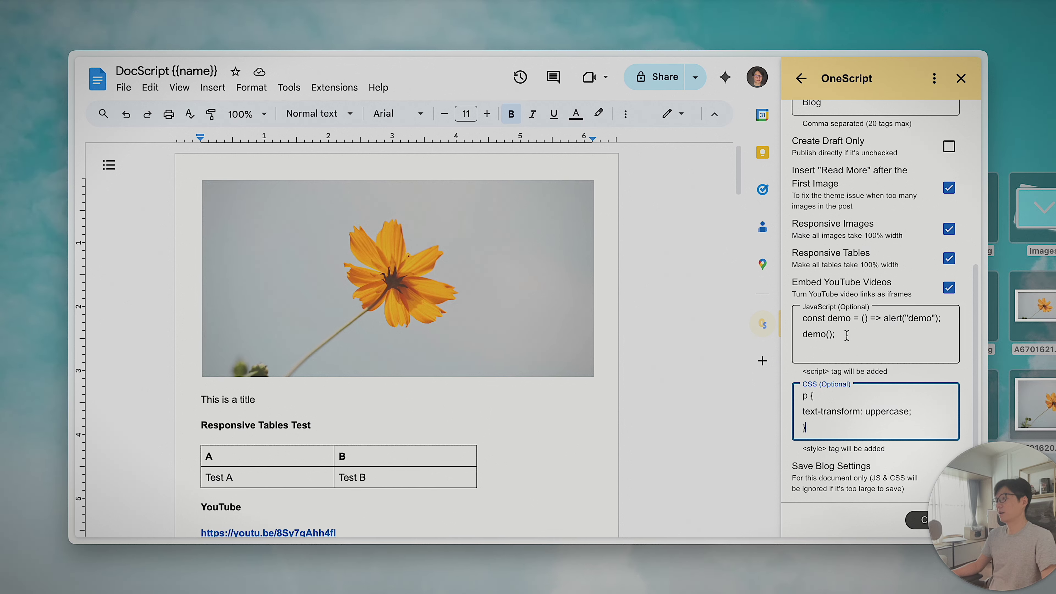
click(826, 351)
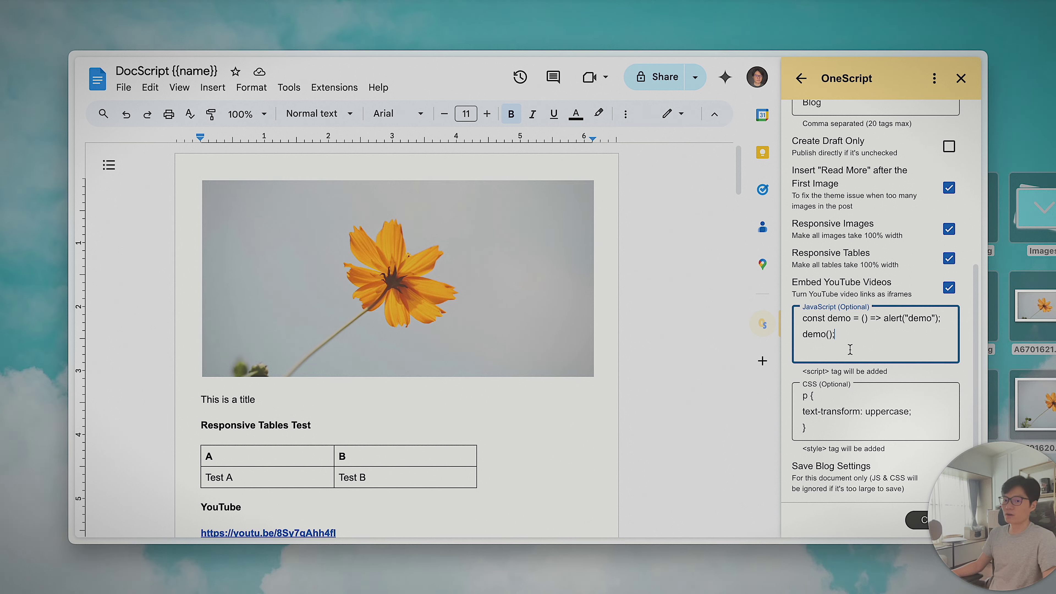
scroll(895, 410, up, 6)
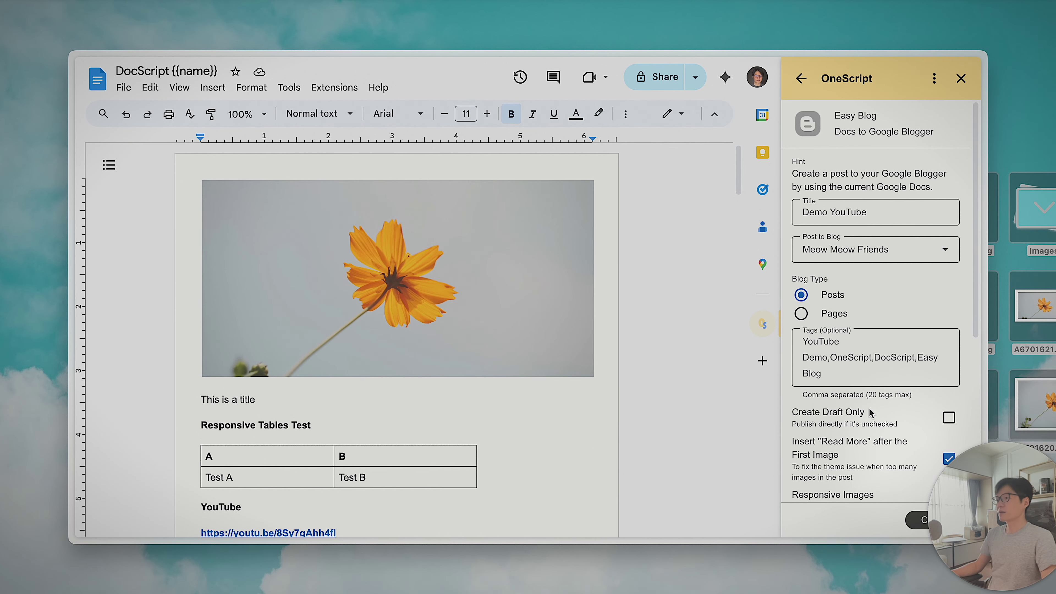